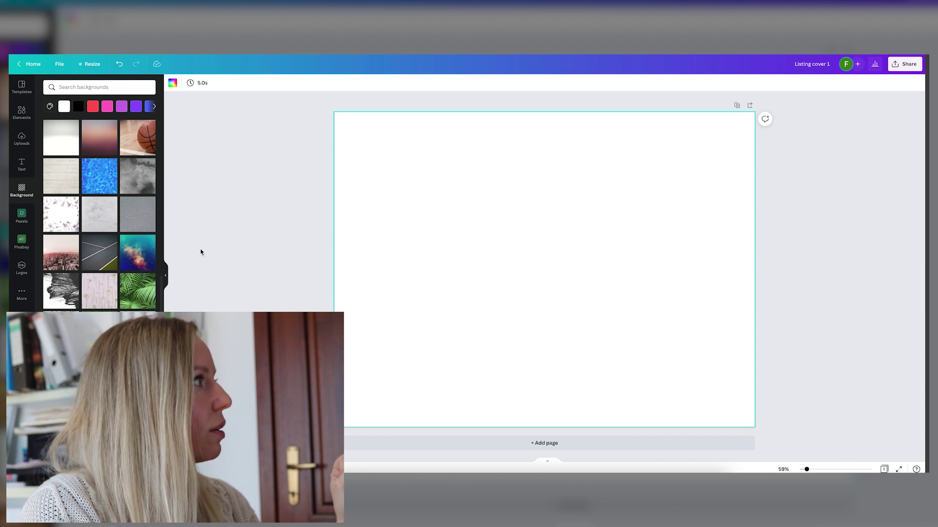
Add a square and flatten it into a thin grey bar at the top of the page.
{"action": "left_click", "coordinate": [21, 122]}
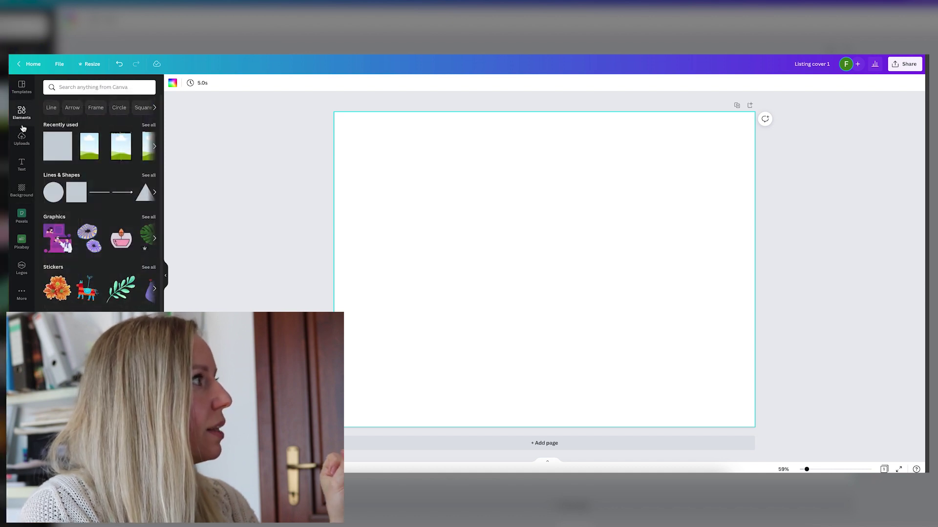
{"action": "left_click", "coordinate": [76, 192]}
{"action": "left_click_drag", "start_coordinate": [541, 354], "coordinate": [754, 138]}
{"action": "left_click_drag", "start_coordinate": [552, 163], "coordinate": [551, 155]}
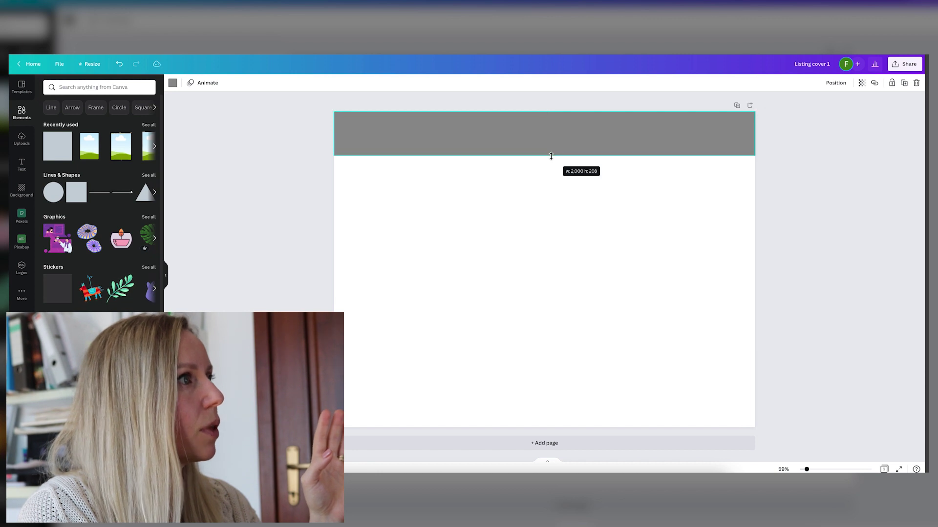
{"action": "left_click", "coordinate": [535, 189]}
{"action": "left_click_drag", "start_coordinate": [364, 140], "coordinate": [360, 140]}
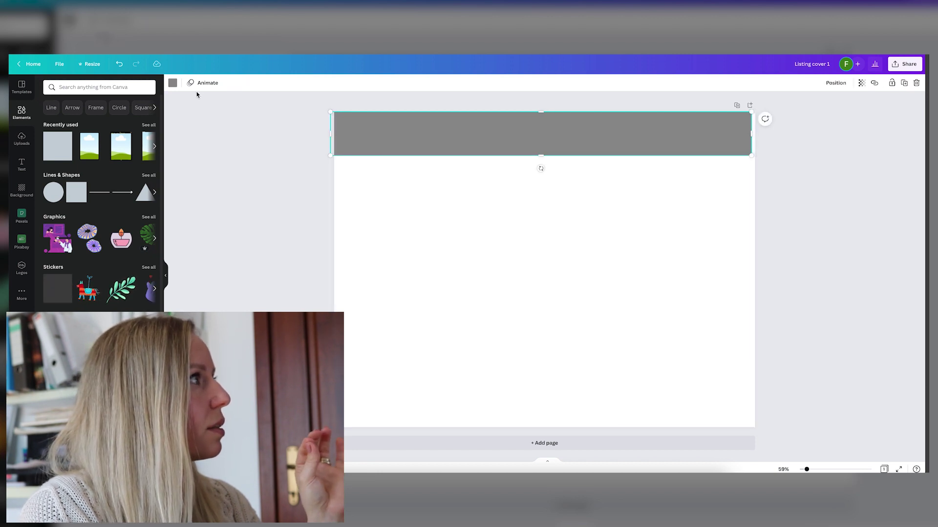
Recolour the bar pale pink #FFEAEA and stretch it across the full page width.
{"action": "left_click", "coordinate": [173, 82]}
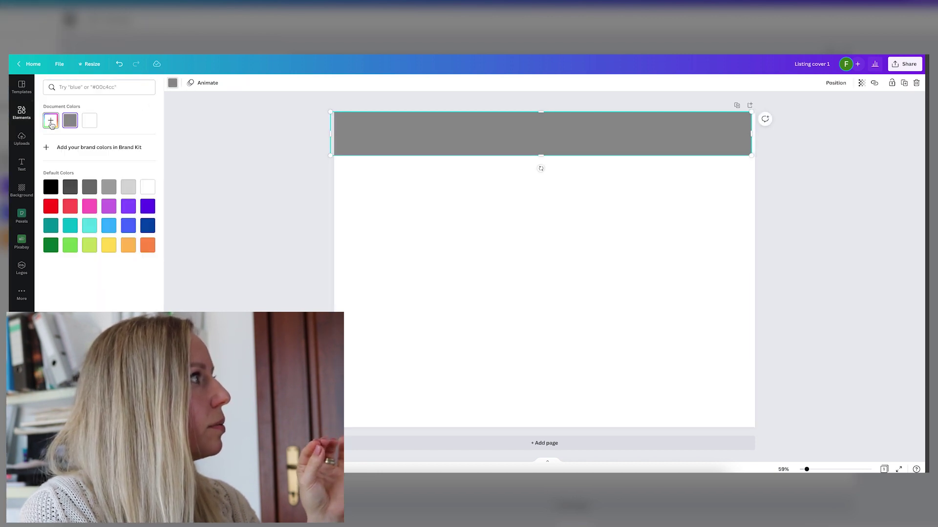
{"action": "left_click", "coordinate": [51, 122]}
{"action": "left_click_drag", "start_coordinate": [58, 145], "coordinate": [57, 140]}
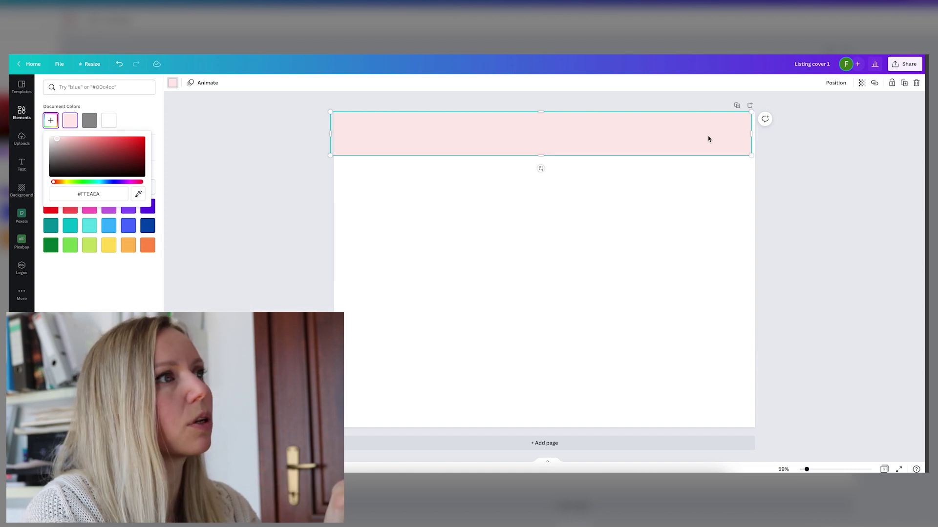
{"action": "left_click_drag", "start_coordinate": [748, 133], "coordinate": [754, 131]}
{"action": "left_click", "coordinate": [581, 134]}
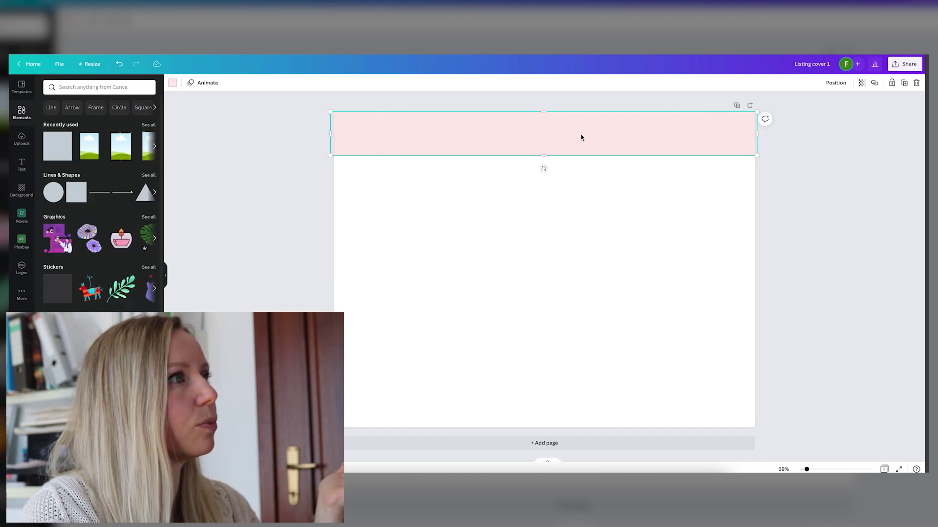
{"action": "left_click_drag", "start_coordinate": [581, 134], "coordinate": [582, 136]}
{"action": "left_click", "coordinate": [579, 191]}
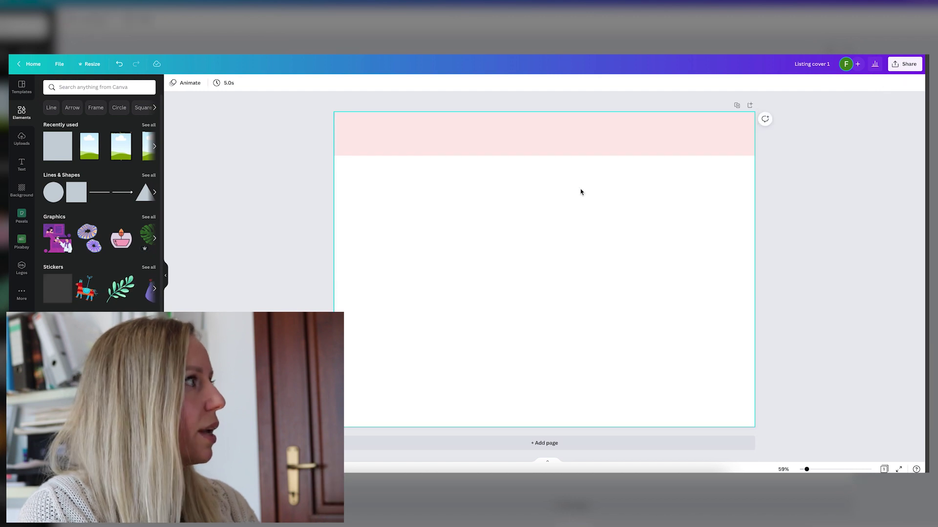
Add a heading in Playfair Display reading 'Fitness Planner Bundle'.
{"action": "left_click", "coordinate": [21, 165]}
{"action": "left_click", "coordinate": [86, 120]}
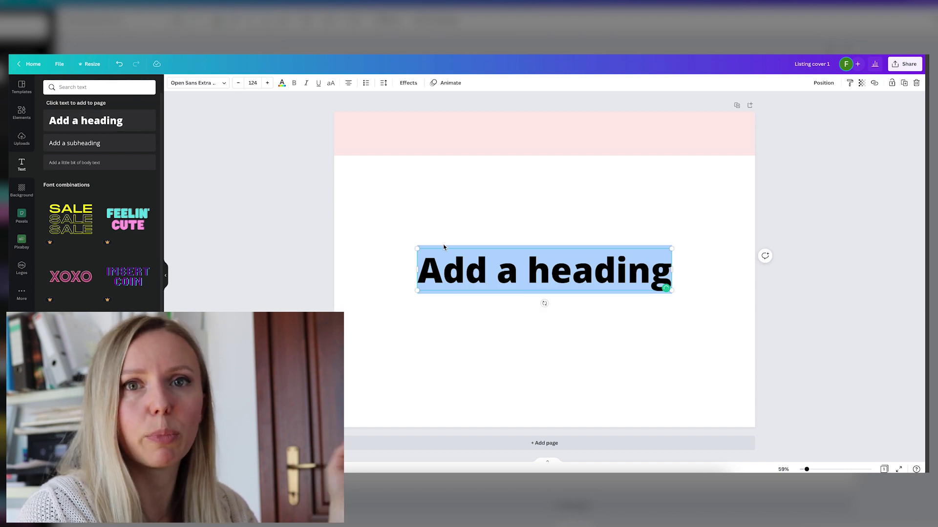
{"action": "left_click", "coordinate": [96, 84]}
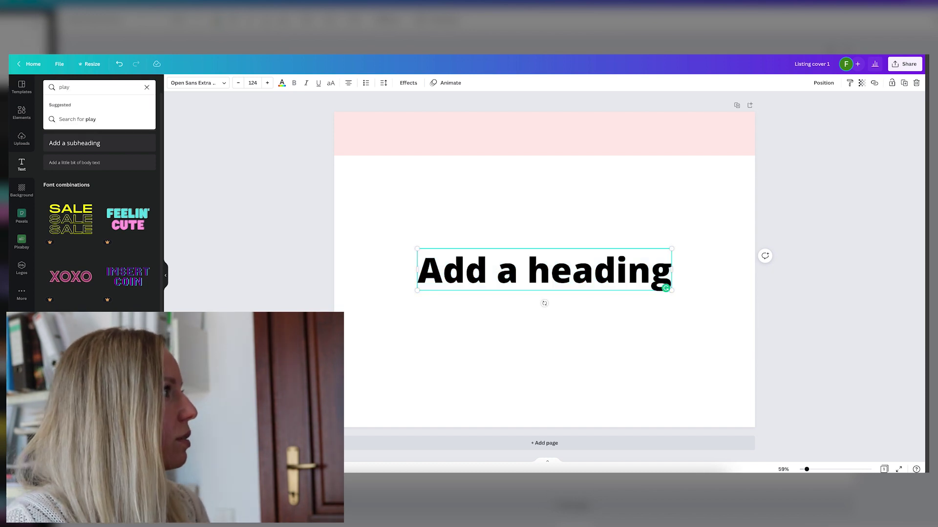
{"action": "key", "text": "Return"}
{"action": "left_click", "coordinate": [78, 123]}
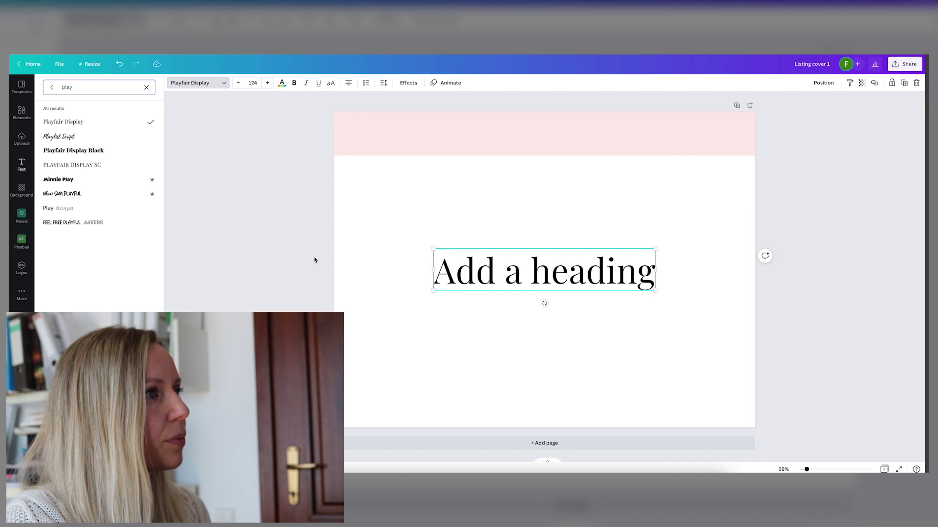
{"action": "double_click", "coordinate": [568, 279]}
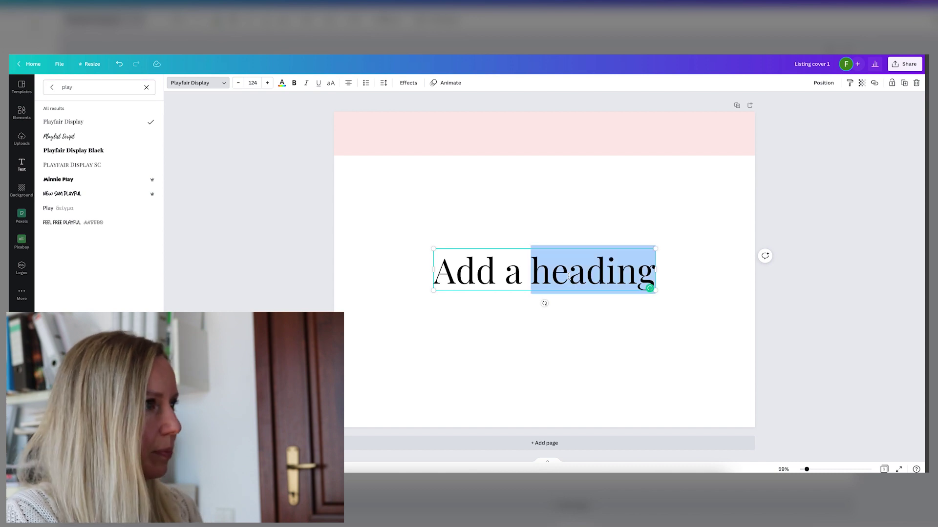
{"action": "triple_click", "coordinate": [568, 277]}
{"action": "type", "text": "Fitnes"}
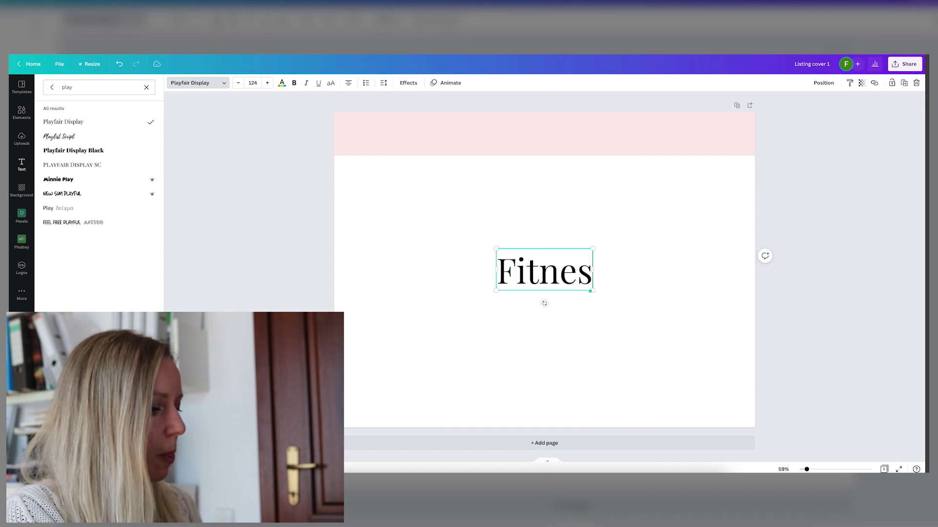
{"action": "type", "text": "s Planner Bundle"}
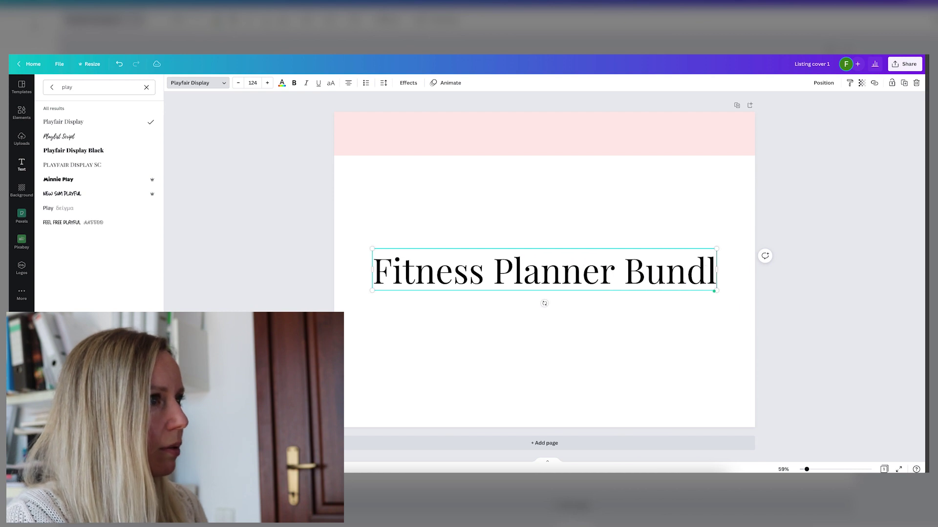
Move the heading into the pink band and set its font size to 104.
{"action": "left_click", "coordinate": [582, 286]}
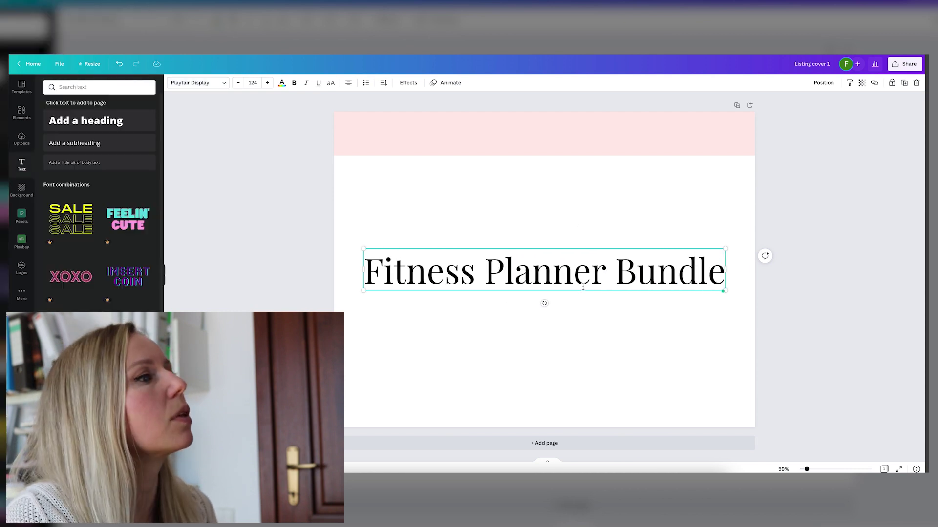
{"action": "left_click_drag", "start_coordinate": [588, 293], "coordinate": [590, 155]}
{"action": "left_click", "coordinate": [737, 176]}
{"action": "left_click_drag", "start_coordinate": [737, 176], "coordinate": [663, 145]}
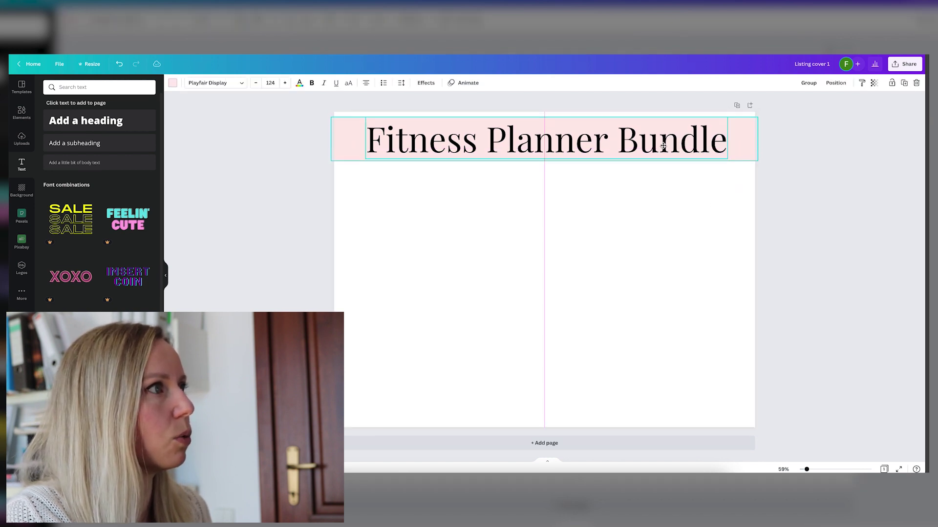
{"action": "left_click", "coordinate": [661, 201]}
{"action": "left_click", "coordinate": [713, 139]}
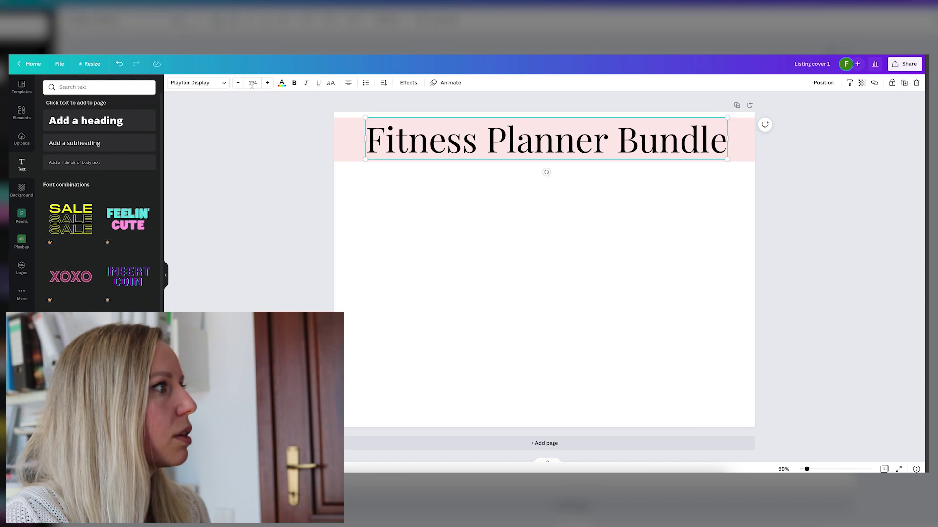
{"action": "left_click", "coordinate": [252, 84]}
{"action": "scroll", "coordinate": [251, 306], "scroll_direction": "down", "scroll_amount": 3}
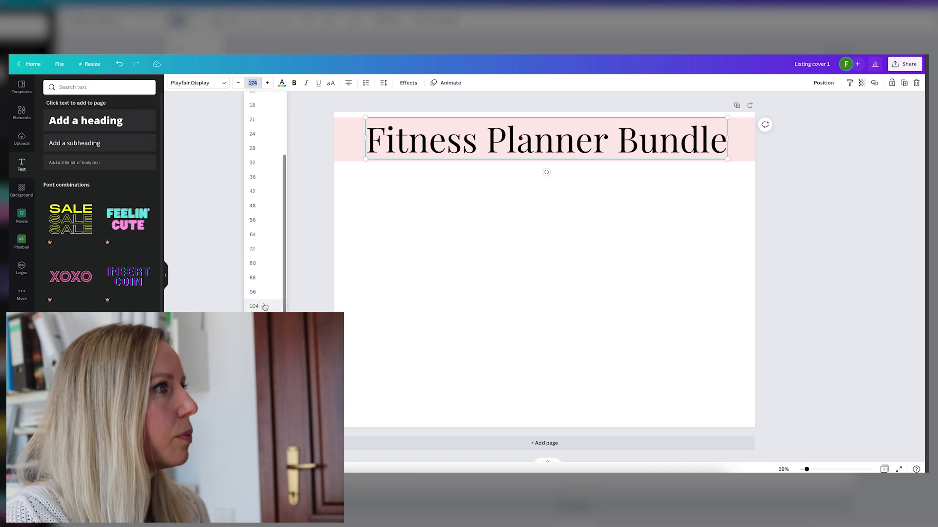
{"action": "left_click", "coordinate": [264, 307]}
{"action": "left_click", "coordinate": [705, 155]}
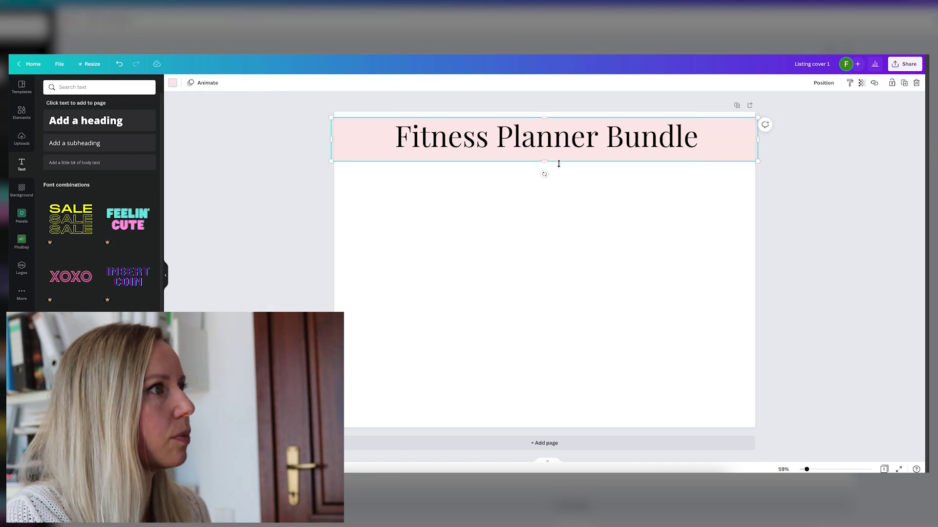
Make the pink band slightly taller and add the subheading 'Printable PDF File | Instant Download | A4 & Letter Size'.
{"action": "left_click_drag", "start_coordinate": [558, 164], "coordinate": [558, 168]}
{"action": "left_click", "coordinate": [116, 146]}
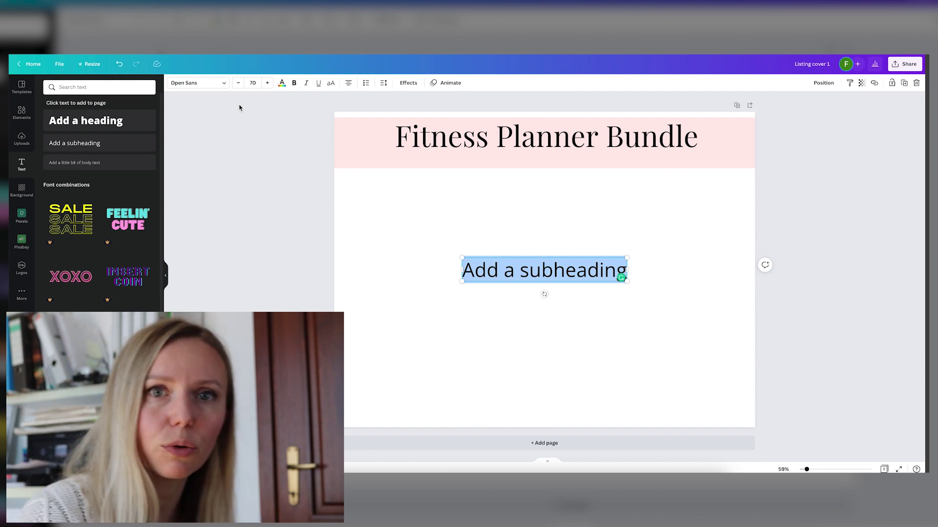
{"action": "type", "text": "P"}
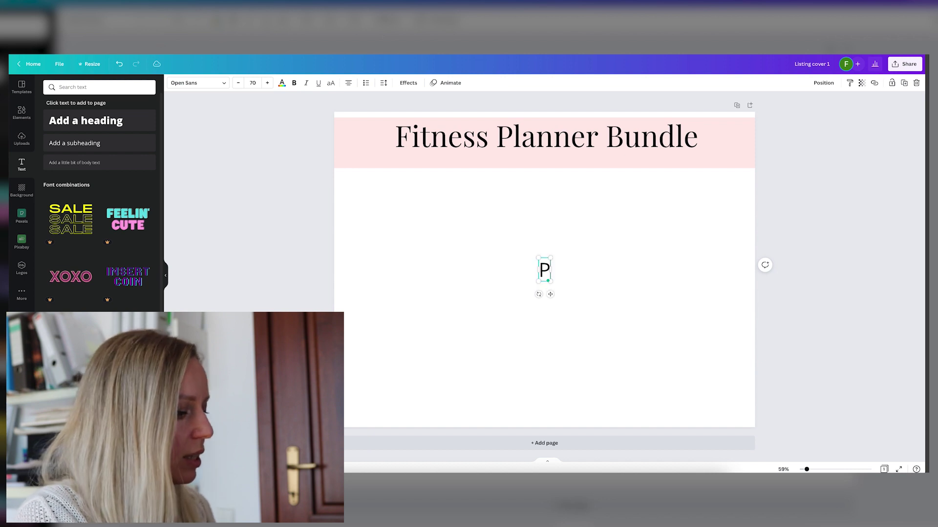
{"action": "type", "text": "rintable PDF"}
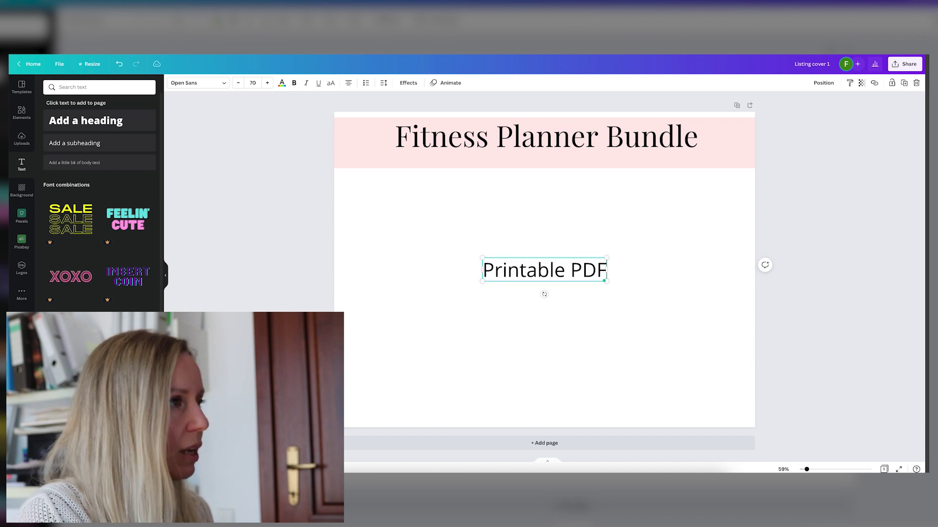
{"action": "type", "text": " File. |"}
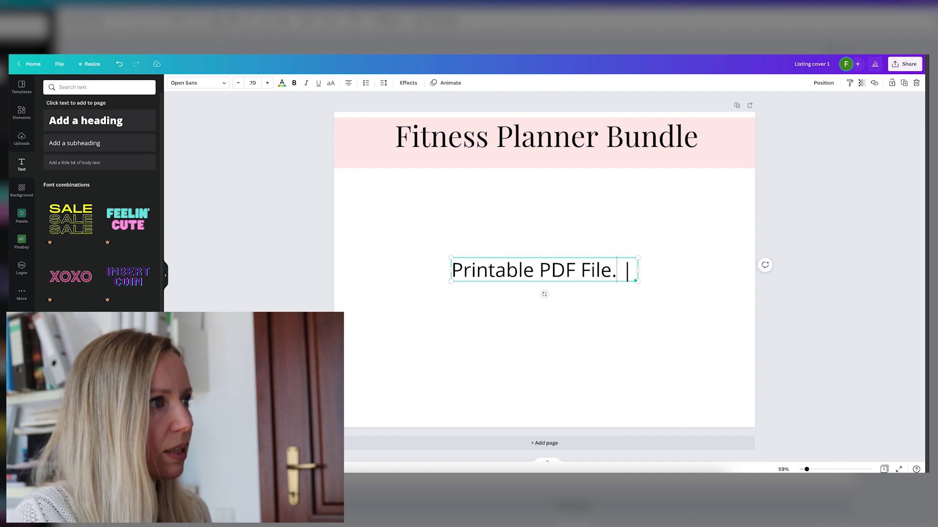
{"action": "key", "text": "BackSpace"}
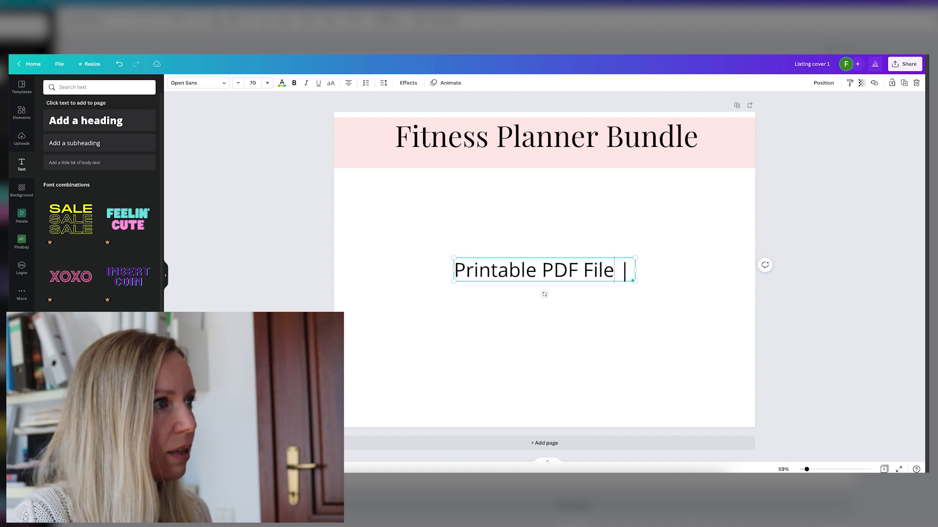
{"action": "type", "text": "Instant Don"}
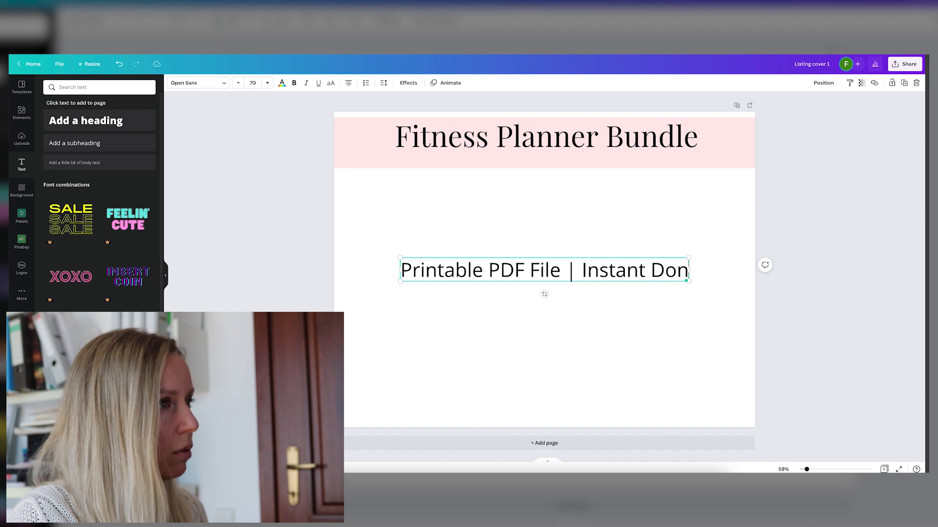
{"action": "key", "text": "BackSpace"}
{"action": "type", "text": "wnload |"}
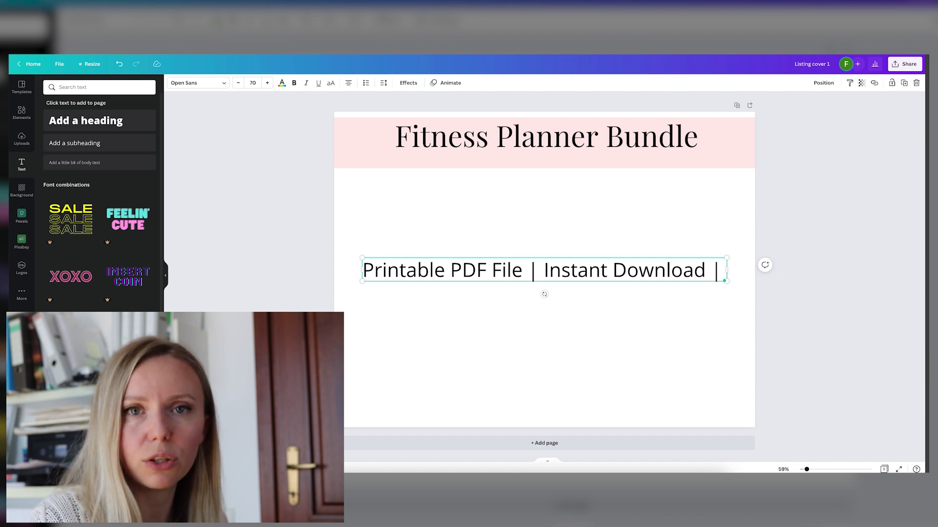
{"action": "type", "text": "A4 & Letter Size"}
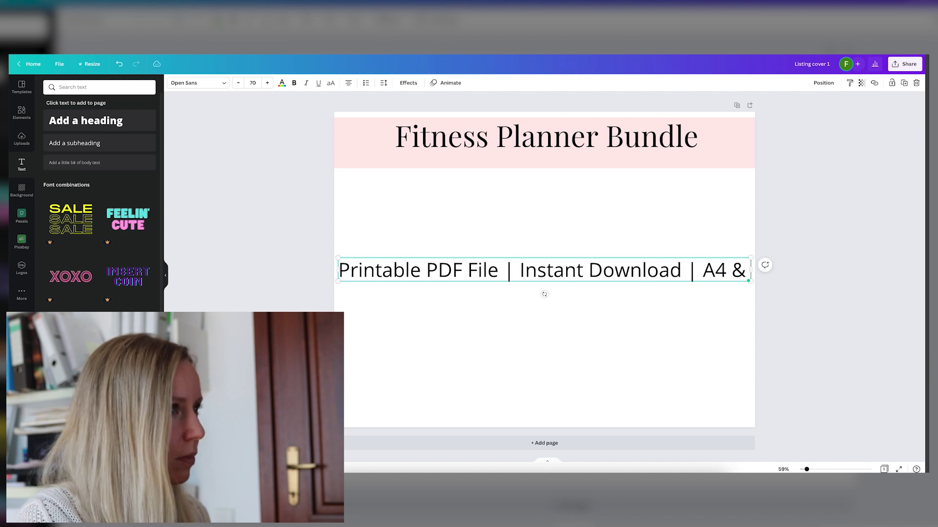
Set the subtitle to size 42 and move it under the title.
{"action": "left_click", "coordinate": [252, 82]}
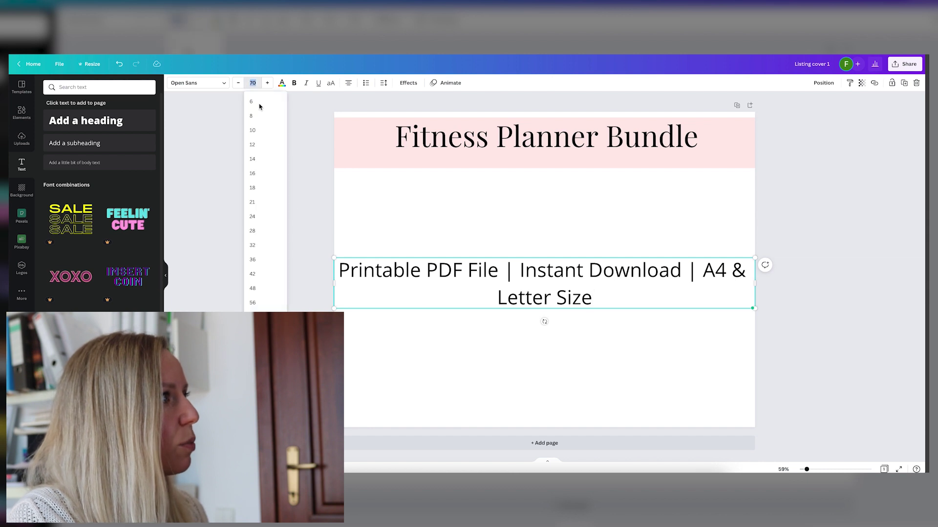
{"action": "left_click", "coordinate": [251, 273]}
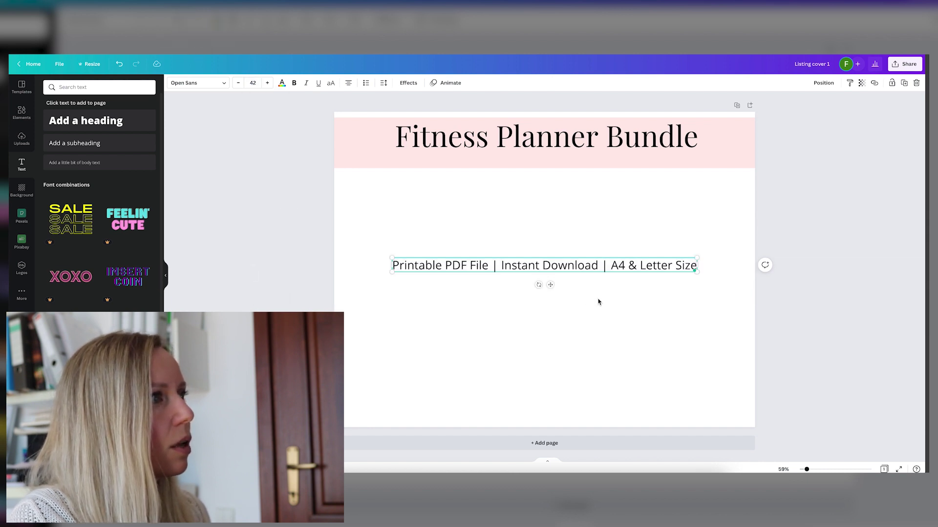
{"action": "left_click_drag", "start_coordinate": [599, 268], "coordinate": [590, 162]}
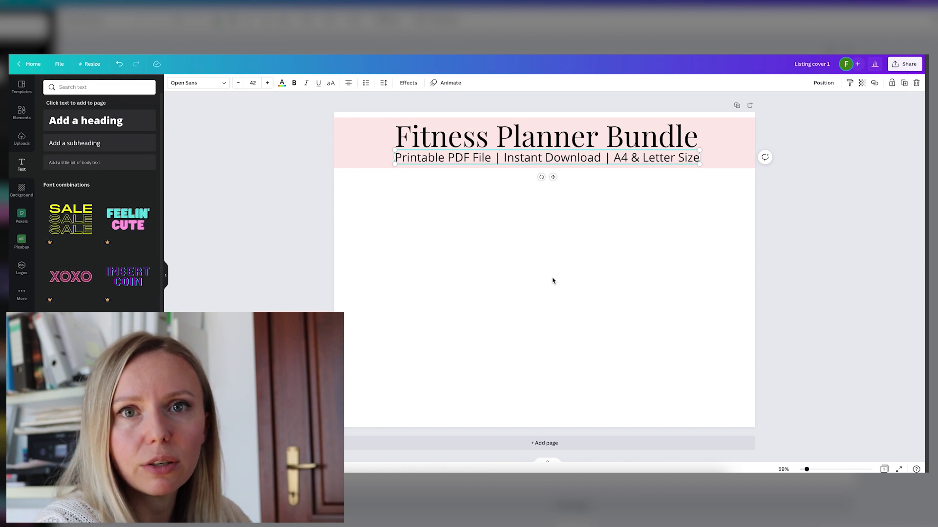
Add a portrait frame from the Frames collection and duplicate it into three overlapping frames.
{"action": "left_click", "coordinate": [553, 281]}
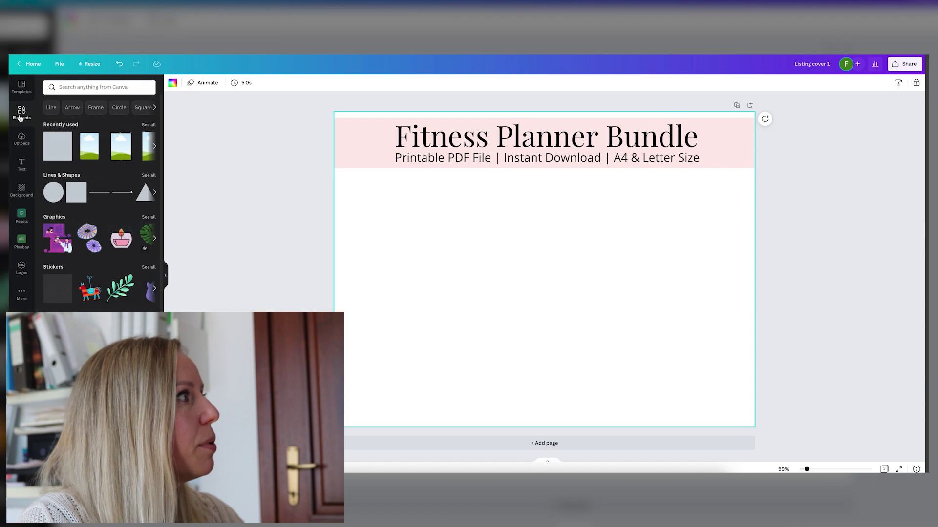
{"action": "scroll", "coordinate": [110, 163], "scroll_direction": "down", "scroll_amount": 4}
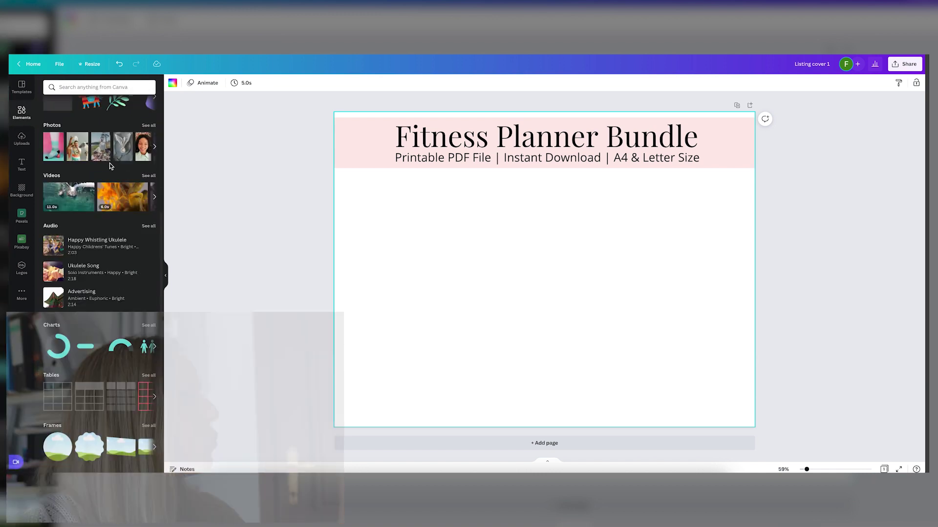
{"action": "scroll", "coordinate": [109, 163], "scroll_direction": "down", "scroll_amount": 1}
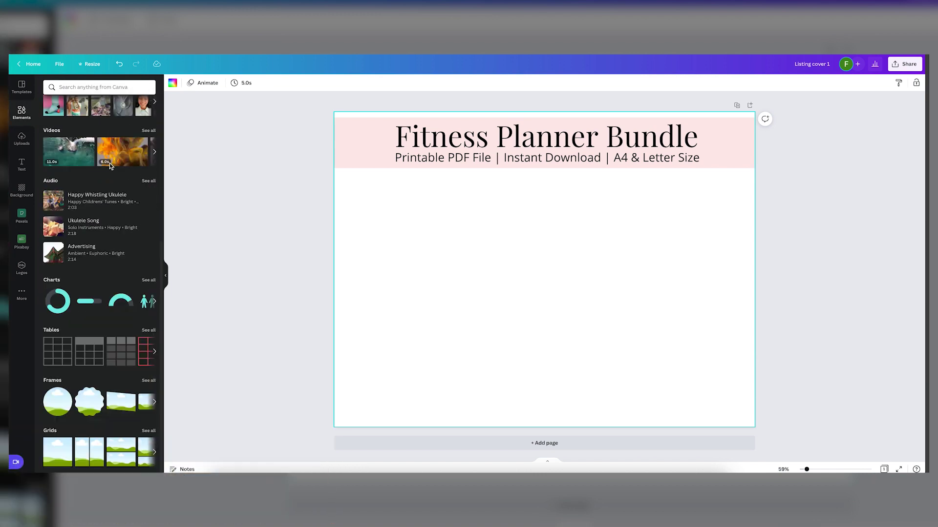
{"action": "left_click", "coordinate": [149, 381]}
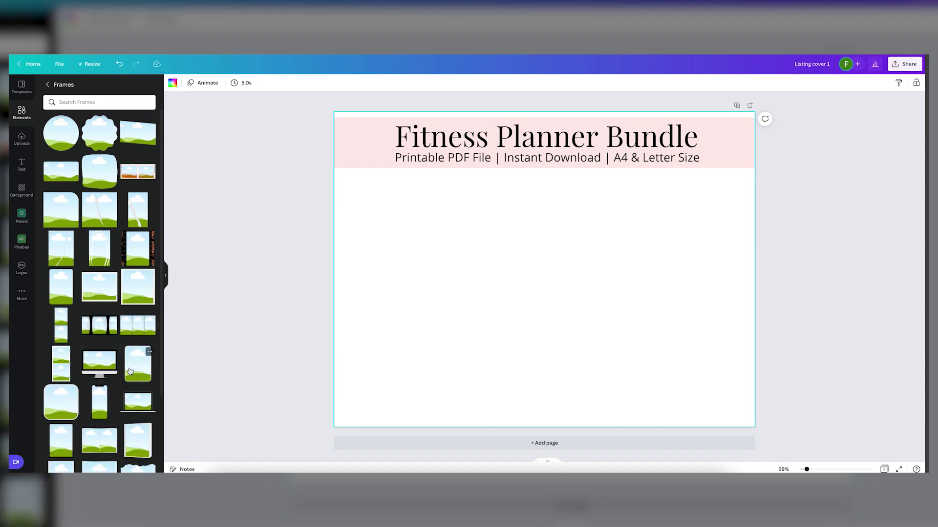
{"action": "scroll", "coordinate": [130, 372], "scroll_direction": "down", "scroll_amount": 2}
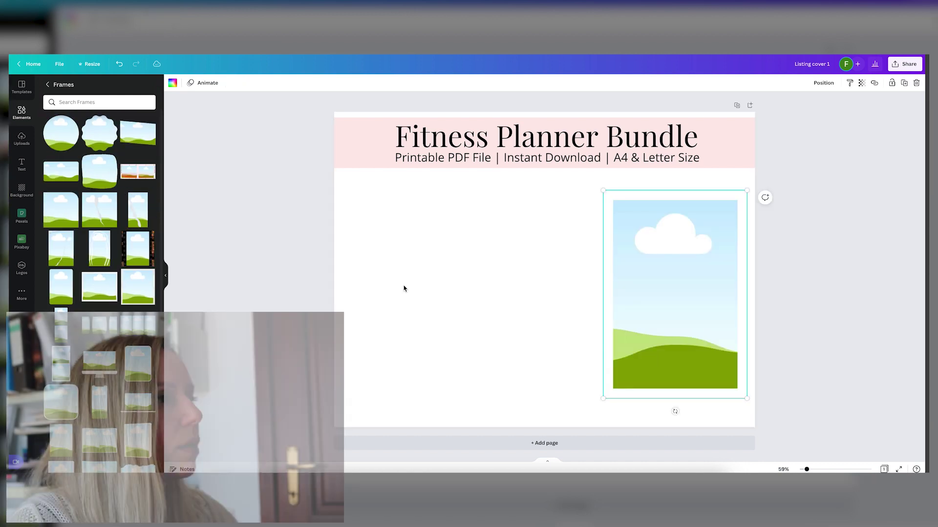
{"action": "left_click_drag", "start_coordinate": [672, 288], "coordinate": [645, 314]}
{"action": "left_click", "coordinate": [502, 278]}
{"action": "left_click_drag", "start_coordinate": [501, 278], "coordinate": [454, 281]}
{"action": "left_click_drag", "start_coordinate": [669, 324], "coordinate": [672, 327]}
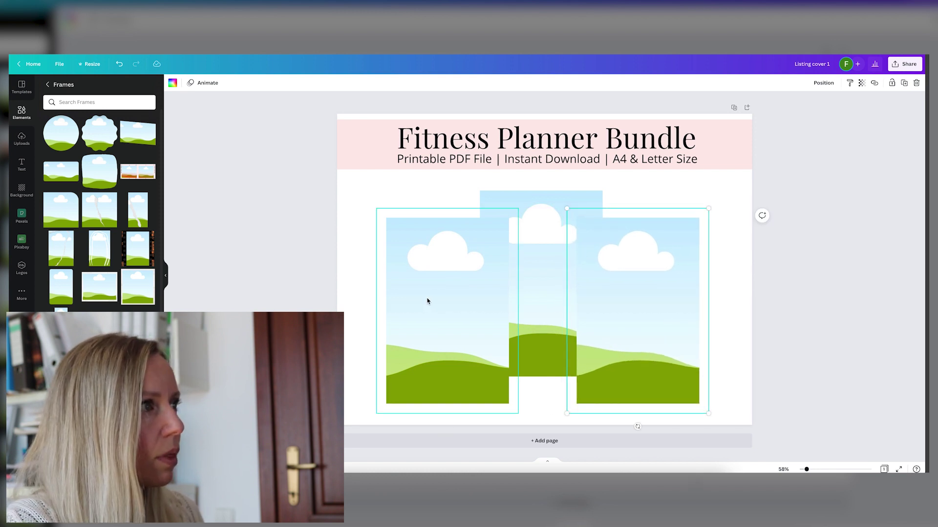
{"action": "left_click_drag", "start_coordinate": [428, 301], "coordinate": [431, 300]}
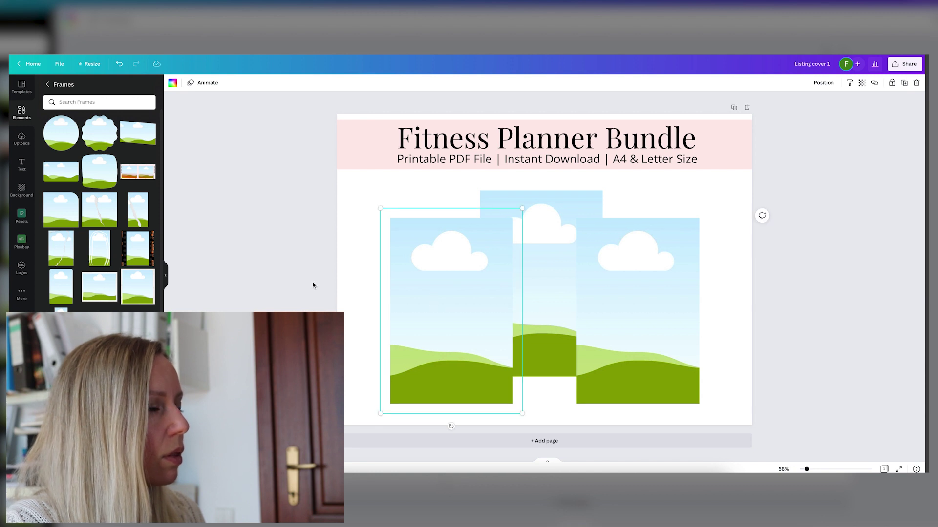
{"action": "left_click", "coordinate": [311, 285]}
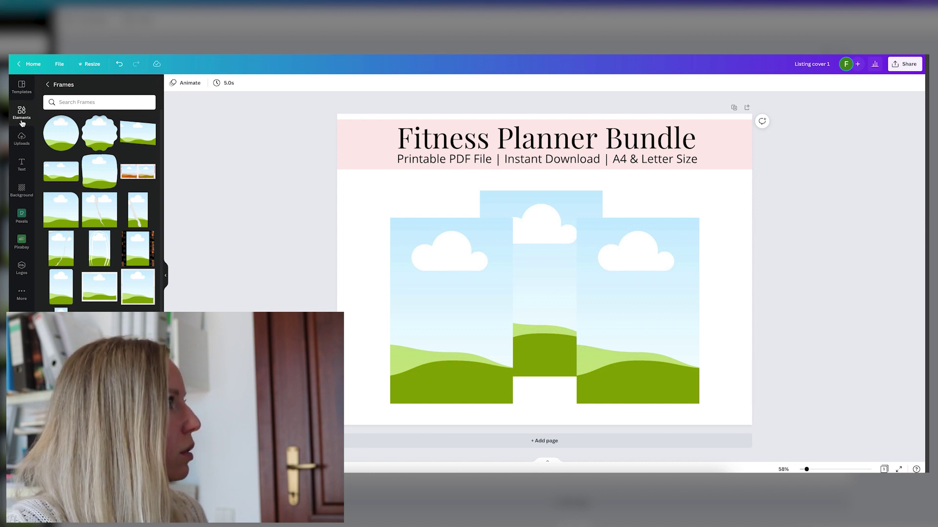
Search elements for 'logo', add the white circle and shrink it beside the title.
{"action": "left_click", "coordinate": [48, 86]}
{"action": "left_click", "coordinate": [104, 86]}
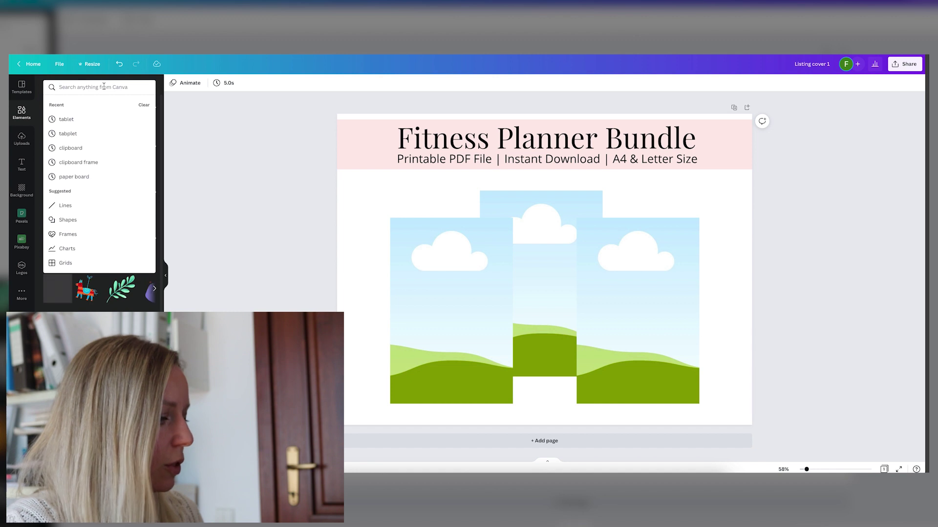
{"action": "type", "text": "logo"}
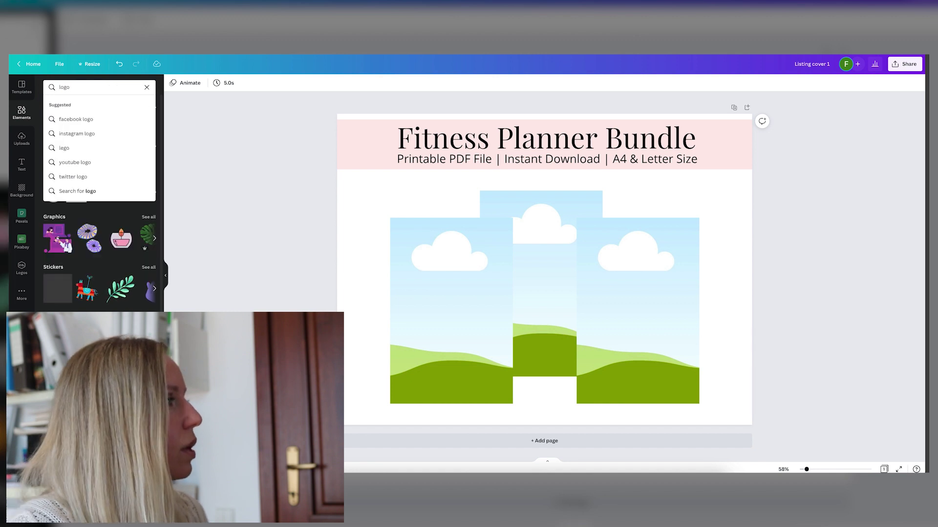
{"action": "key", "text": "Return"}
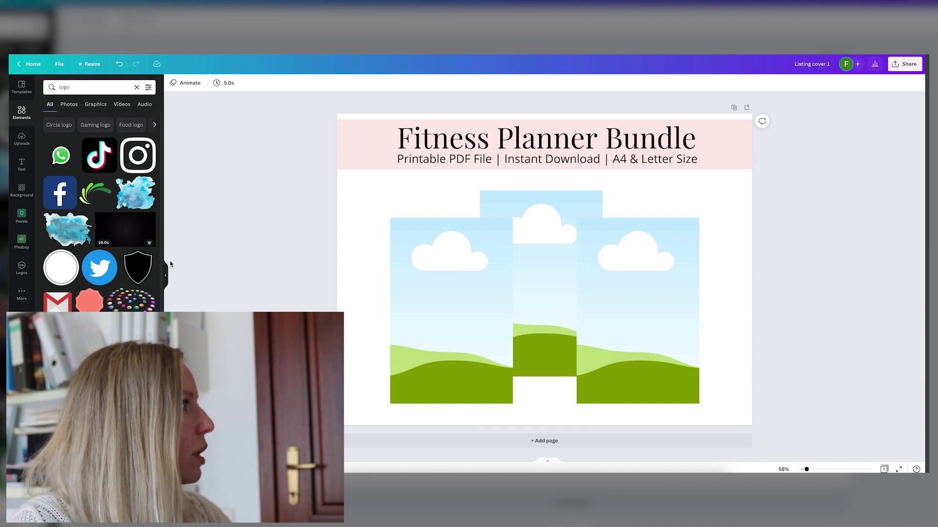
{"action": "left_click", "coordinate": [58, 274]}
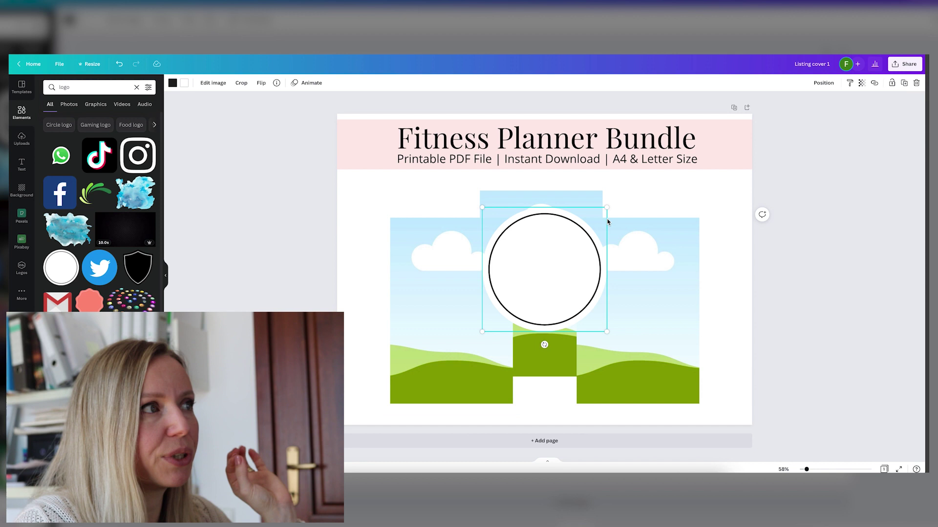
{"action": "left_click_drag", "start_coordinate": [608, 206], "coordinate": [368, 147]}
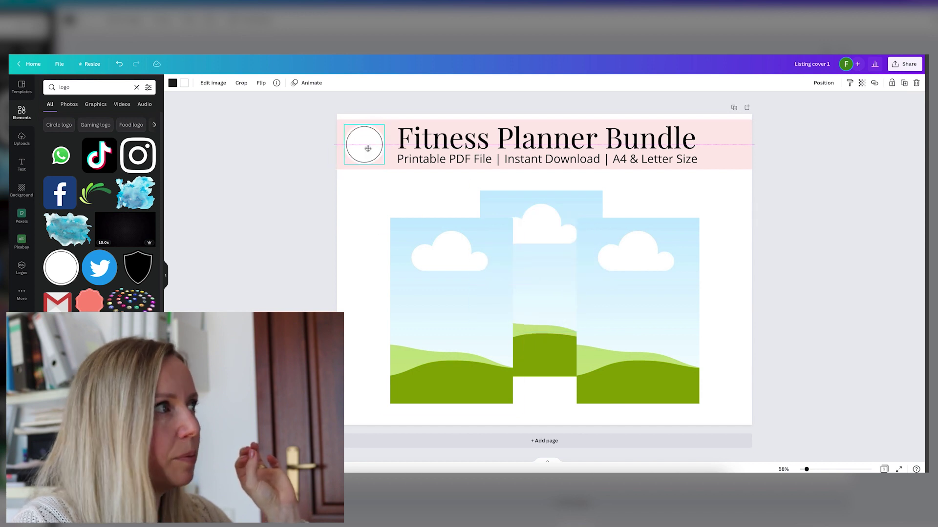
Search elements for 'PDF', add the black PDF icon, shrink it and place it at the header's right end.
{"action": "left_click", "coordinate": [63, 87]}
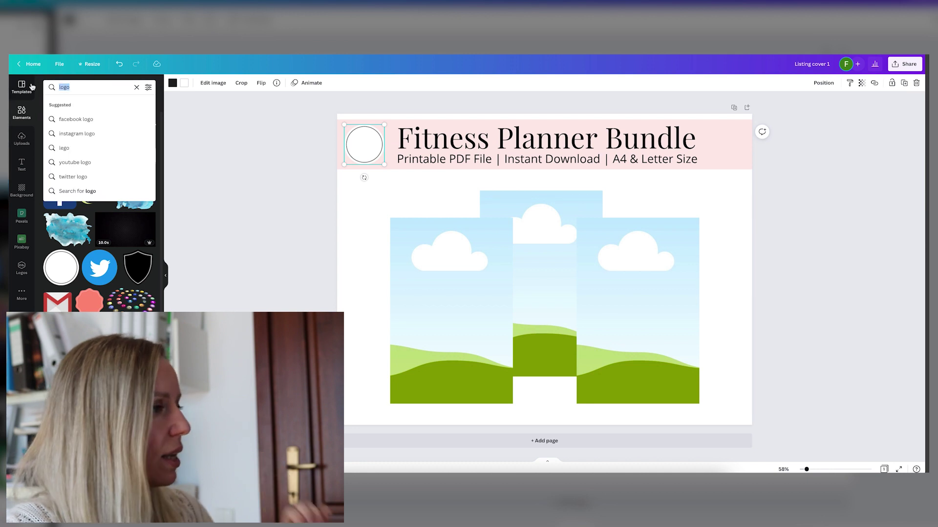
{"action": "type", "text": "PDF"}
{"action": "key", "text": "Return"}
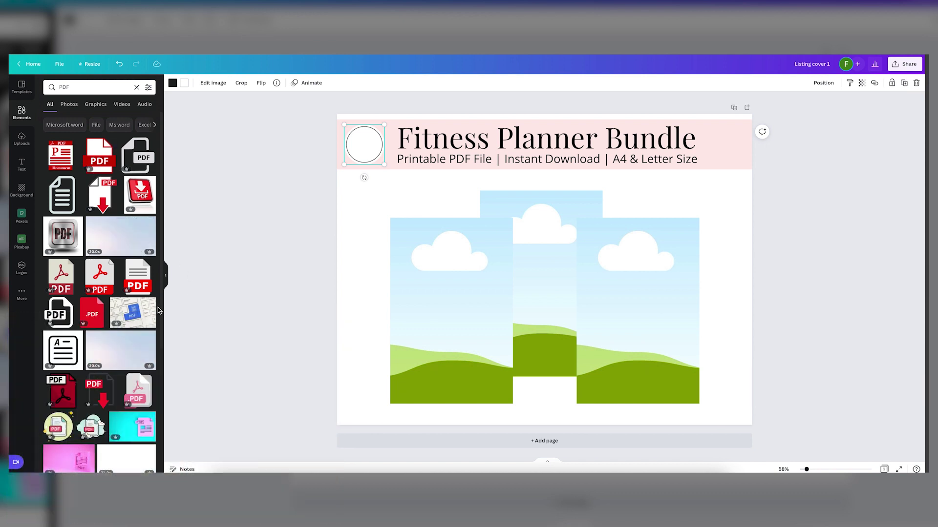
{"action": "scroll", "coordinate": [157, 307], "scroll_direction": "down", "scroll_amount": 2}
{"action": "scroll", "coordinate": [157, 307], "scroll_direction": "up", "scroll_amount": 2}
{"action": "scroll", "coordinate": [157, 307], "scroll_direction": "down", "scroll_amount": 5}
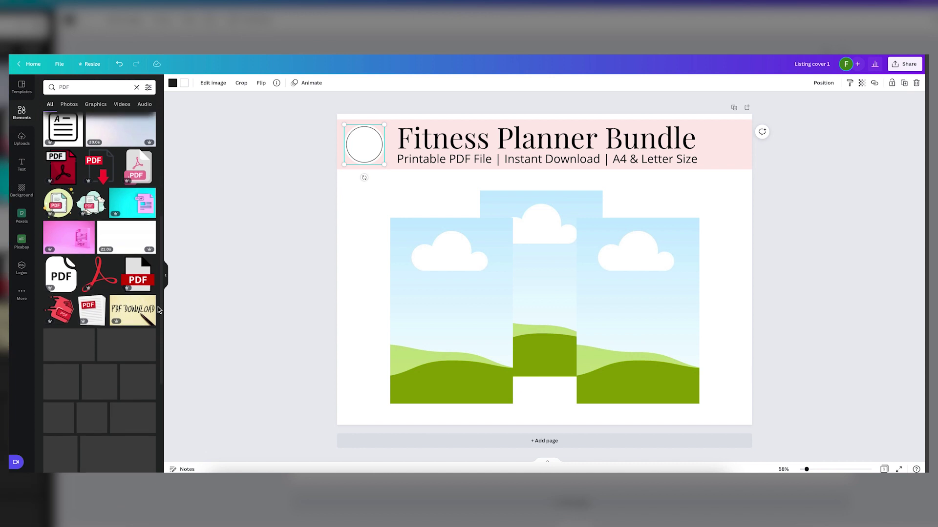
{"action": "scroll", "coordinate": [158, 307], "scroll_direction": "down", "scroll_amount": 2}
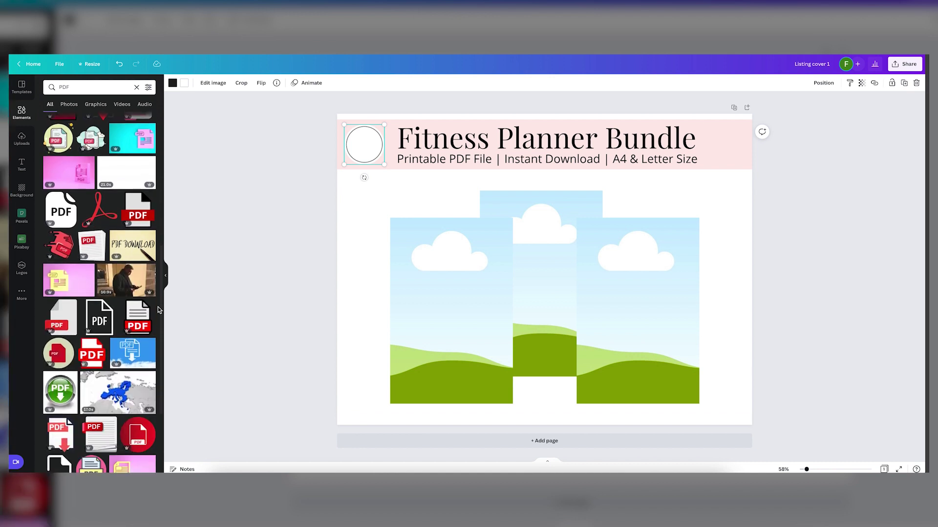
{"action": "left_click", "coordinate": [59, 207]}
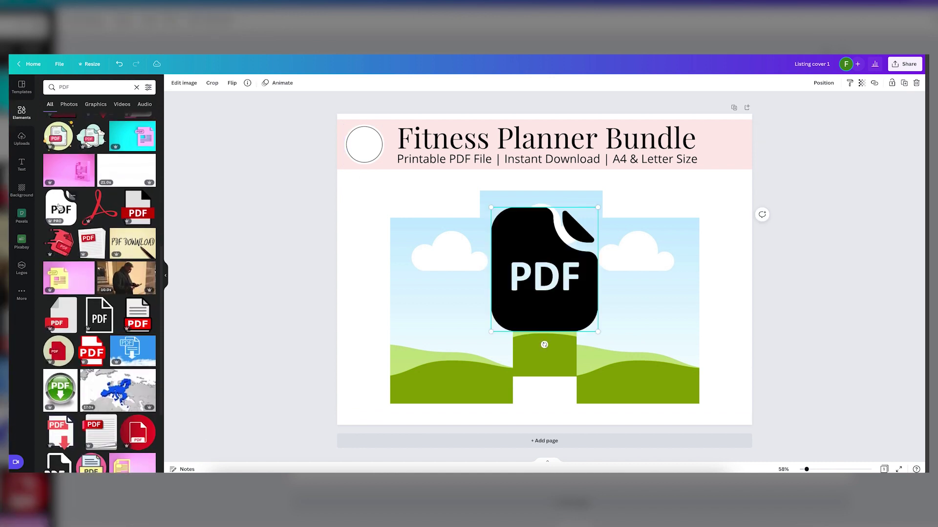
{"action": "left_click_drag", "start_coordinate": [599, 208], "coordinate": [524, 295]}
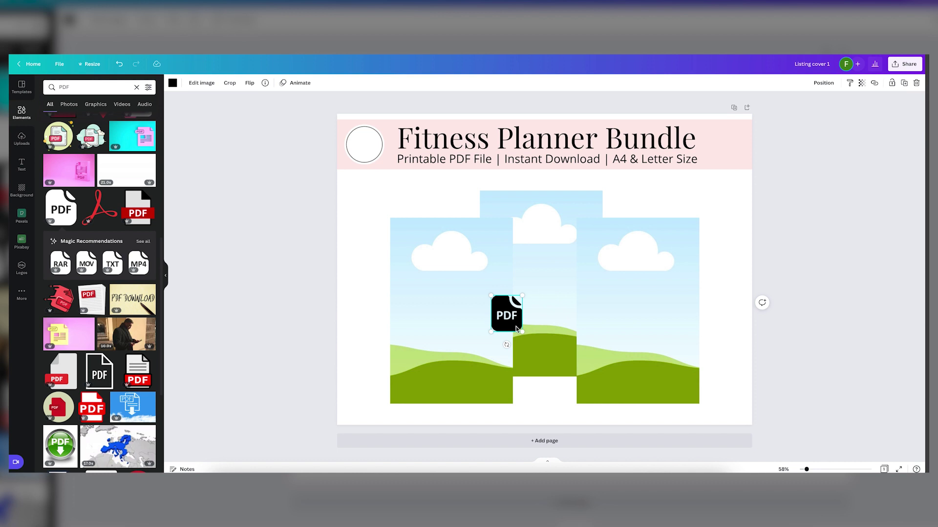
{"action": "left_click_drag", "start_coordinate": [517, 328], "coordinate": [739, 156]}
{"action": "left_click", "coordinate": [734, 200]}
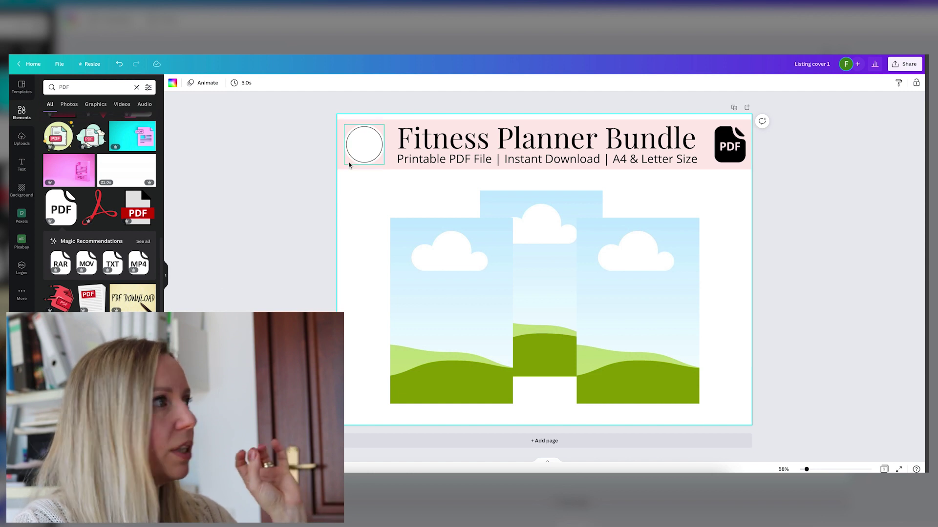
Duplicate the pink header band, move it to the page bottom, make it taller and send it backward twice.
{"action": "left_click", "coordinate": [340, 167]}
{"action": "key", "text": "ctrl+z"}
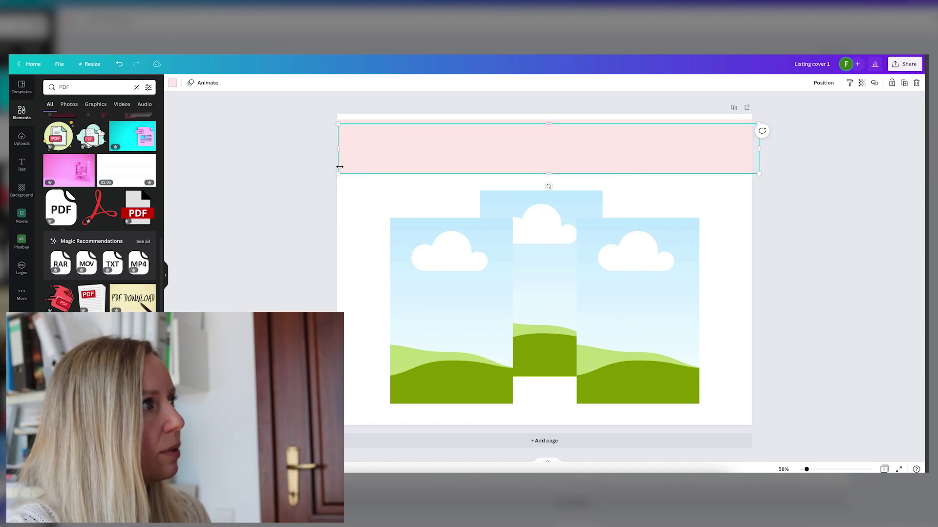
{"action": "left_click_drag", "start_coordinate": [399, 160], "coordinate": [398, 383]}
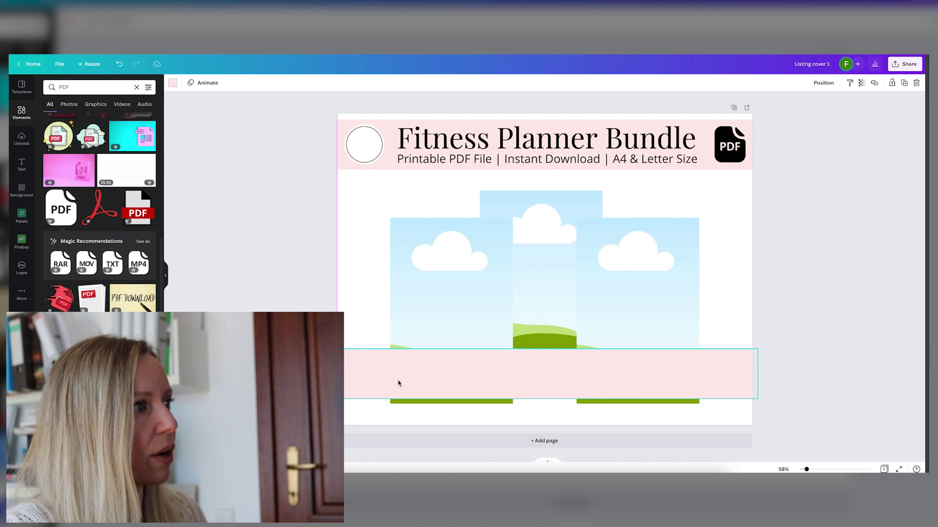
{"action": "left_click_drag", "start_coordinate": [545, 400], "coordinate": [541, 423]}
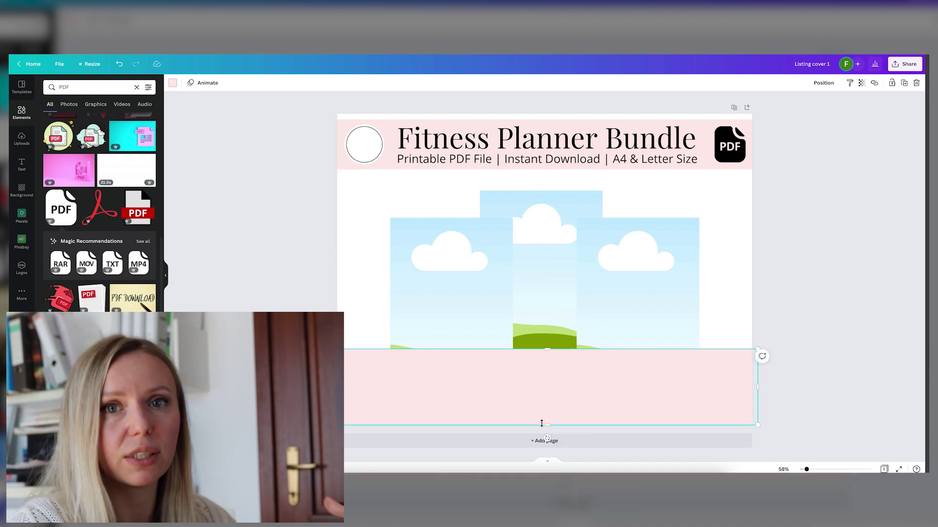
{"action": "left_click", "coordinate": [823, 83]}
{"action": "left_click", "coordinate": [816, 105]}
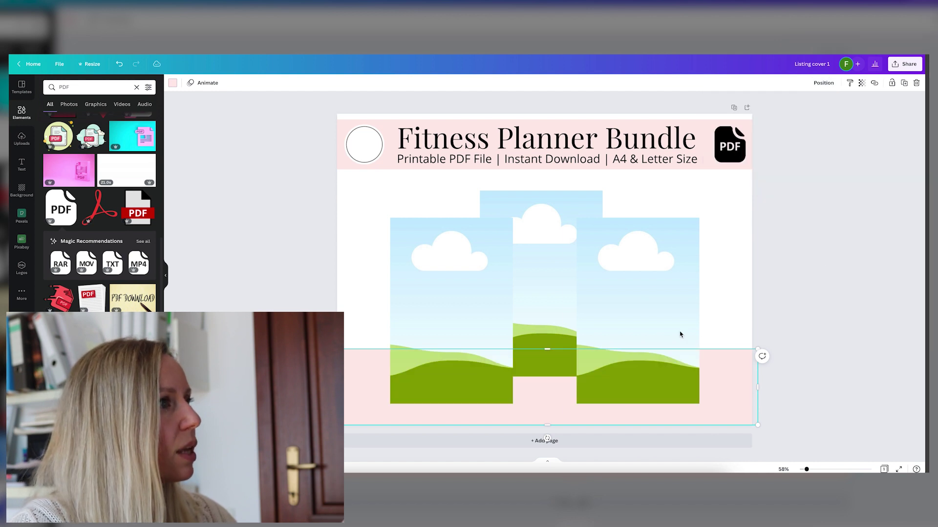
{"action": "left_click", "coordinate": [664, 335]}
{"action": "left_click", "coordinate": [280, 182]}
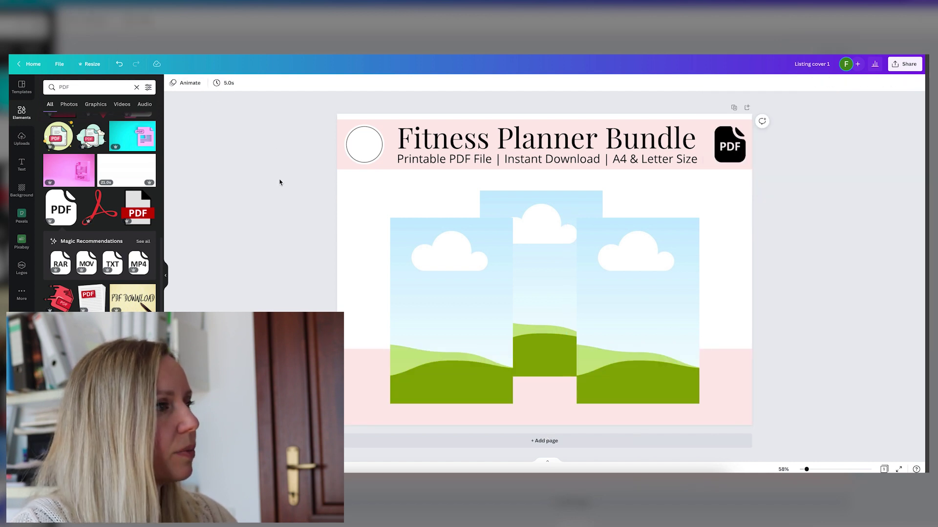
{"action": "left_click", "coordinate": [488, 314]}
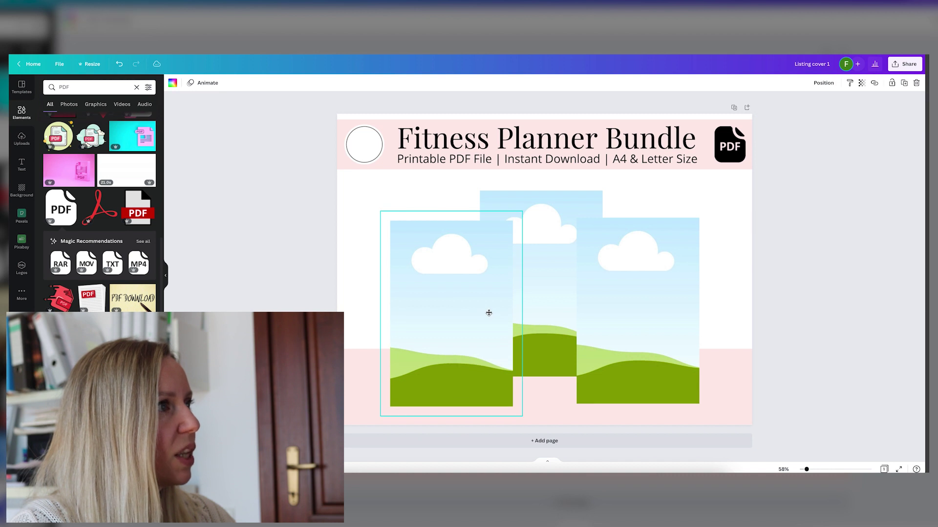
Search the elements for 'shadow'.
{"action": "left_click", "coordinate": [53, 86]}
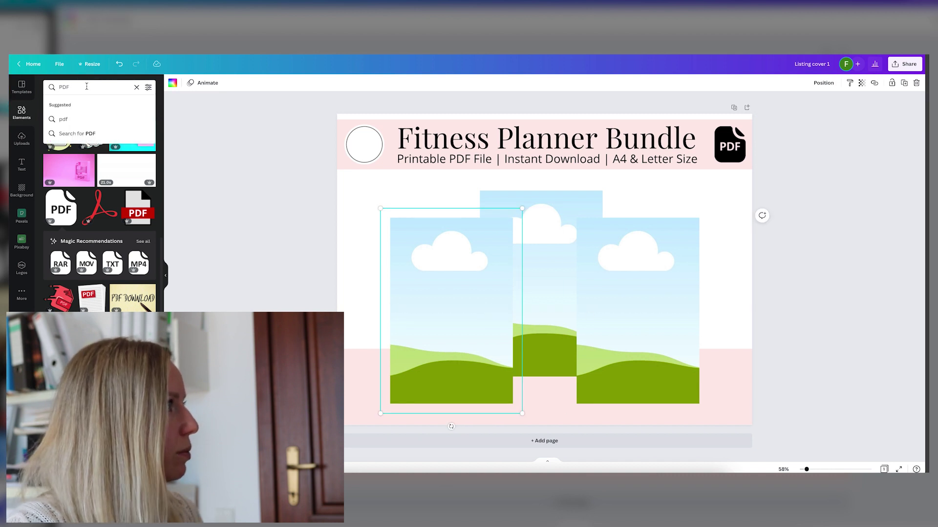
{"action": "left_click_drag", "start_coordinate": [86, 86], "coordinate": [42, 88]}
{"action": "type", "text": "shadow"}
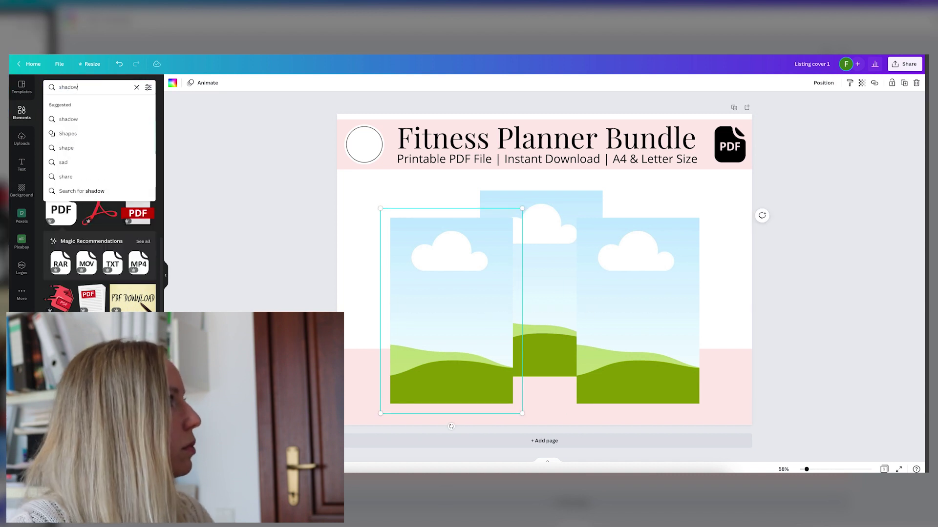
{"action": "key", "text": "Return"}
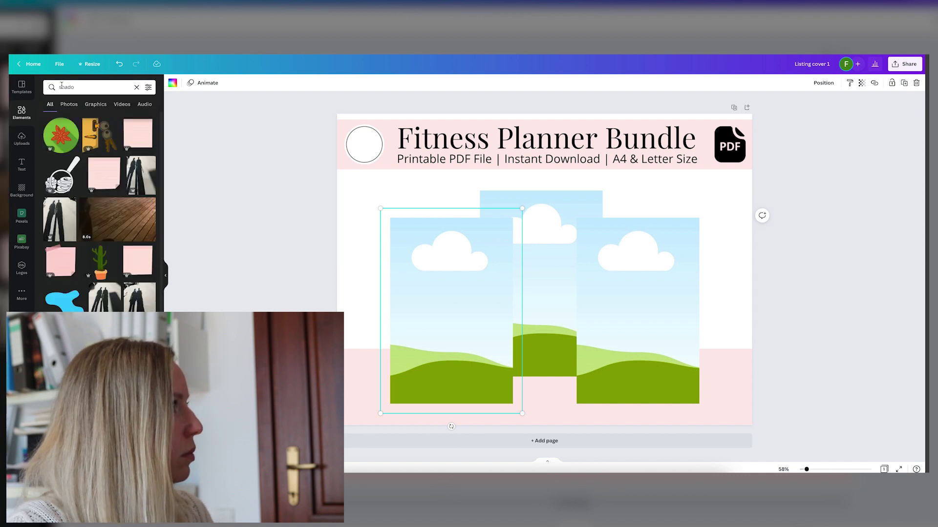
{"action": "left_click", "coordinate": [92, 87]}
{"action": "key", "text": "BackSpace"}
{"action": "type", "text": "w"}
{"action": "key", "text": "Return"}
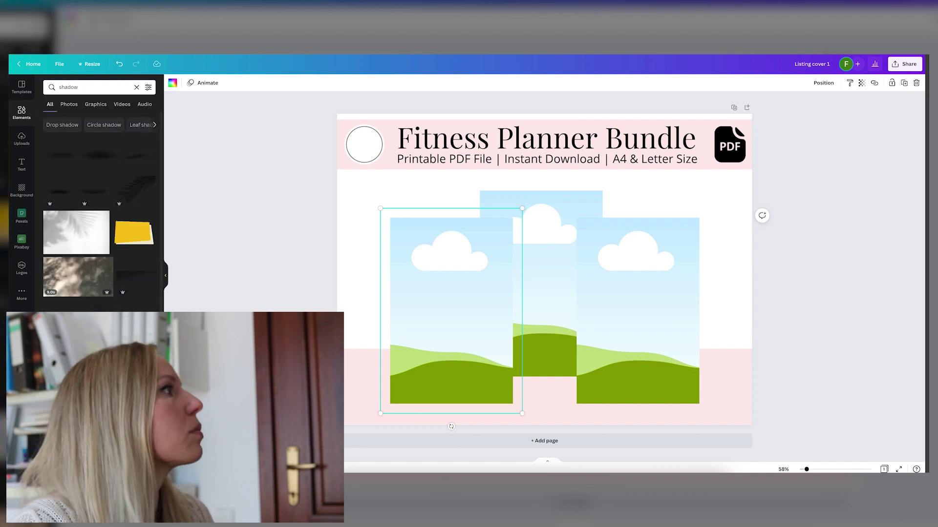
Add the first shadow, shrink it to one page's width and send it behind the left page.
{"action": "left_click", "coordinate": [61, 158]}
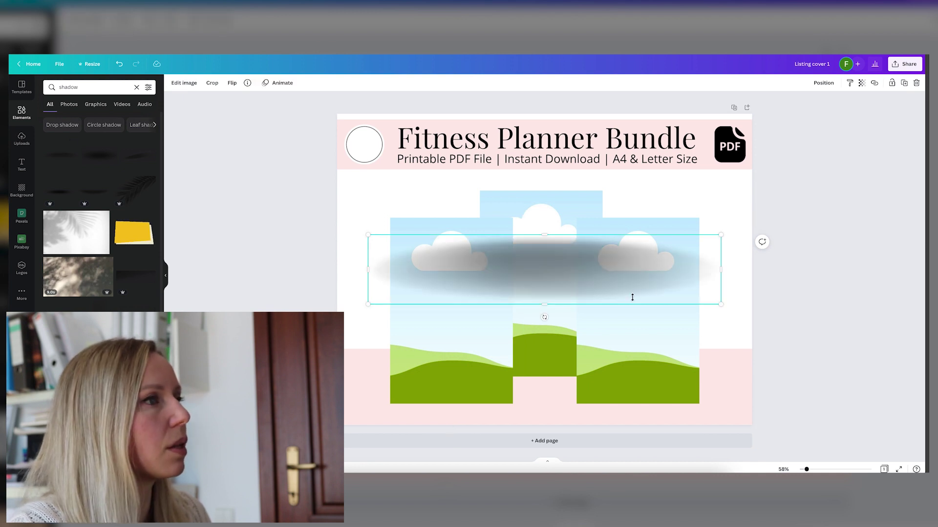
{"action": "left_click_drag", "start_coordinate": [722, 242], "coordinate": [509, 276]}
{"action": "left_click_drag", "start_coordinate": [462, 295], "coordinate": [474, 407]}
{"action": "left_click", "coordinate": [824, 83]}
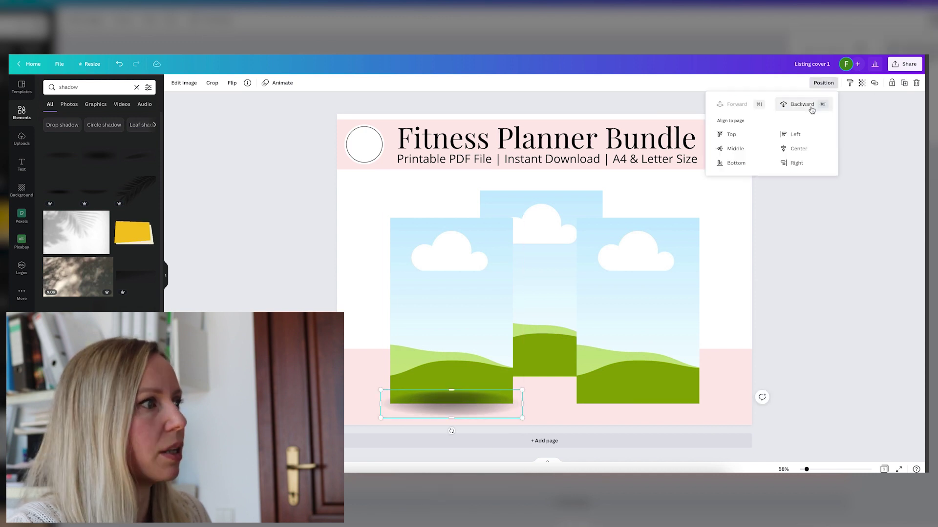
{"action": "left_click", "coordinate": [811, 104]}
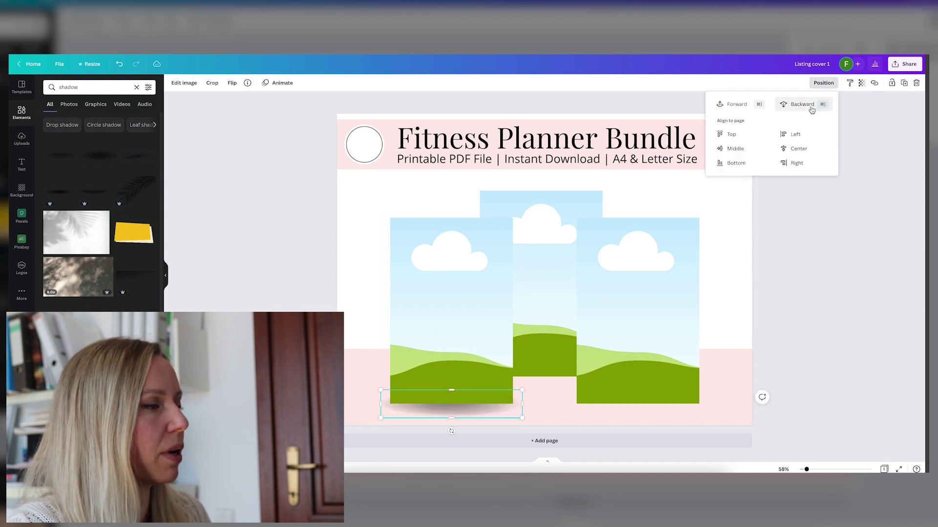
{"action": "left_click", "coordinate": [896, 404]}
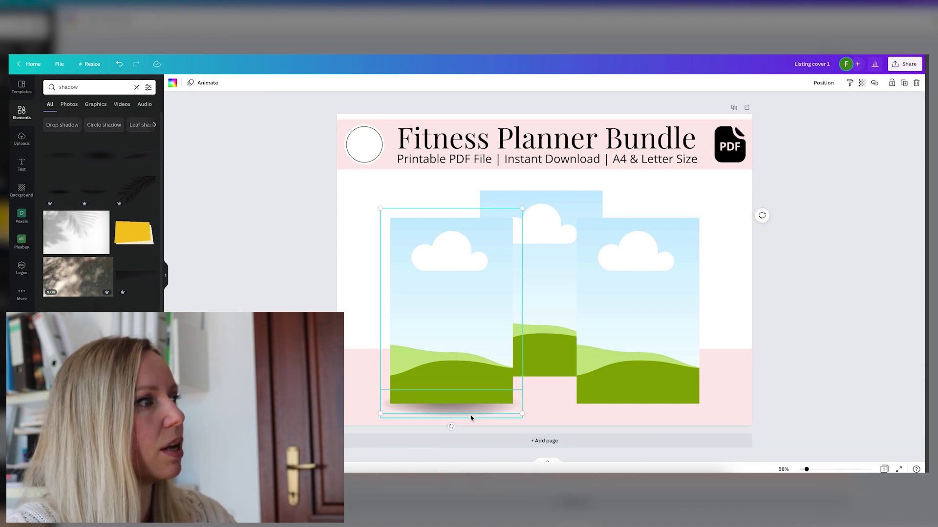
Trim the shadow's sides and place a shadow under the centre page.
{"action": "left_click", "coordinate": [471, 416]}
{"action": "left_click_drag", "start_coordinate": [381, 419], "coordinate": [388, 418]}
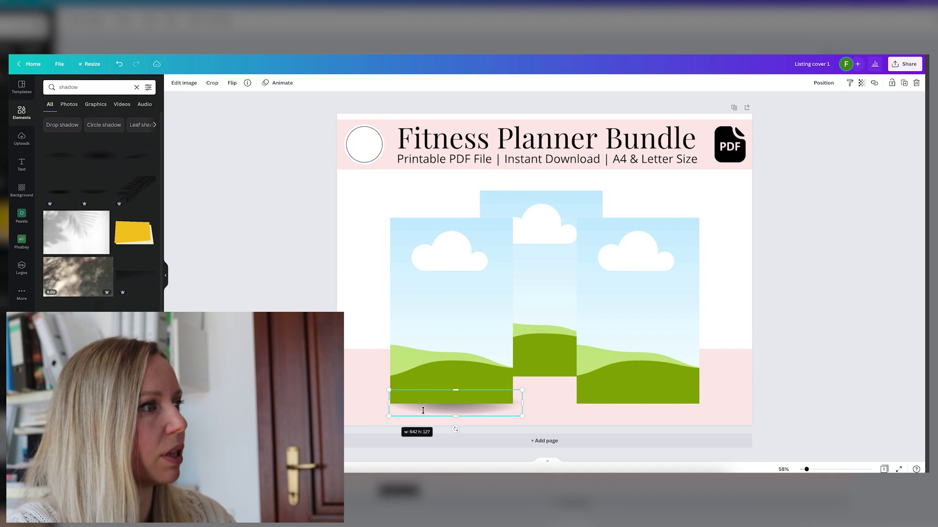
{"action": "left_click_drag", "start_coordinate": [521, 391], "coordinate": [519, 394]}
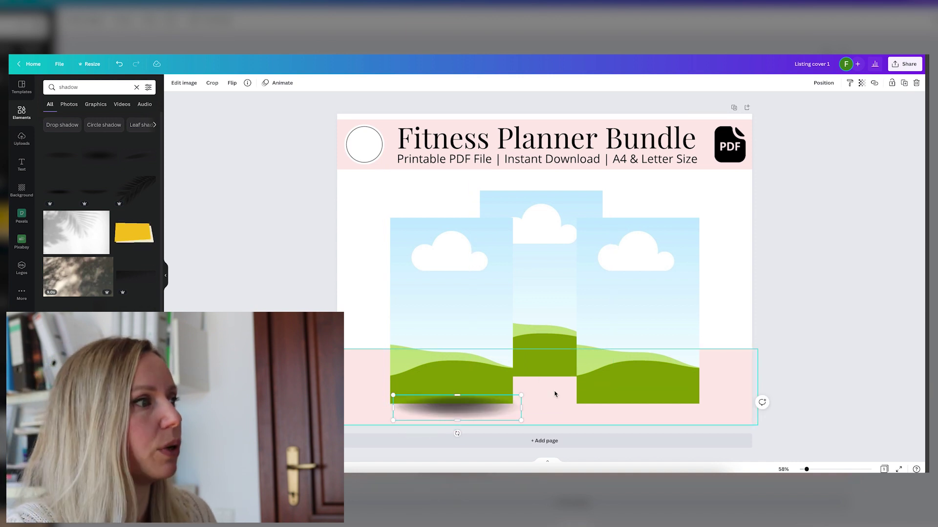
{"action": "left_click_drag", "start_coordinate": [477, 411], "coordinate": [541, 390]}
{"action": "left_click", "coordinate": [783, 362]}
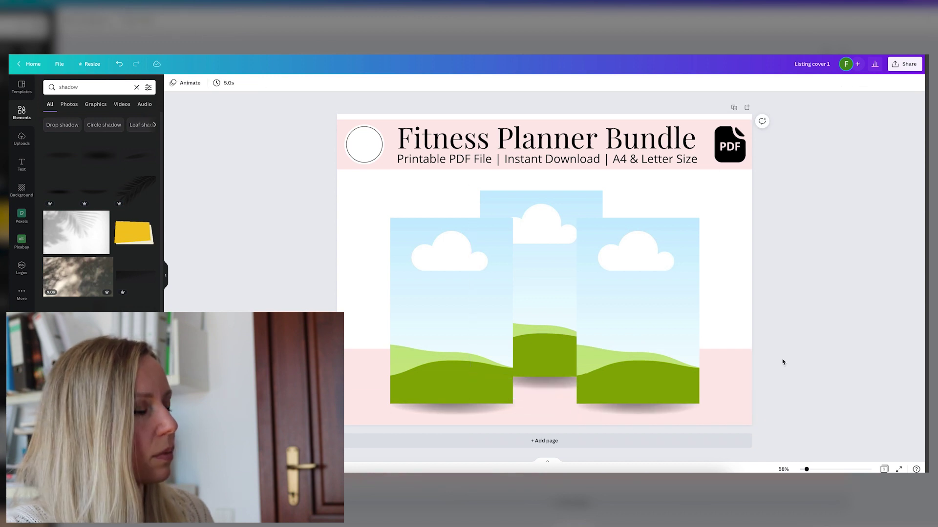
Apply a grey gradient background image to the page and lower its transparency.
{"action": "left_click", "coordinate": [718, 286]}
{"action": "left_click", "coordinate": [21, 293]}
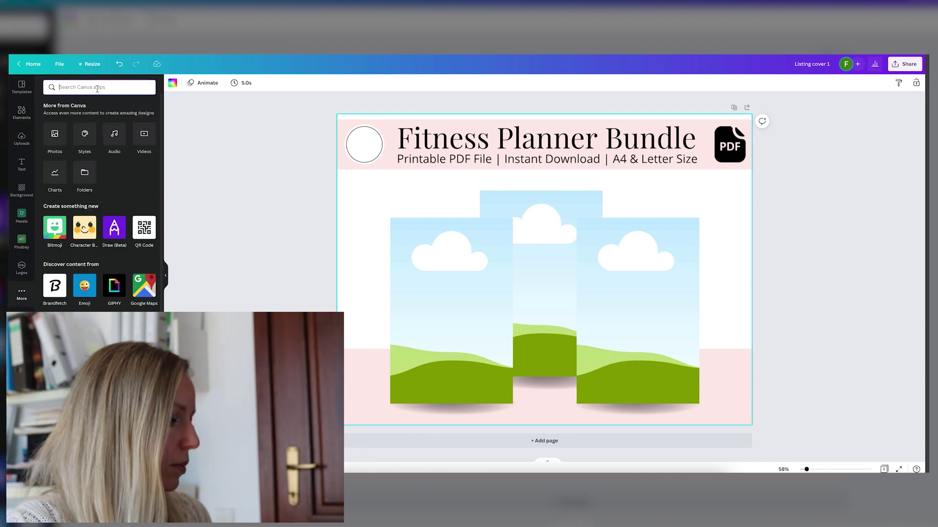
{"action": "type", "text": "bakcground"}
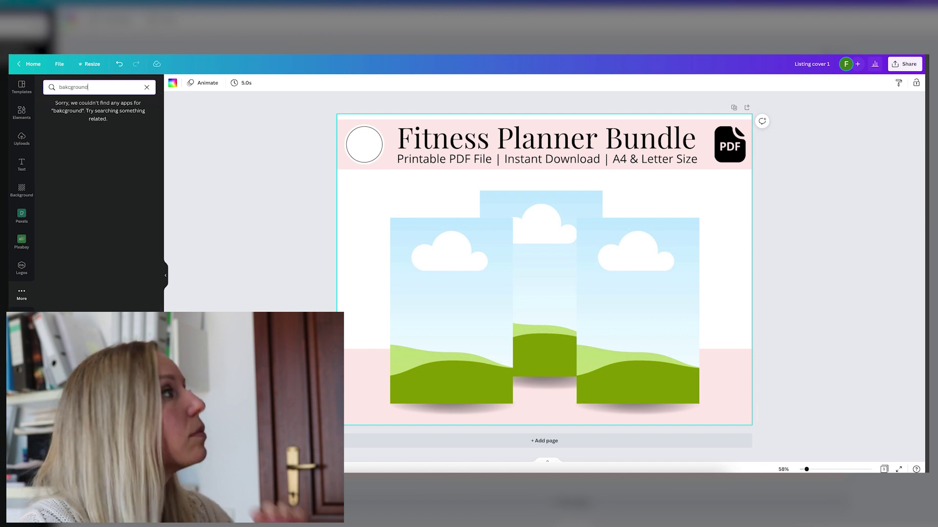
{"action": "left_click", "coordinate": [148, 88]}
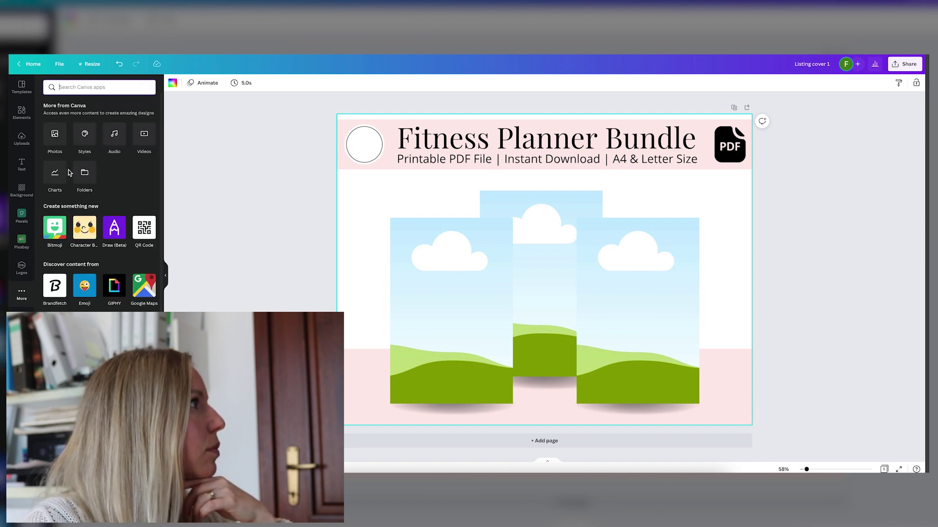
{"action": "left_click", "coordinate": [14, 196]}
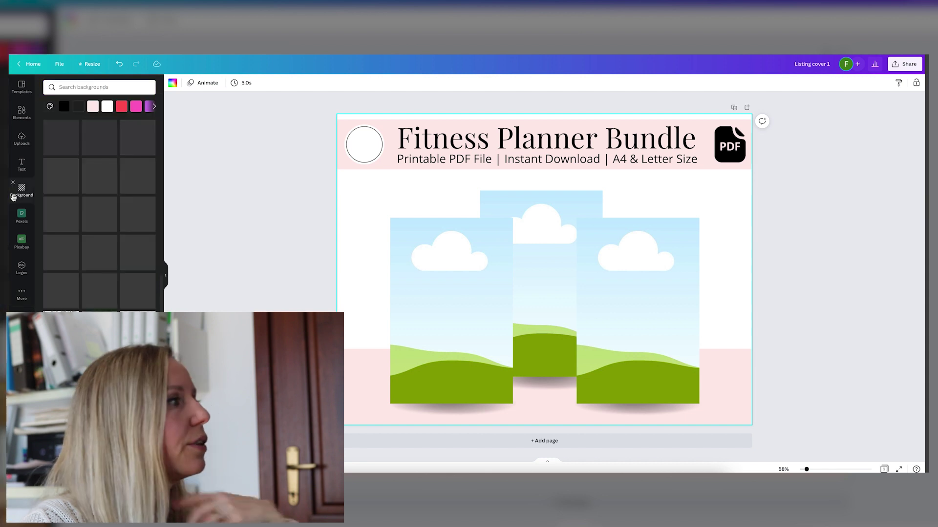
{"action": "left_click", "coordinate": [63, 140]}
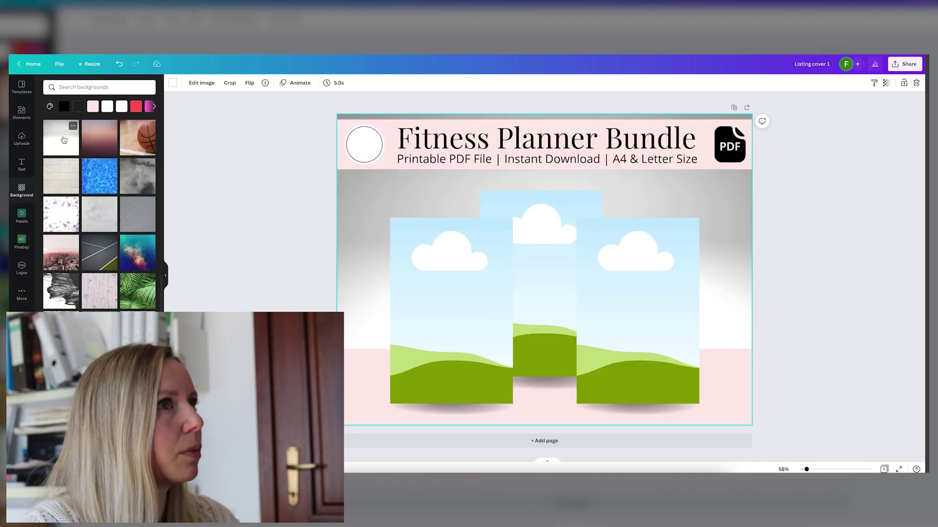
{"action": "left_click", "coordinate": [886, 83]}
{"action": "left_click_drag", "start_coordinate": [837, 115], "coordinate": [830, 115]}
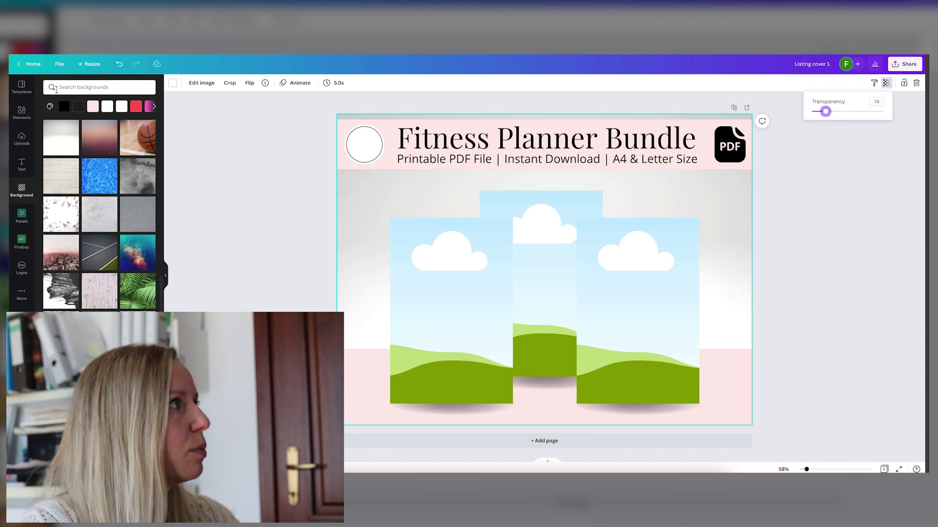
Try pink and light grey #E1E1E1 background colours, then delete the grey background image.
{"action": "left_click", "coordinate": [172, 83]}
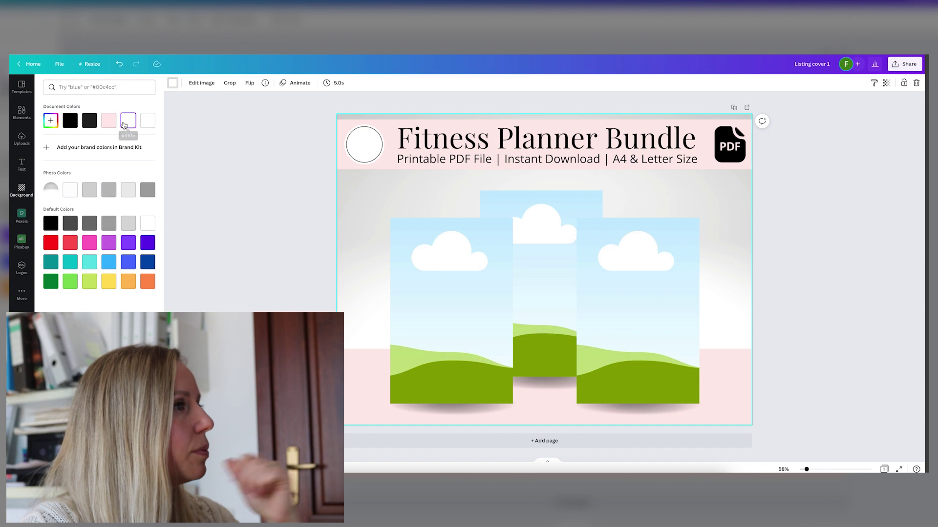
{"action": "left_click", "coordinate": [110, 122]}
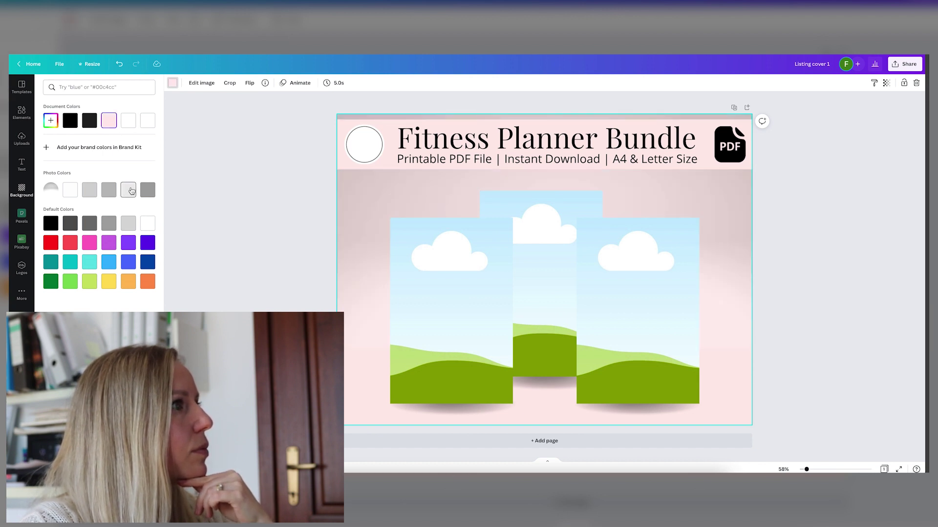
{"action": "left_click", "coordinate": [131, 191]}
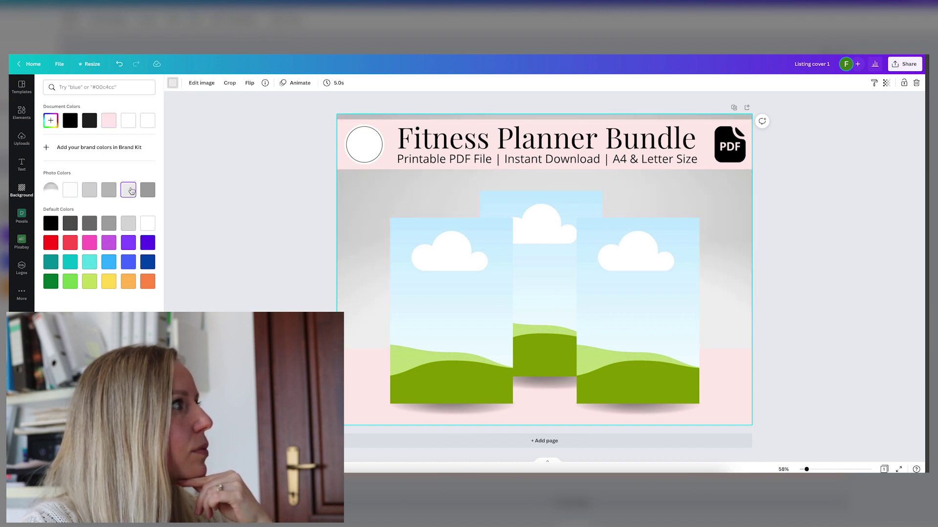
{"action": "left_click", "coordinate": [51, 123]}
{"action": "mouse_move", "coordinate": [50, 146]}
{"action": "left_mouse_down"}
{"action": "mouse_move", "coordinate": [73, 168]}
{"action": "mouse_move", "coordinate": [80, 138]}
{"action": "mouse_move", "coordinate": [49, 156]}
{"action": "mouse_move", "coordinate": [41, 144]}
{"action": "left_mouse_up"}
{"action": "left_click", "coordinate": [76, 182]}
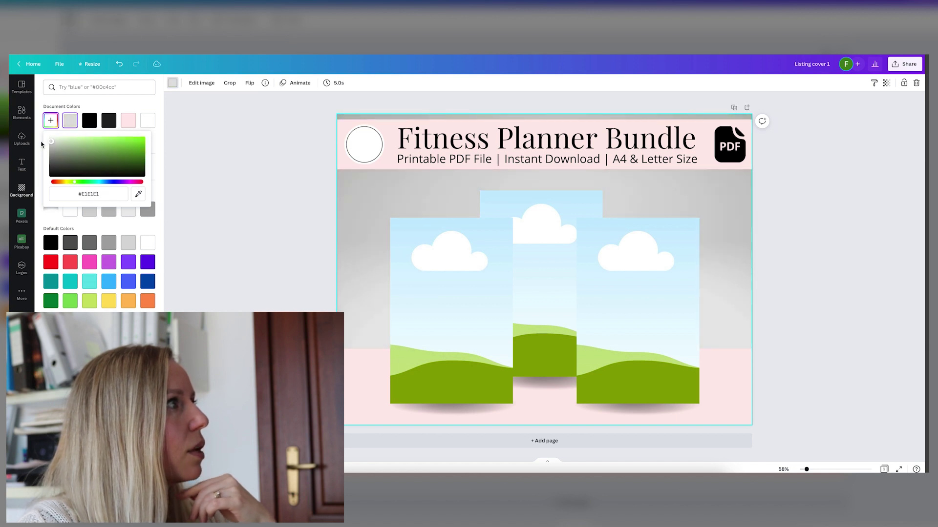
{"action": "left_click", "coordinate": [199, 135]}
{"action": "left_click", "coordinate": [200, 134]}
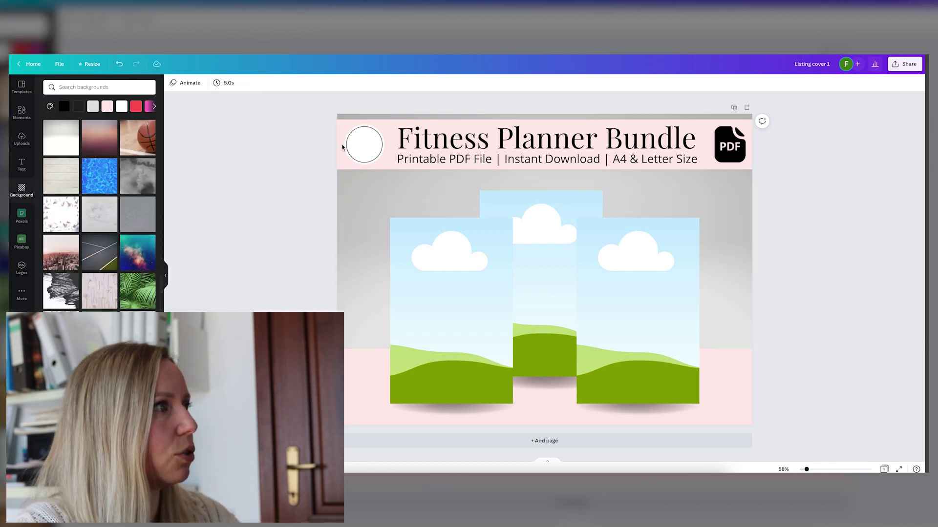
{"action": "left_click", "coordinate": [351, 219]}
{"action": "key", "text": "Delete"}
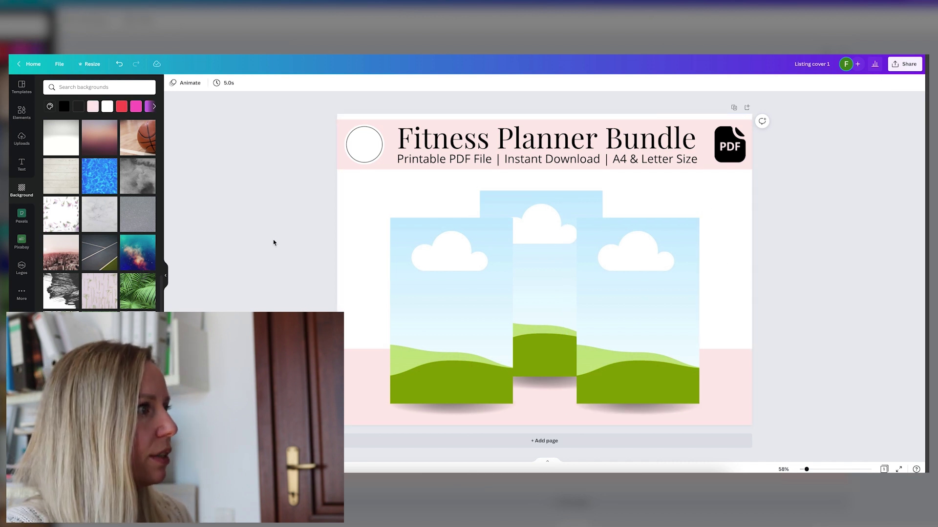
Lock the pink band at the bottom of the page.
{"action": "left_click", "coordinate": [356, 376]}
{"action": "left_click", "coordinate": [891, 82]}
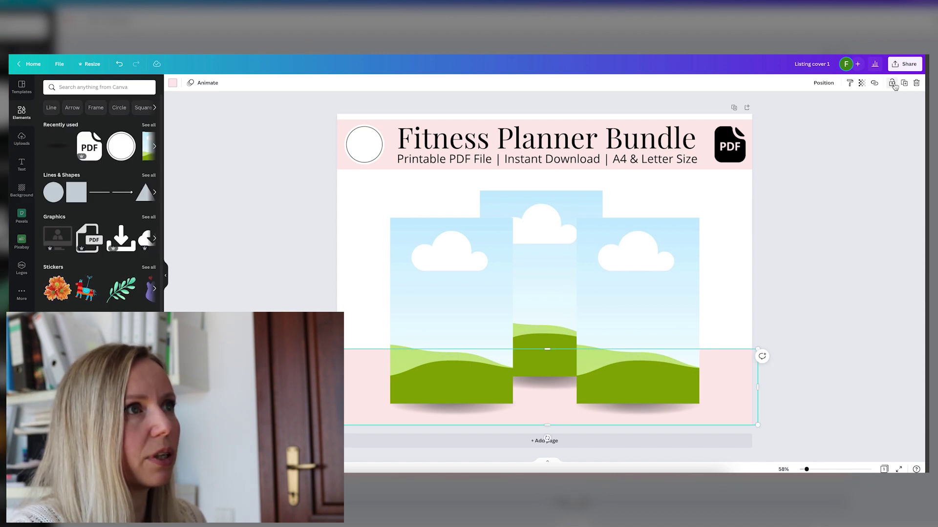
{"action": "left_click", "coordinate": [367, 221]}
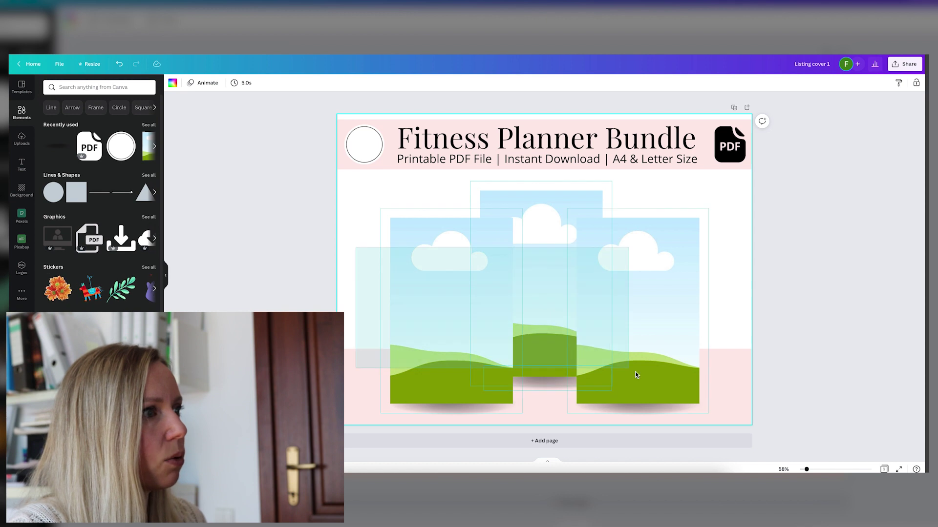
Enlarge and centre the mockups with their shadows, and nudge the white circle into the header's left end.
{"action": "left_click_drag", "start_coordinate": [636, 374], "coordinate": [663, 421]}
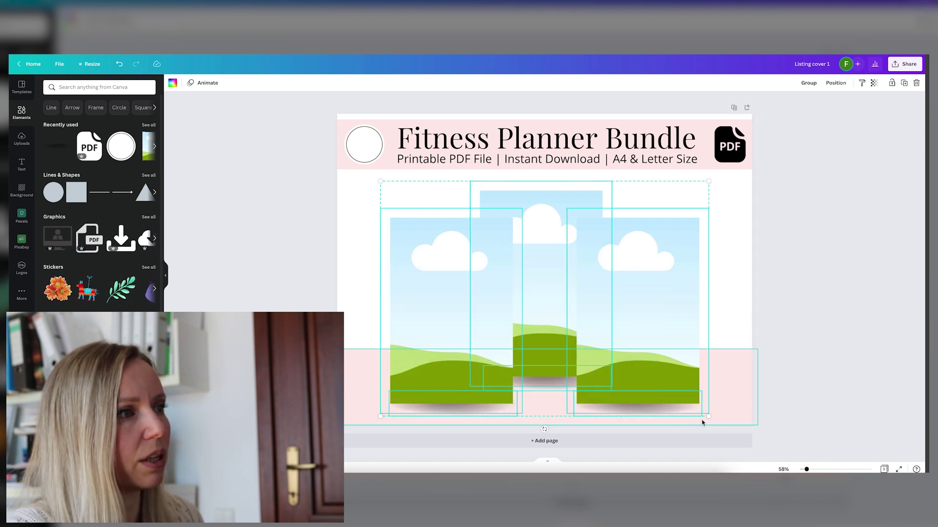
{"action": "left_click_drag", "start_coordinate": [707, 417], "coordinate": [746, 454]}
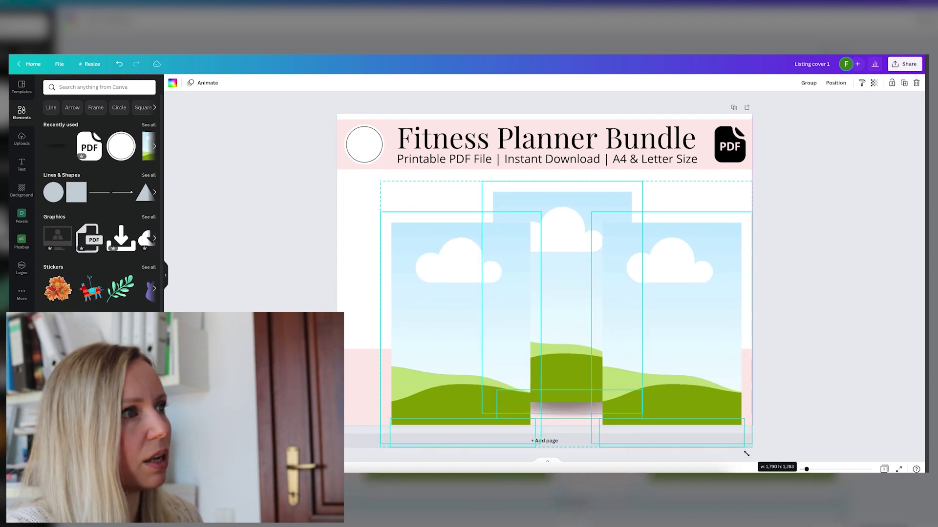
{"action": "left_click_drag", "start_coordinate": [696, 325], "coordinate": [672, 327]}
{"action": "left_click", "coordinate": [820, 318]}
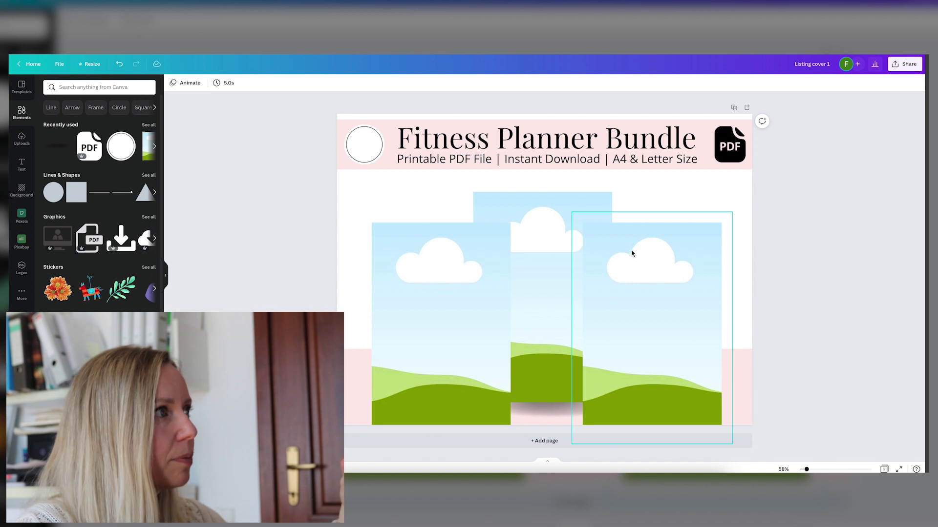
{"action": "mouse_move", "coordinate": [366, 148]}
{"action": "left_mouse_down"}
{"action": "mouse_move", "coordinate": [432, 258]}
{"action": "mouse_move", "coordinate": [553, 409]}
{"action": "mouse_move", "coordinate": [508, 392]}
{"action": "mouse_move", "coordinate": [376, 147]}
{"action": "mouse_move", "coordinate": [363, 143]}
{"action": "mouse_move", "coordinate": [370, 147]}
{"action": "left_mouse_up"}
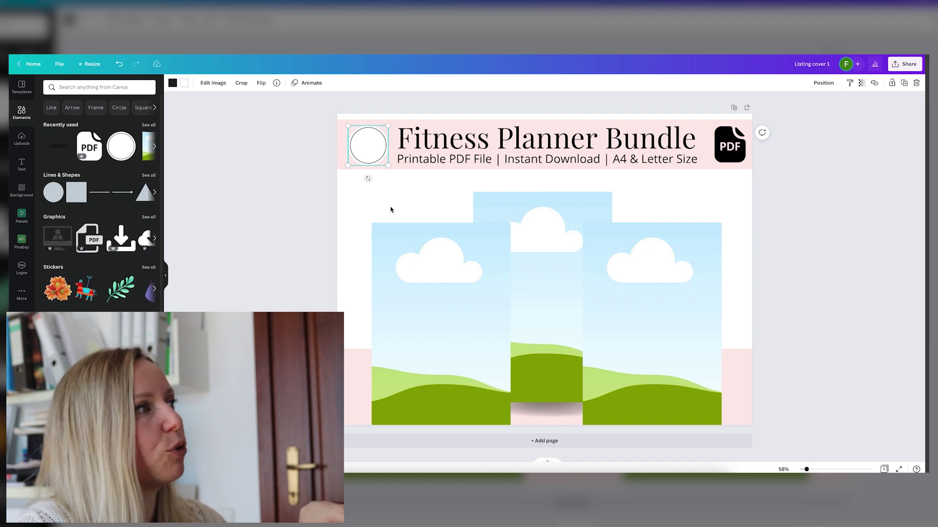
Move the white circle to the middle mockup's base and set a slightly smaller PDF icon left of the title.
{"action": "left_click_drag", "start_coordinate": [369, 147], "coordinate": [511, 390]}
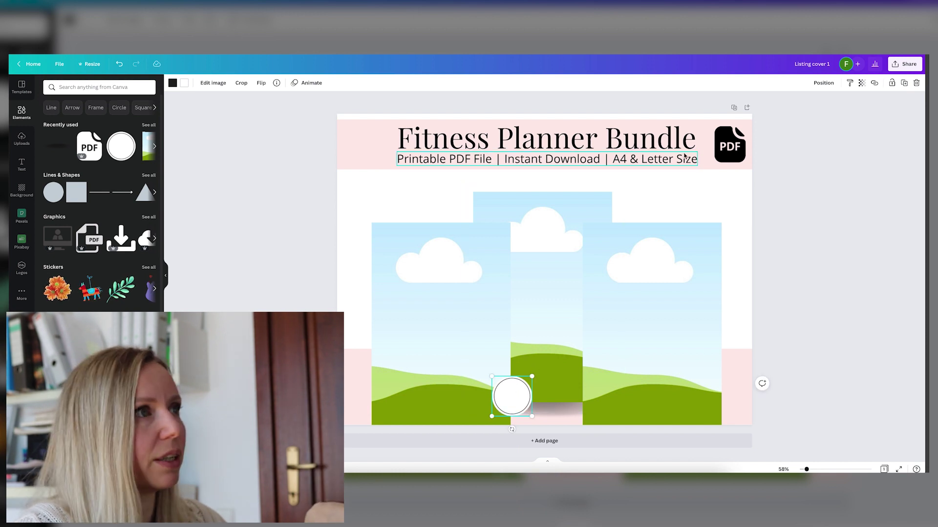
{"action": "left_click_drag", "start_coordinate": [731, 149], "coordinate": [374, 151]}
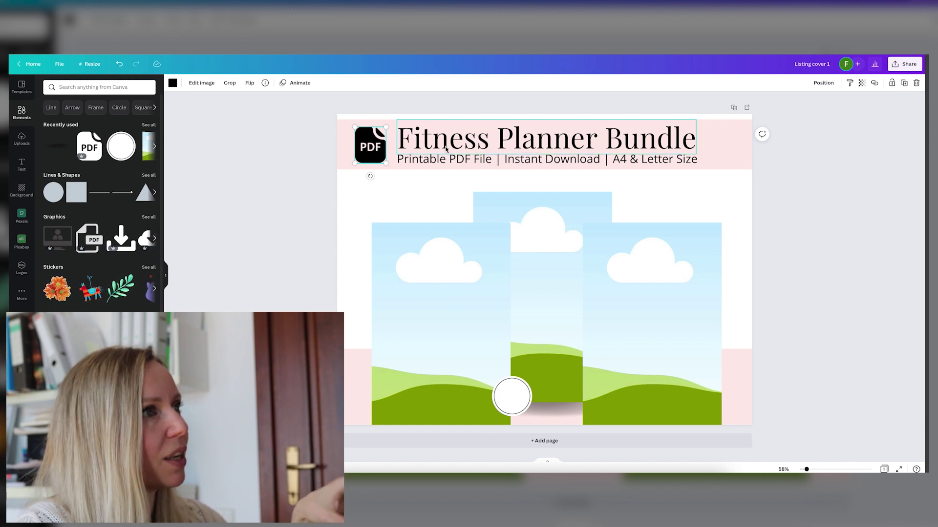
{"action": "left_click_drag", "start_coordinate": [386, 128], "coordinate": [382, 130]}
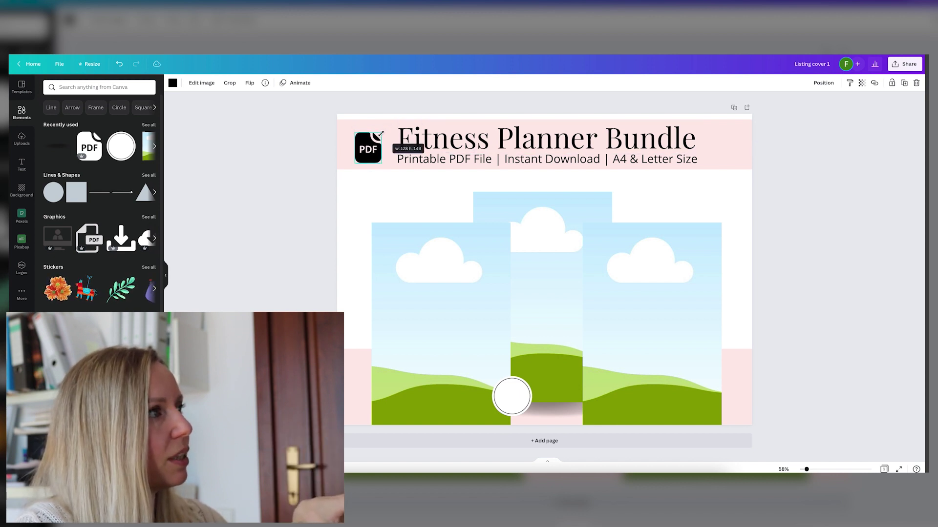
{"action": "left_click", "coordinate": [268, 189]}
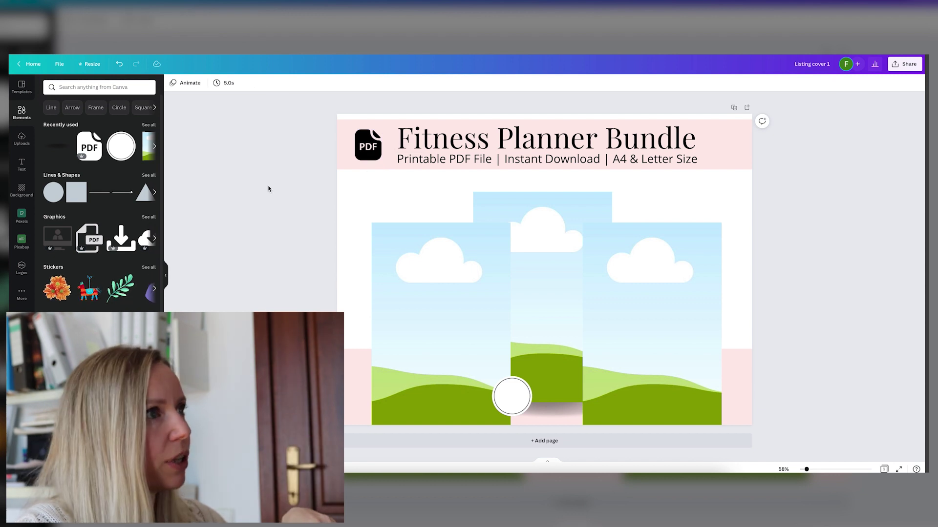
Duplicate the cover as Page 2 and resize the three sky images into side-by-side slots.
{"action": "left_click", "coordinate": [733, 108]}
{"action": "left_click", "coordinate": [458, 347]}
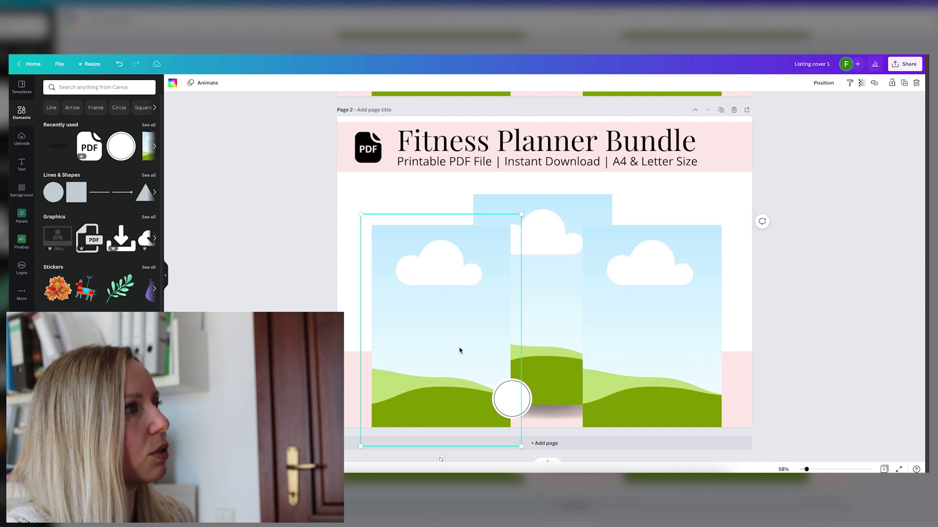
{"action": "left_click_drag", "start_coordinate": [458, 347], "coordinate": [442, 318]}
{"action": "left_click_drag", "start_coordinate": [670, 334], "coordinate": [672, 302]}
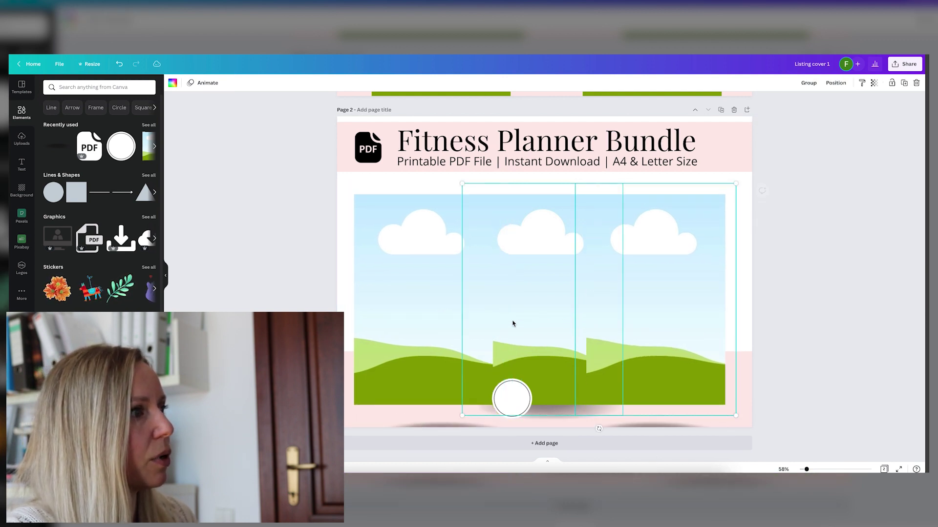
{"action": "left_click_drag", "start_coordinate": [737, 416], "coordinate": [686, 387]}
{"action": "left_click", "coordinate": [804, 386]}
{"action": "left_click_drag", "start_coordinate": [614, 304], "coordinate": [676, 301]}
{"action": "left_click_drag", "start_coordinate": [528, 299], "coordinate": [552, 297]}
{"action": "left_click", "coordinate": [791, 307]}
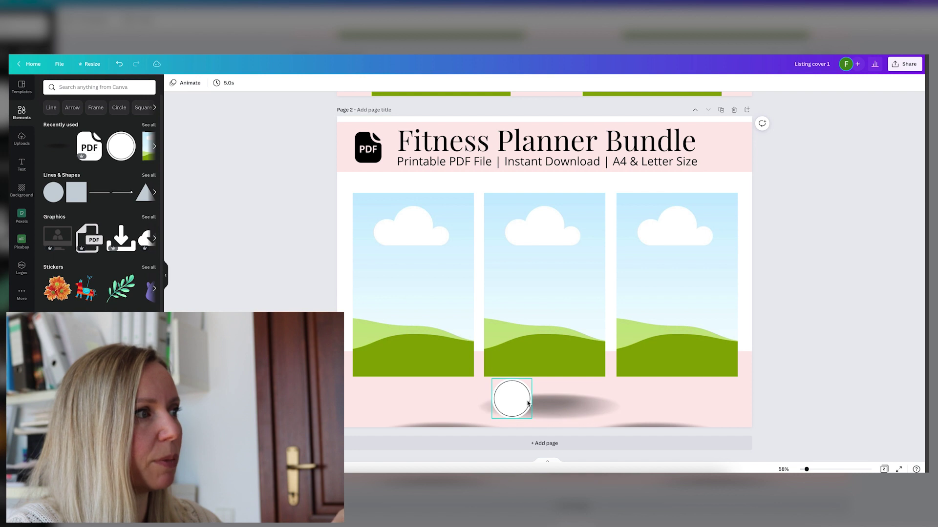
Place the white circle and a shadow beneath each of the three sky images.
{"action": "left_click_drag", "start_coordinate": [527, 404], "coordinate": [494, 366]}
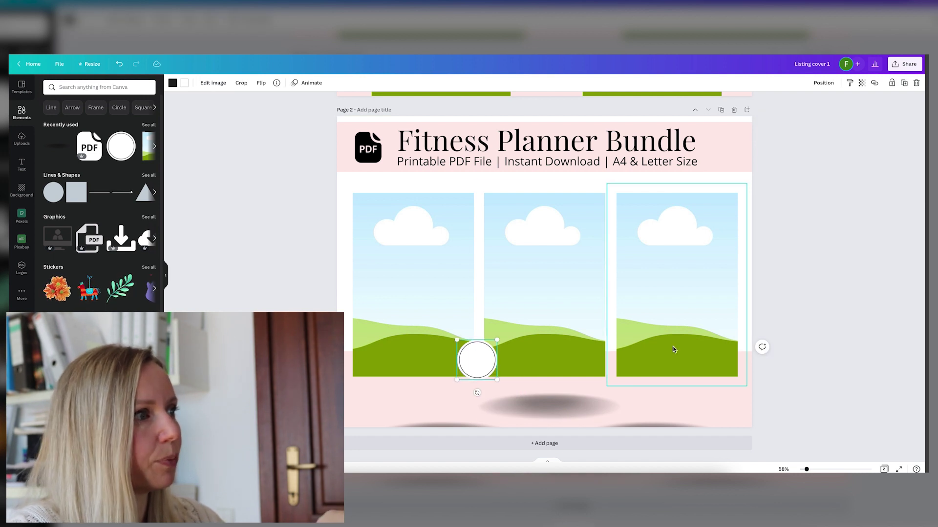
{"action": "left_click_drag", "start_coordinate": [545, 403], "coordinate": [542, 382]}
{"action": "left_click_drag", "start_coordinate": [647, 421], "coordinate": [680, 355]}
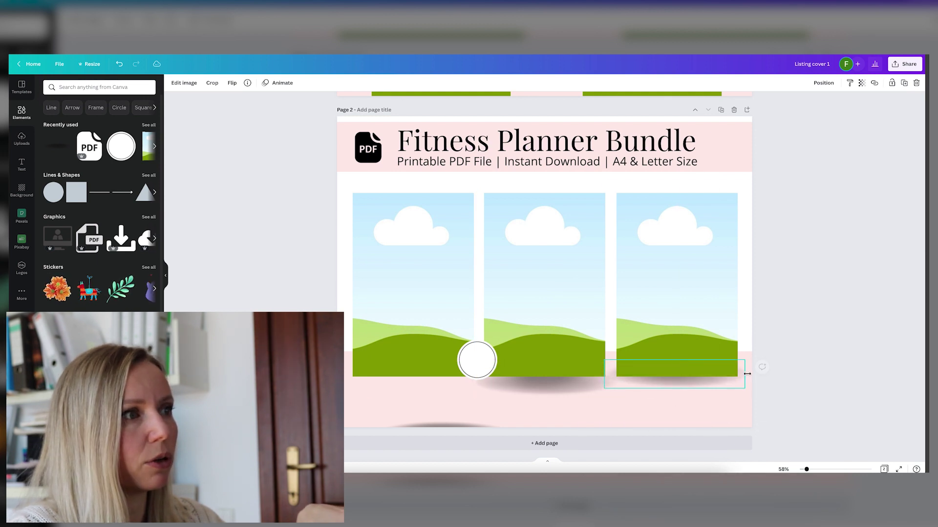
{"action": "left_click", "coordinate": [798, 396]}
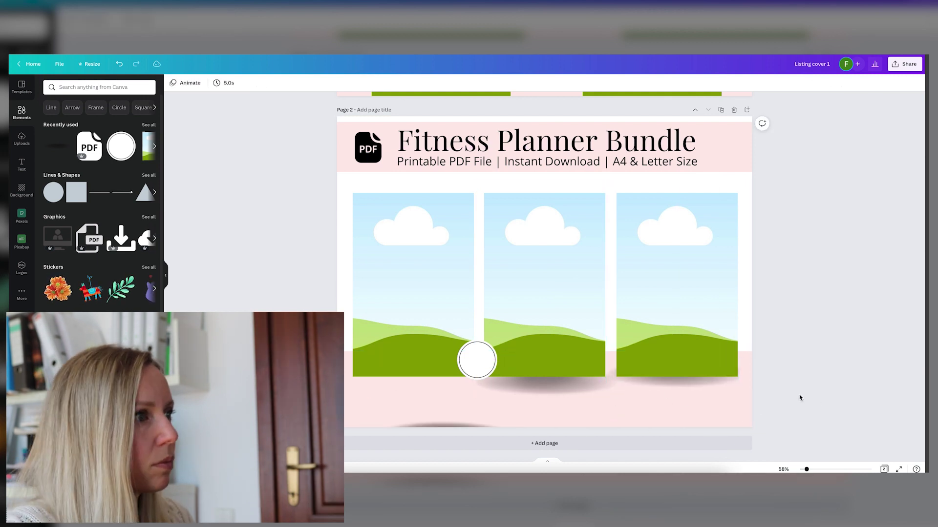
{"action": "left_click", "coordinate": [503, 386]}
{"action": "left_click_drag", "start_coordinate": [465, 423], "coordinate": [410, 385]}
{"action": "key", "text": "Escape"}
Select the images, shadows and circle together and shift them down slightly.
{"action": "left_click_drag", "start_coordinate": [557, 412], "coordinate": [429, 314]}
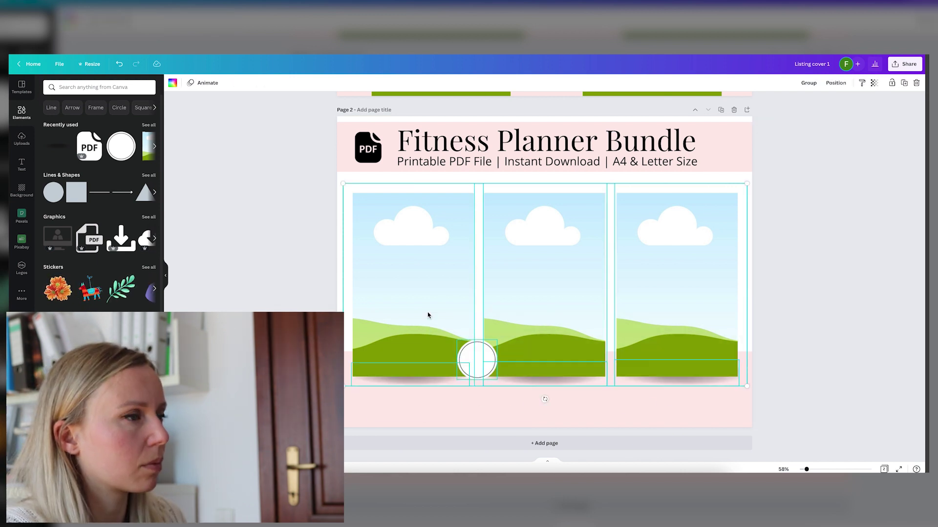
{"action": "left_click_drag", "start_coordinate": [727, 316], "coordinate": [727, 334]}
{"action": "left_click", "coordinate": [816, 326]}
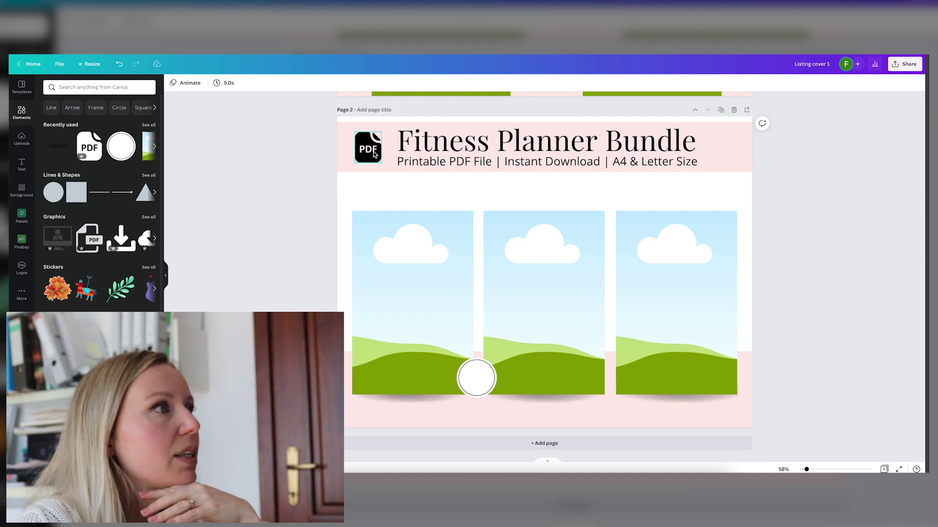
Delete the Fitness Planner Bundle title and move the pink header band down slightly.
{"action": "left_click", "coordinate": [532, 146]}
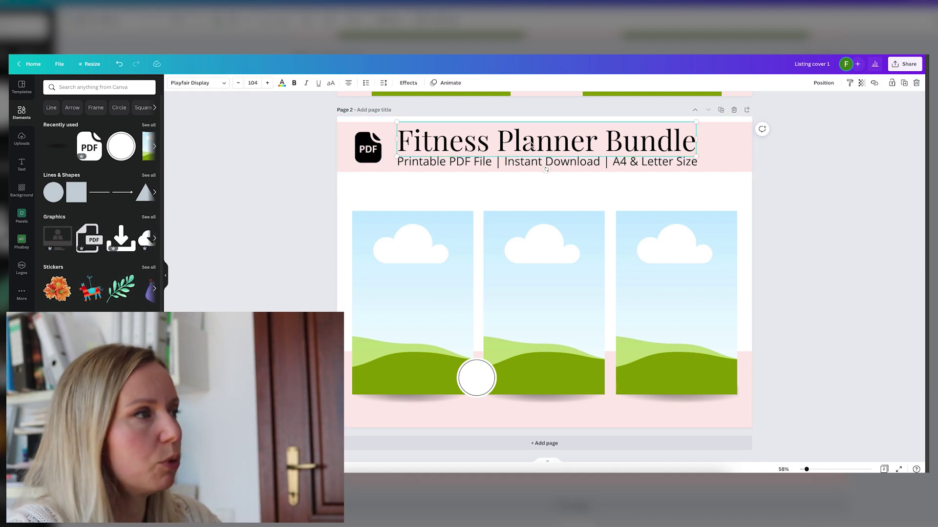
{"action": "key", "text": "Delete"}
{"action": "left_click_drag", "start_coordinate": [504, 137], "coordinate": [506, 154]}
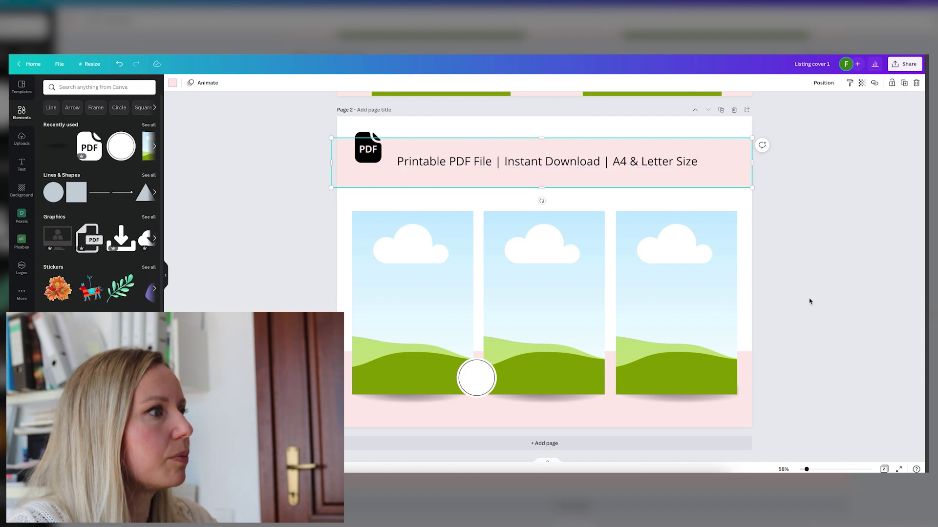
Move the grouped mockups, circle and shadows up toward the header, and raise the header slightly.
{"action": "left_click_drag", "start_coordinate": [293, 199], "coordinate": [685, 360]}
{"action": "left_click", "coordinate": [789, 219]}
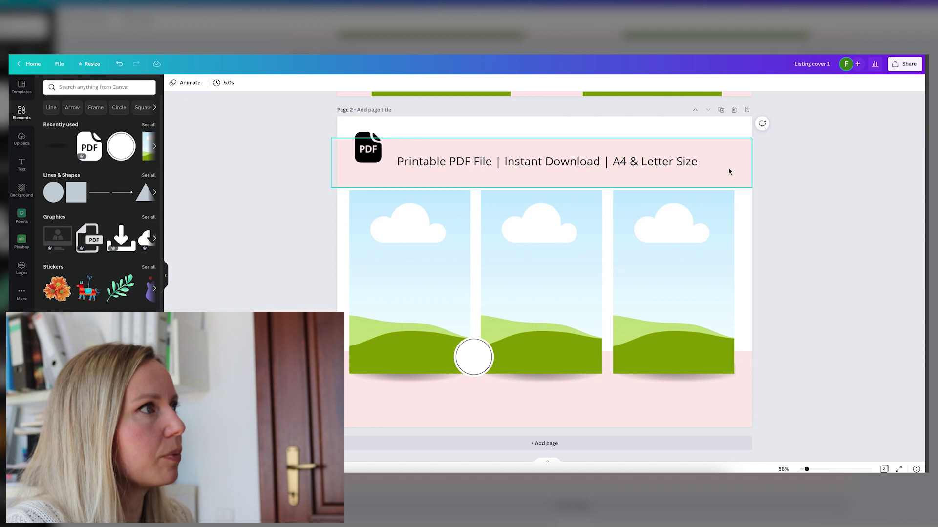
{"action": "mouse_move", "coordinate": [729, 171]}
{"action": "left_mouse_down"}
{"action": "mouse_move", "coordinate": [722, 152]}
{"action": "mouse_move", "coordinate": [722, 163]}
{"action": "left_mouse_up"}
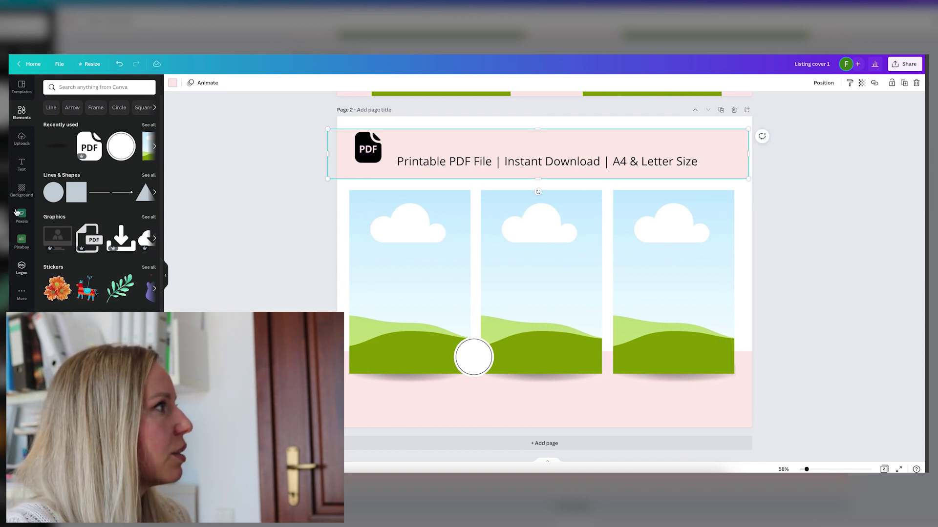
Add a tablet frame from the full Frames collection to Page 2.
{"action": "scroll", "coordinate": [82, 423], "scroll_direction": "down", "scroll_amount": 5}
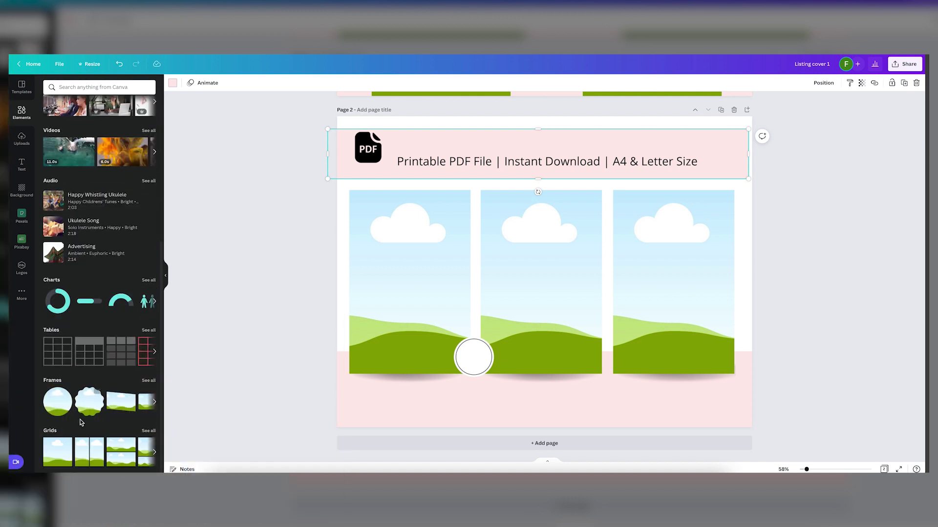
{"action": "left_click", "coordinate": [150, 381]}
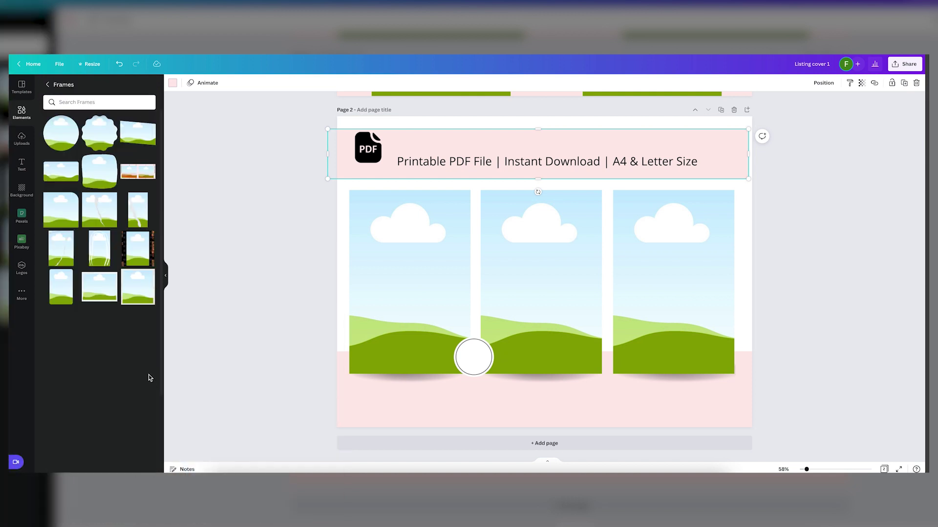
{"action": "scroll", "coordinate": [119, 320], "scroll_direction": "down", "scroll_amount": 1}
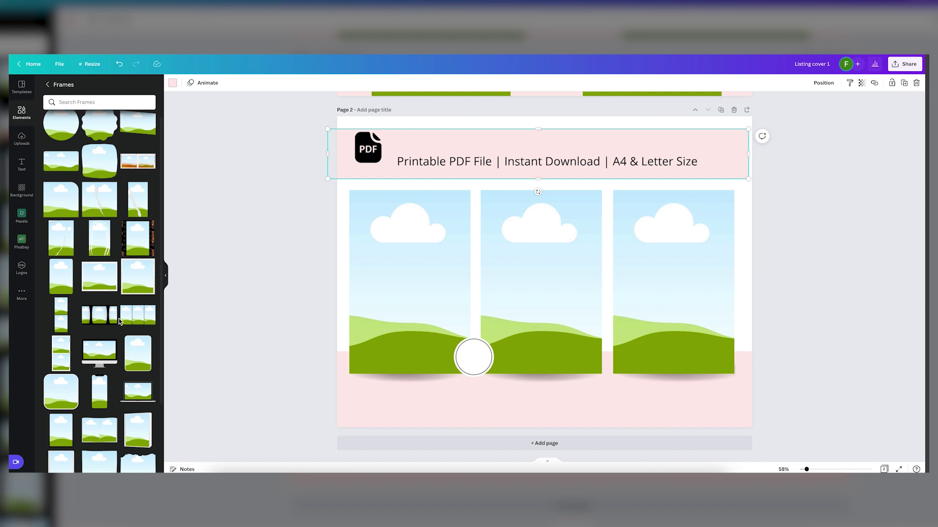
{"action": "left_click", "coordinate": [64, 435]}
Enlarge the tablet frame, tilt it slightly clockwise, and position it over the right mockups.
{"action": "left_click_drag", "start_coordinate": [535, 264], "coordinate": [588, 323]}
{"action": "left_click_drag", "start_coordinate": [659, 253], "coordinate": [679, 225]}
{"action": "left_click_drag", "start_coordinate": [612, 424], "coordinate": [602, 424]}
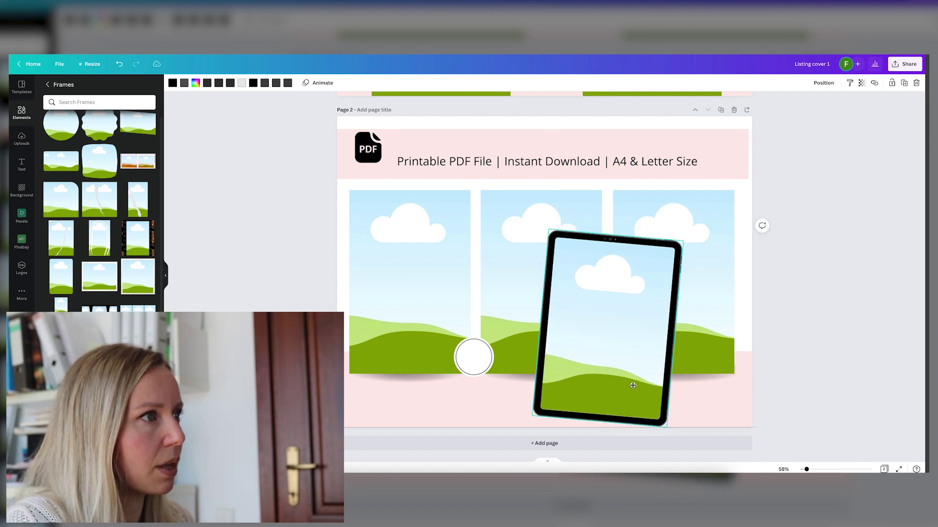
{"action": "left_click_drag", "start_coordinate": [630, 371], "coordinate": [626, 400]}
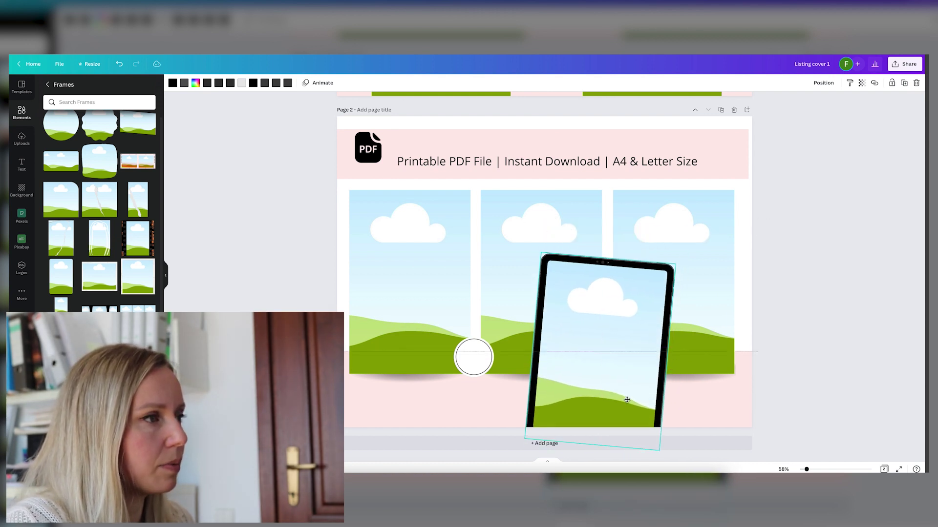
Rewrite the header subtitle to 'Use this planner printed or on a tablet'.
{"action": "left_click", "coordinate": [808, 361]}
{"action": "left_click", "coordinate": [546, 161]}
{"action": "type", "text": "Us"}
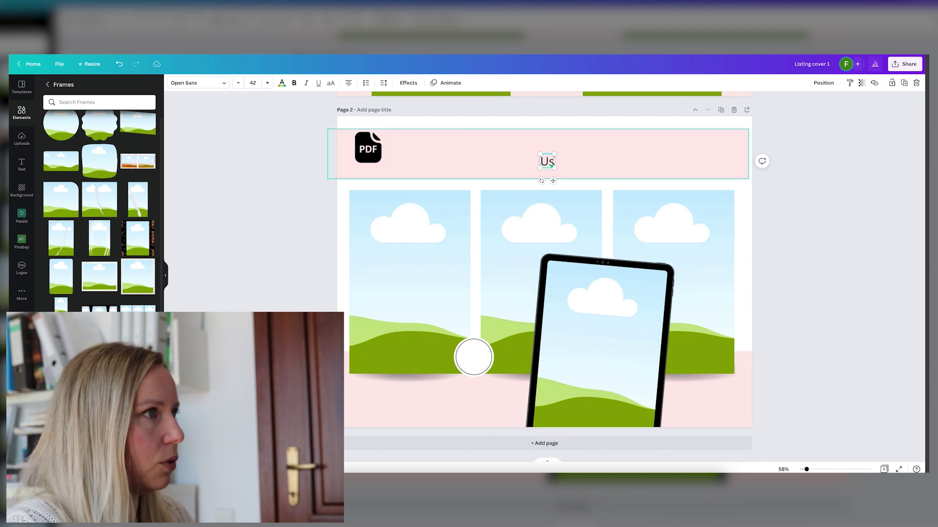
{"action": "type", "text": "e this"}
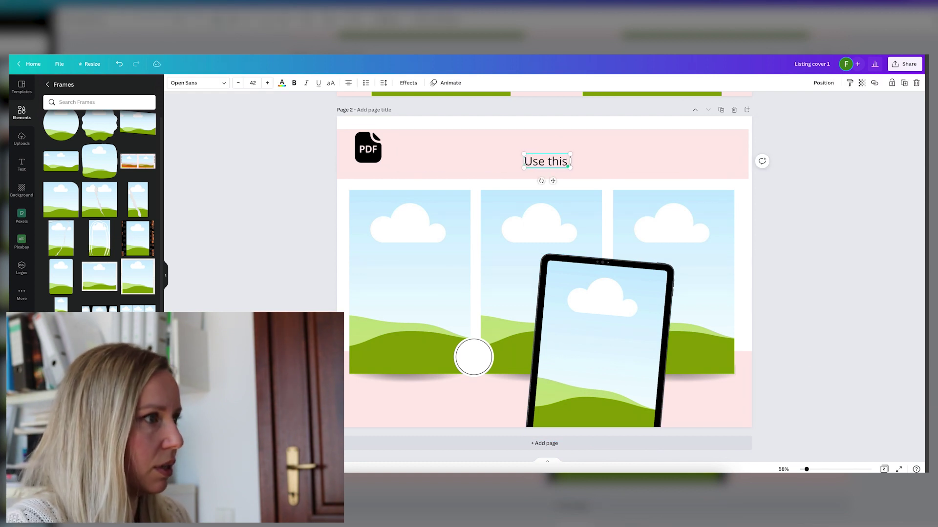
{"action": "type", "text": " planner"}
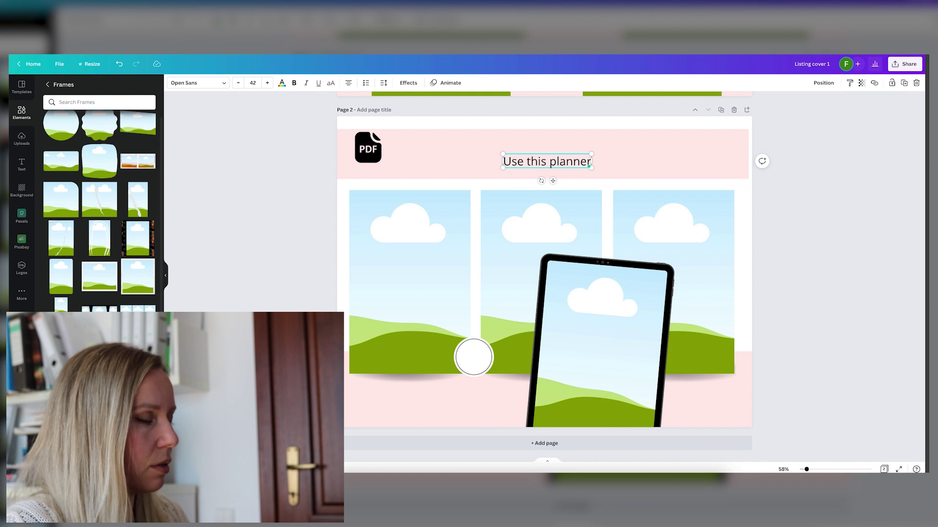
{"action": "type", "text": " on,"}
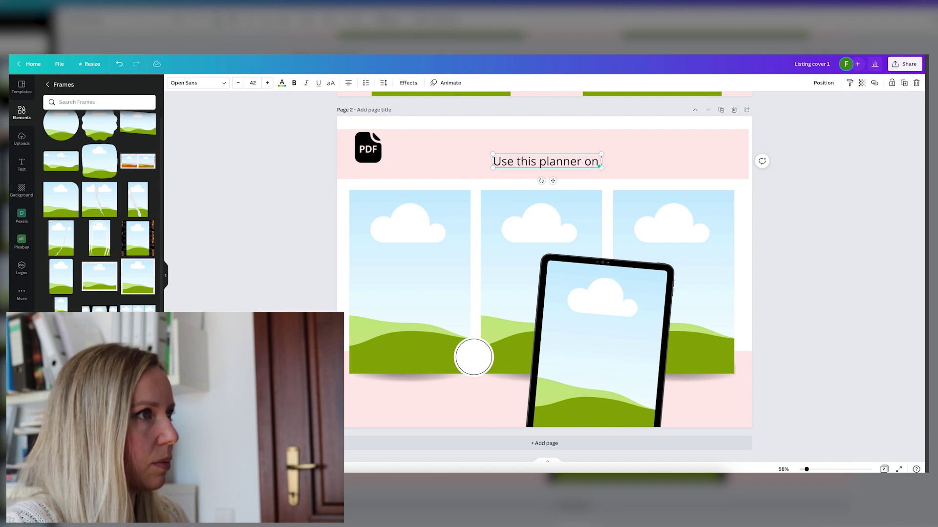
{"action": "key", "text": "BackSpace"}
{"action": "key", "text": "BackSpace"}
{"action": "type", "text": "print"}
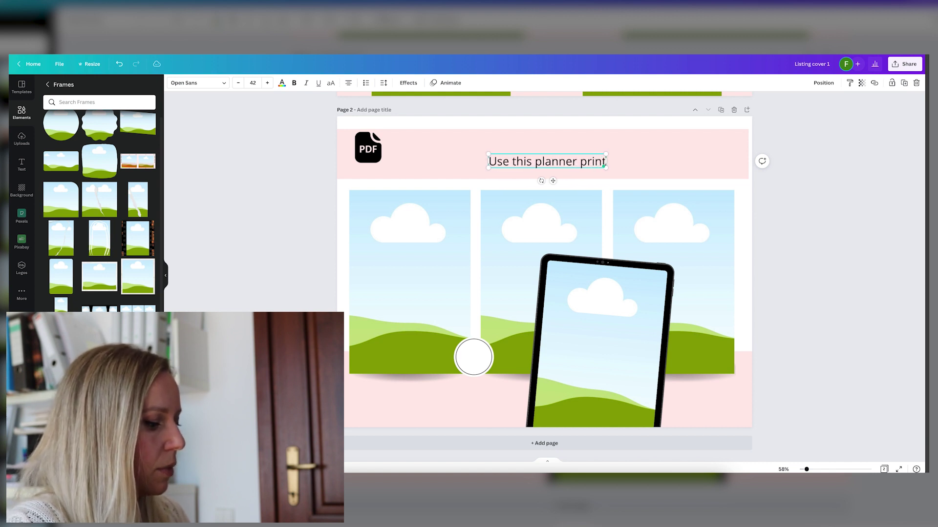
{"action": "type", "text": "ed oron"}
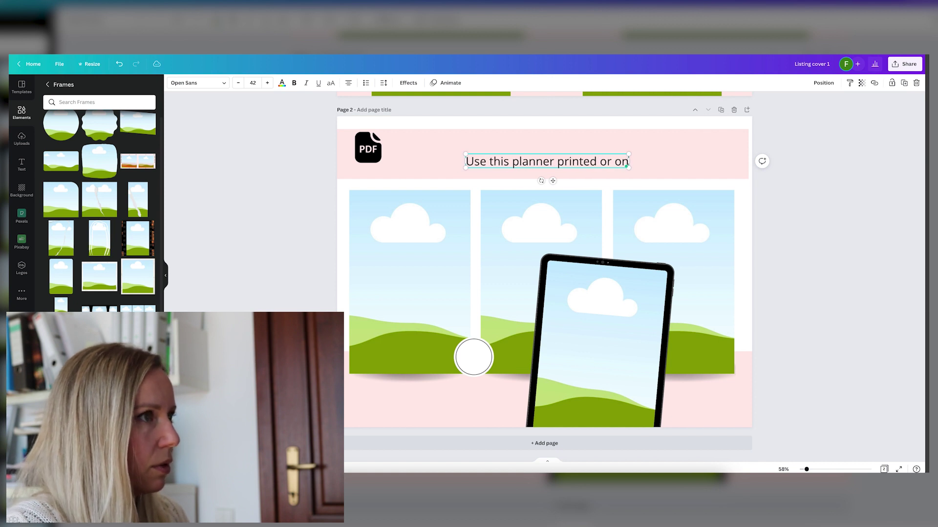
{"action": "type", "text": " a tablet"}
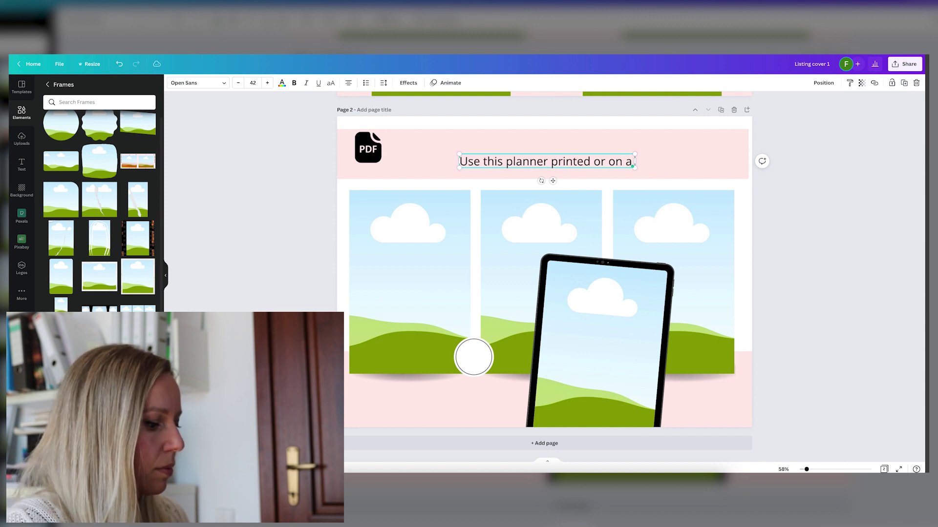
{"action": "left_click", "coordinate": [819, 236]}
Set the headline to size 56, move it up and right, and nudge the PDF icon down.
{"action": "left_click", "coordinate": [604, 164]}
{"action": "left_click", "coordinate": [252, 83]}
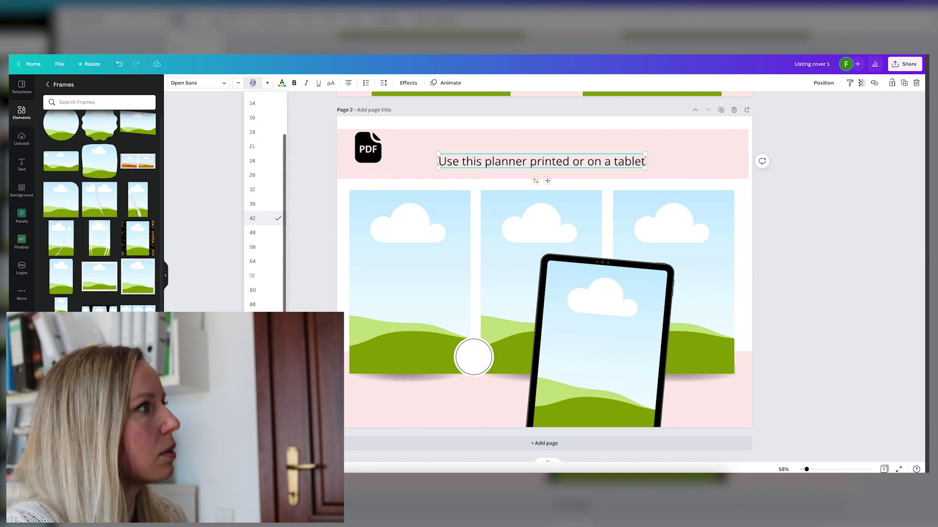
{"action": "left_click", "coordinate": [256, 247]}
{"action": "left_click", "coordinate": [255, 247]}
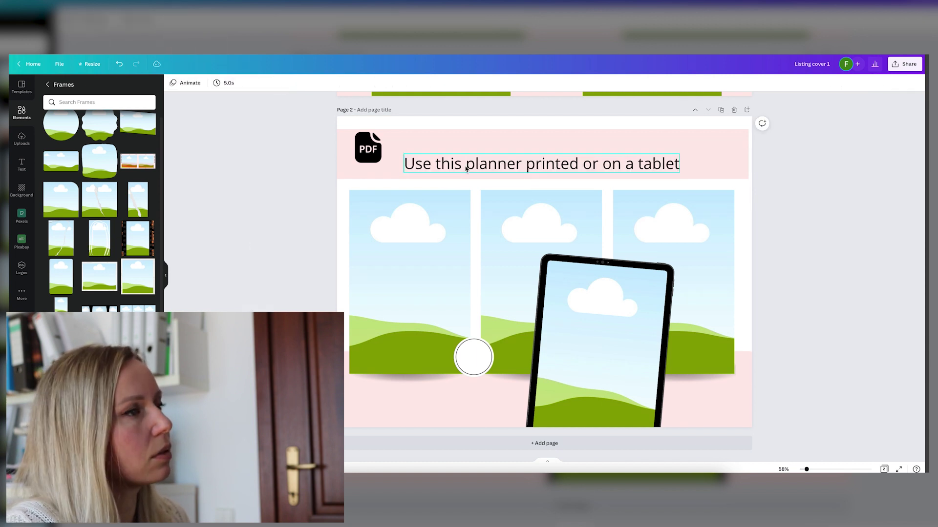
{"action": "left_click_drag", "start_coordinate": [529, 166], "coordinate": [554, 153]}
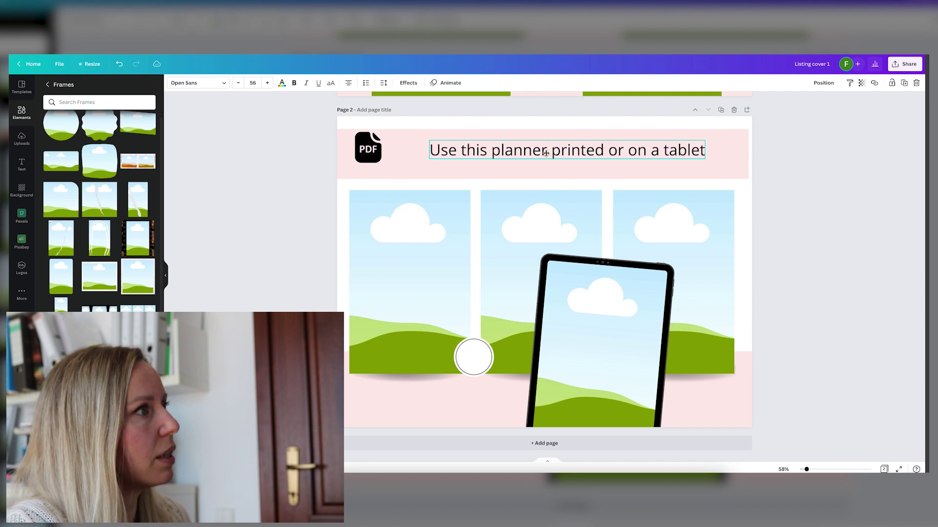
{"action": "left_click_drag", "start_coordinate": [361, 155], "coordinate": [368, 162]}
Search the Canva elements library for 'goodnotes'.
{"action": "left_click", "coordinate": [195, 120]}
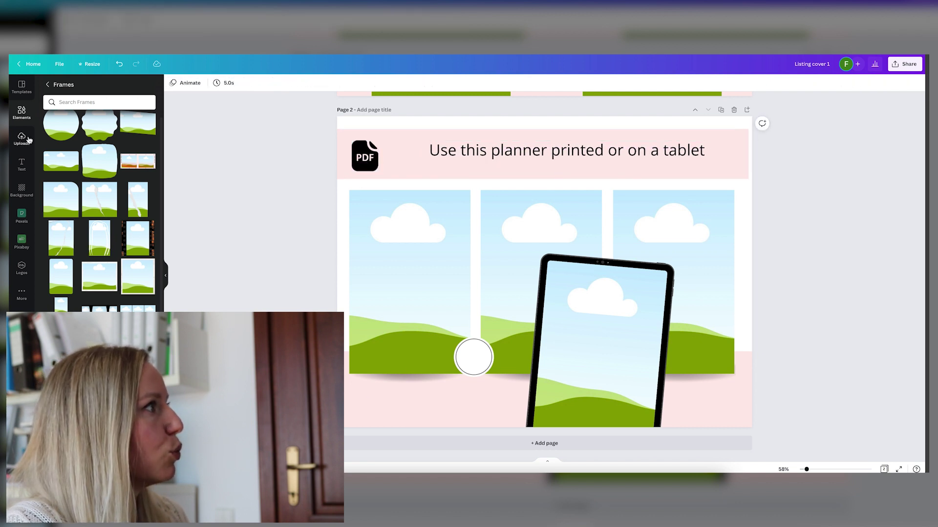
{"action": "left_click", "coordinate": [19, 113]}
{"action": "left_click", "coordinate": [88, 87]}
{"action": "type", "text": "go"}
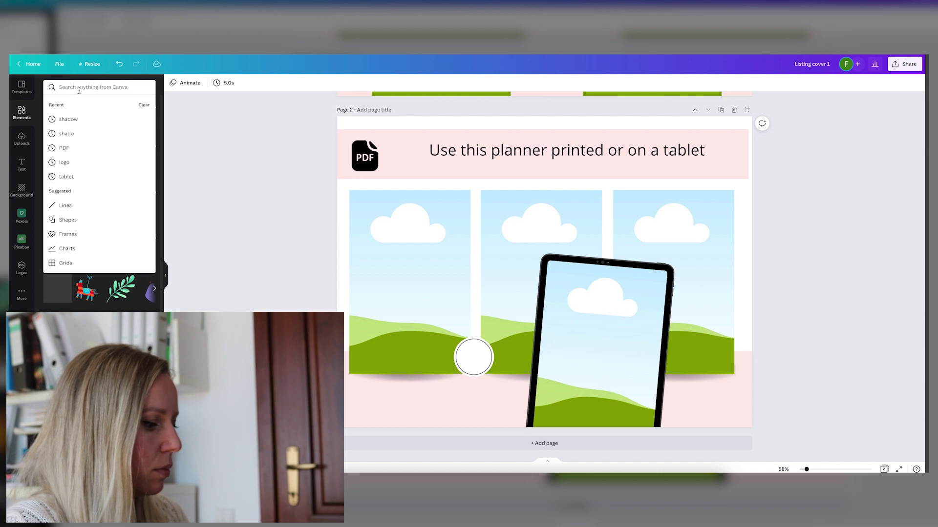
{"action": "type", "text": "odnotes"}
{"action": "key", "text": "Return"}
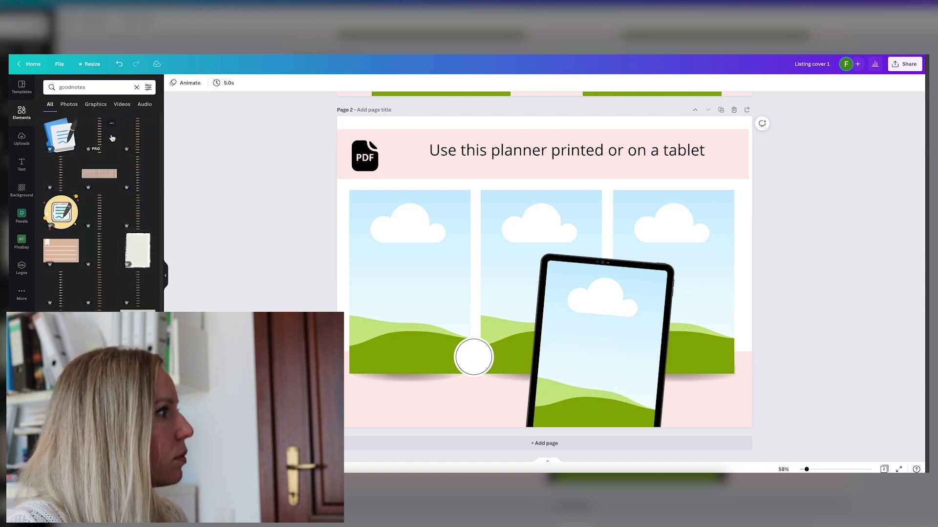
{"action": "scroll", "coordinate": [111, 138], "scroll_direction": "down", "scroll_amount": 3}
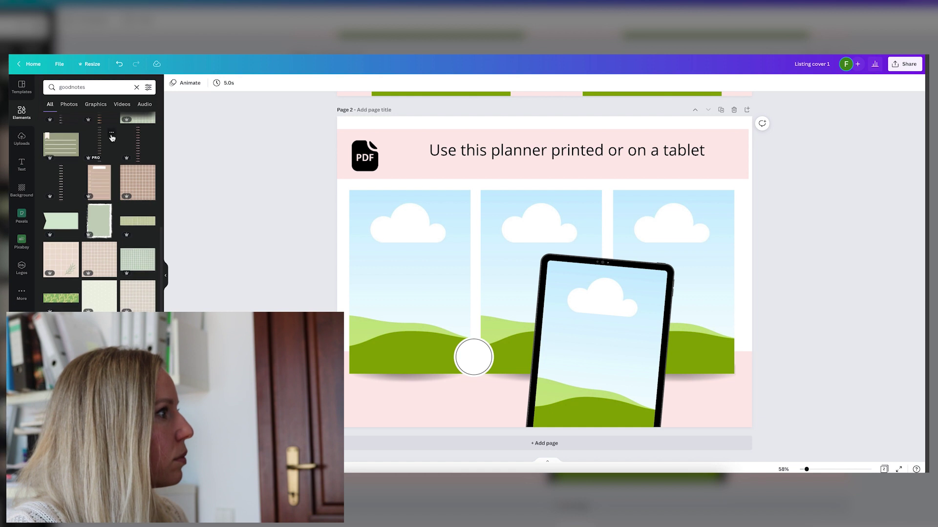
{"action": "scroll", "coordinate": [112, 138], "scroll_direction": "down", "scroll_amount": 5}
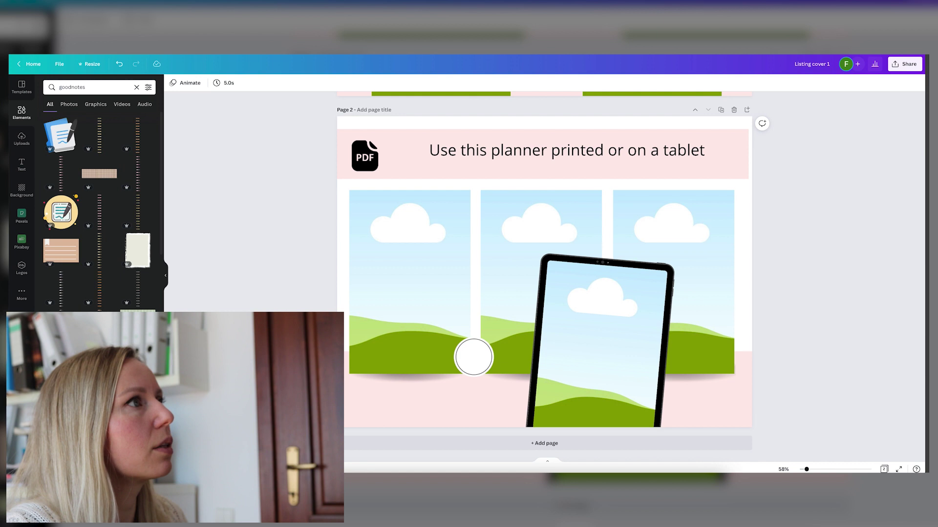
Save a GoodNotes icon image from a new browser tab and return to Canva.
{"action": "key", "text": "ctrl+t"}
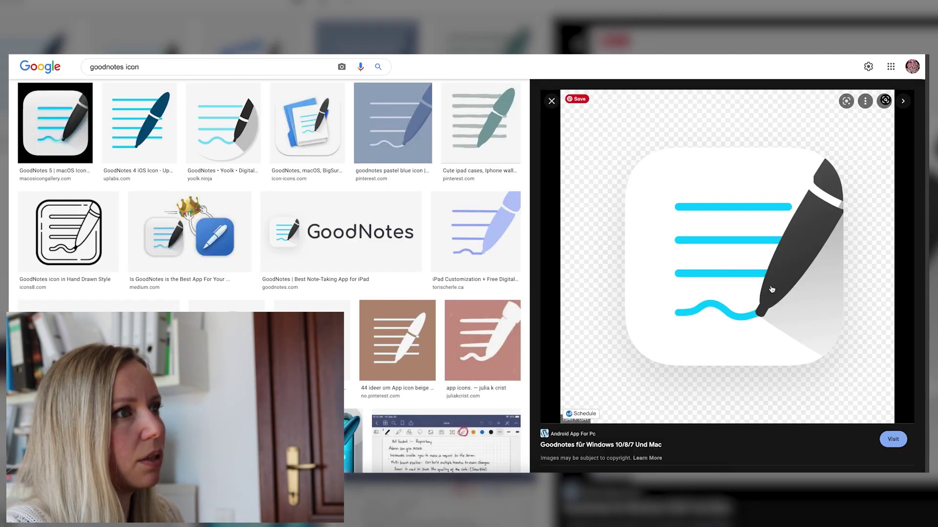
{"action": "right_click", "coordinate": [770, 288]}
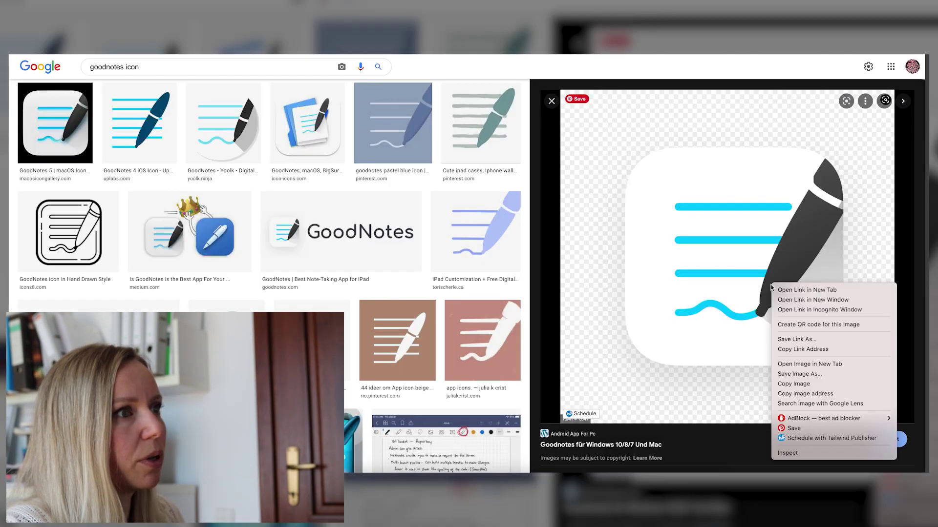
{"action": "left_click", "coordinate": [819, 375]}
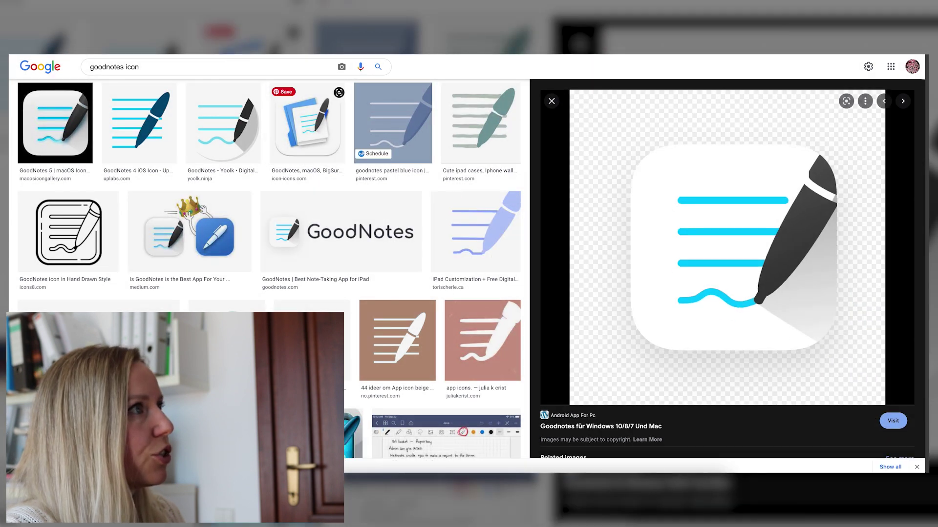
{"action": "left_click", "coordinate": [397, 57]}
Place the uploaded GoodNotes icon on Page 2, shrunk to about 237 px, beside the PDF icon.
{"action": "left_click_drag", "start_coordinate": [58, 463], "coordinate": [654, 324]}
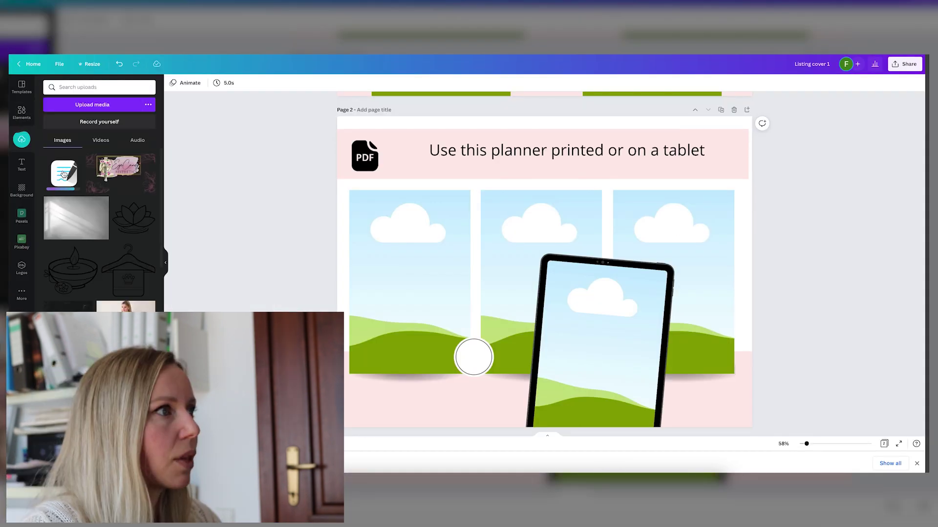
{"action": "left_click_drag", "start_coordinate": [648, 375], "coordinate": [487, 237]}
{"action": "left_click_drag", "start_coordinate": [476, 205], "coordinate": [407, 164]}
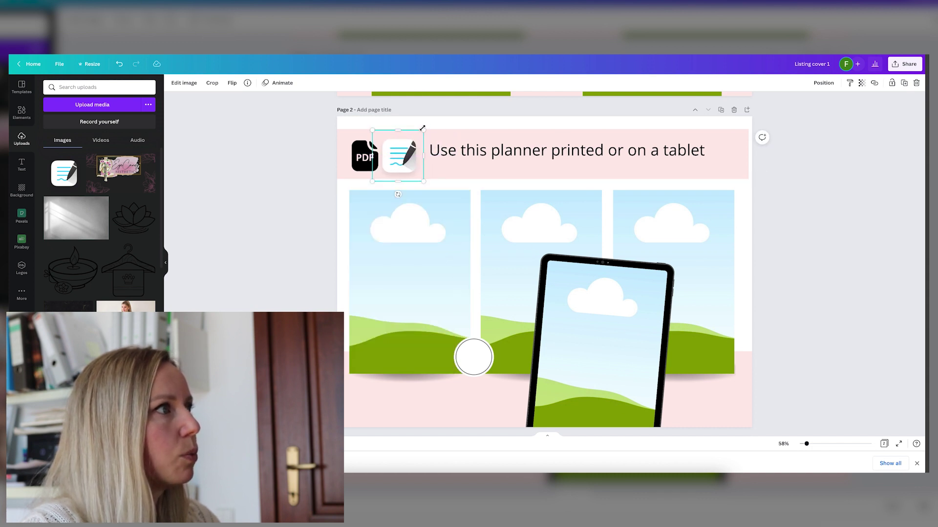
{"action": "left_click_drag", "start_coordinate": [423, 128], "coordinate": [420, 131]}
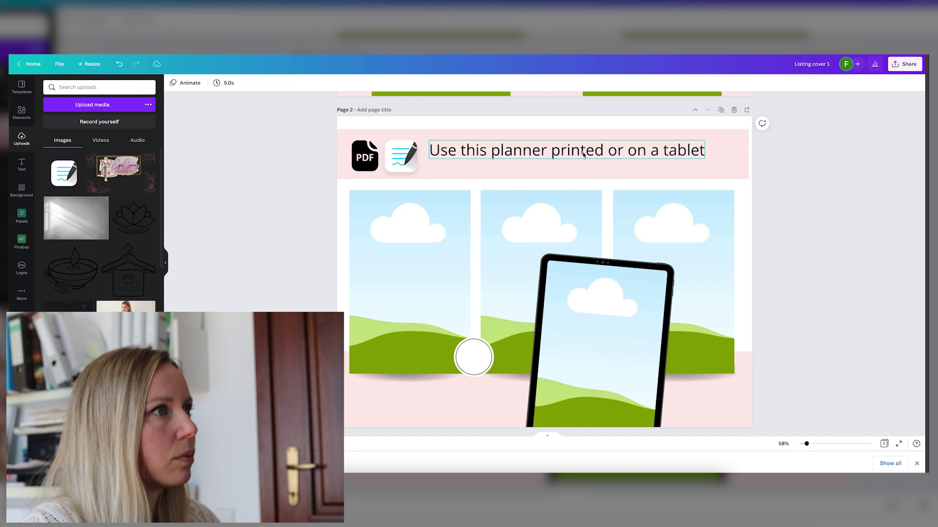
Shift the headline right so it clears the two icons.
{"action": "mouse_move", "coordinate": [590, 152]}
{"action": "left_mouse_down"}
{"action": "mouse_move", "coordinate": [605, 156]}
{"action": "mouse_move", "coordinate": [595, 158]}
{"action": "left_mouse_up"}
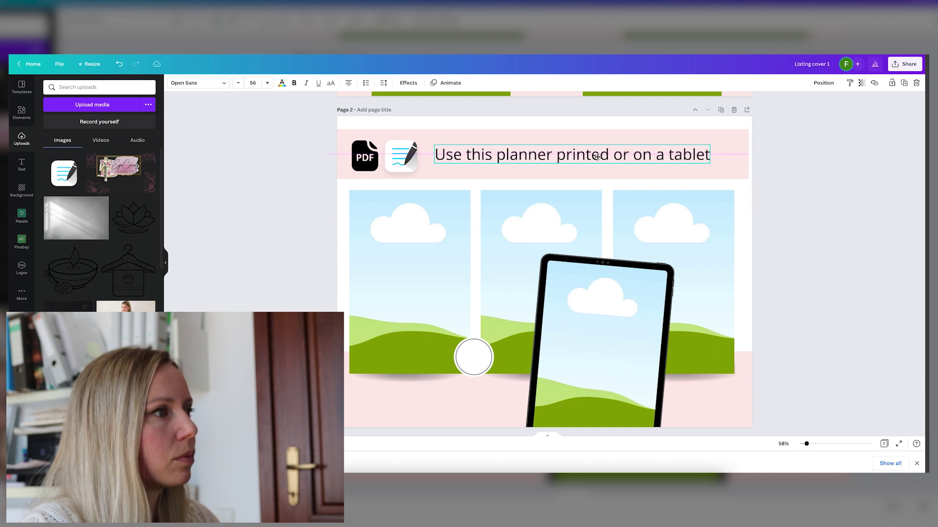
{"action": "left_click", "coordinate": [837, 272]}
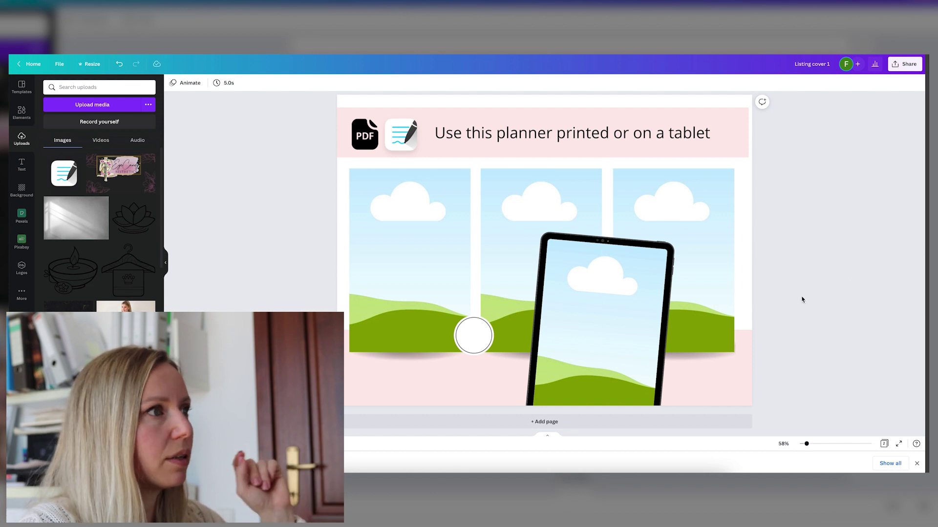
{"action": "scroll", "coordinate": [802, 299], "scroll_direction": "down", "scroll_amount": 1}
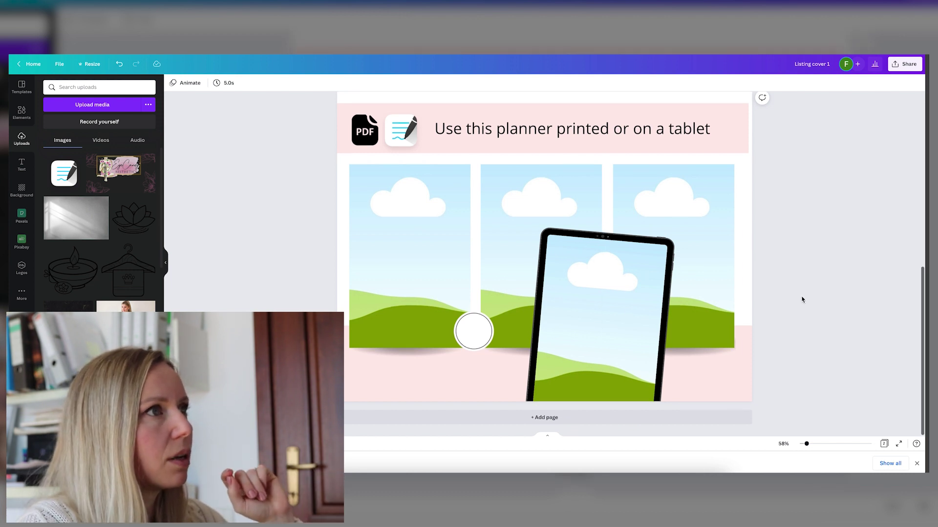
{"action": "scroll", "coordinate": [774, 159], "scroll_direction": "up", "scroll_amount": 2}
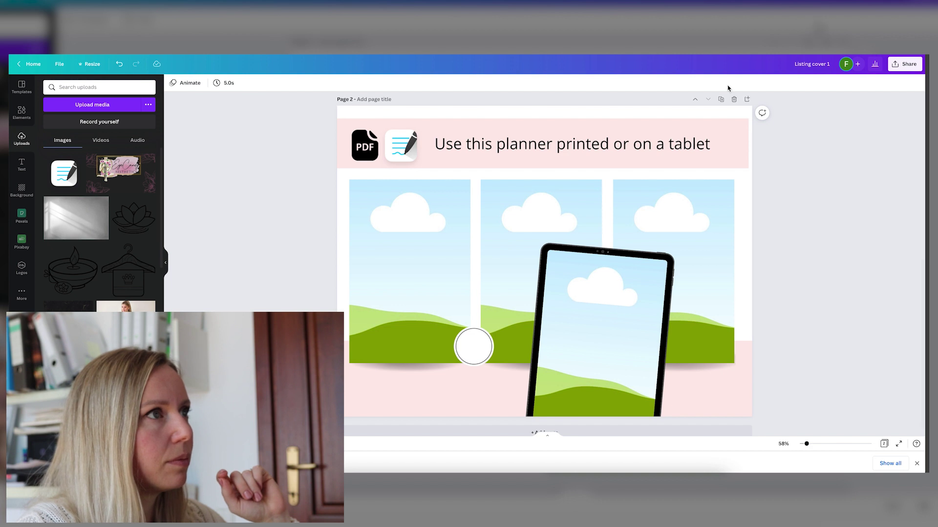
Duplicate Page 2 as Page 3 and set its headline in Playfair Display.
{"action": "left_click", "coordinate": [720, 99]}
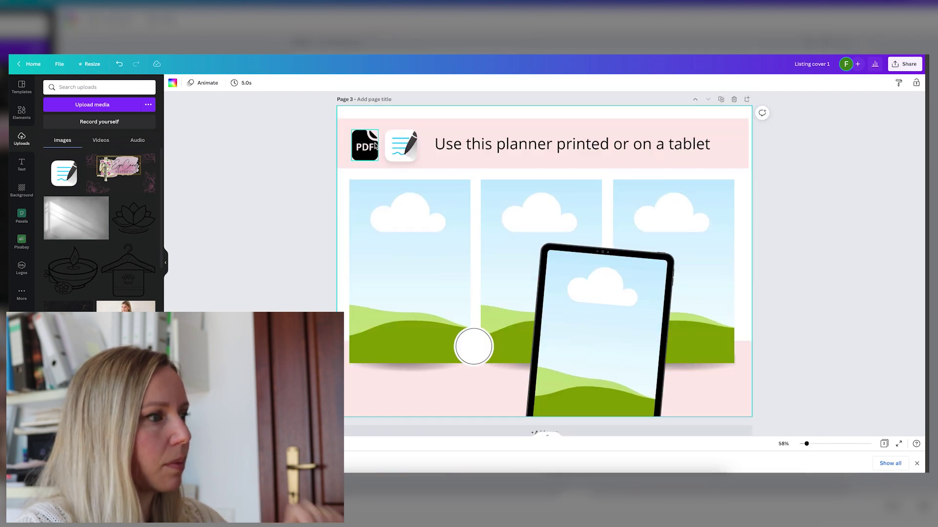
{"action": "left_click", "coordinate": [407, 154]}
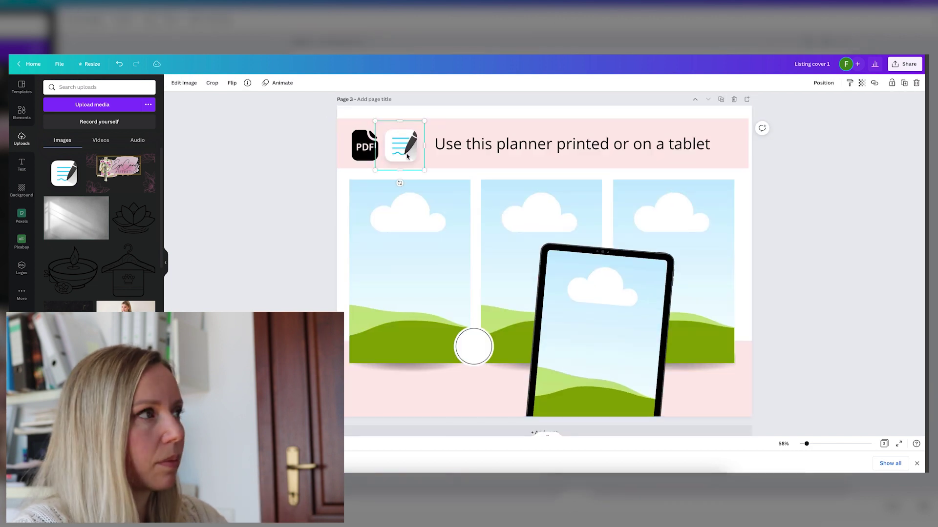
{"action": "left_click", "coordinate": [525, 152]}
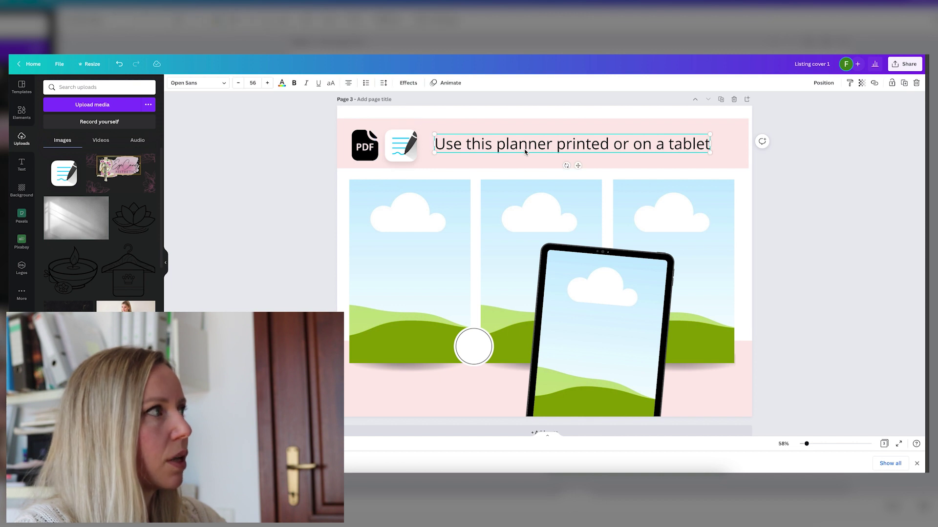
{"action": "left_click", "coordinate": [193, 82]}
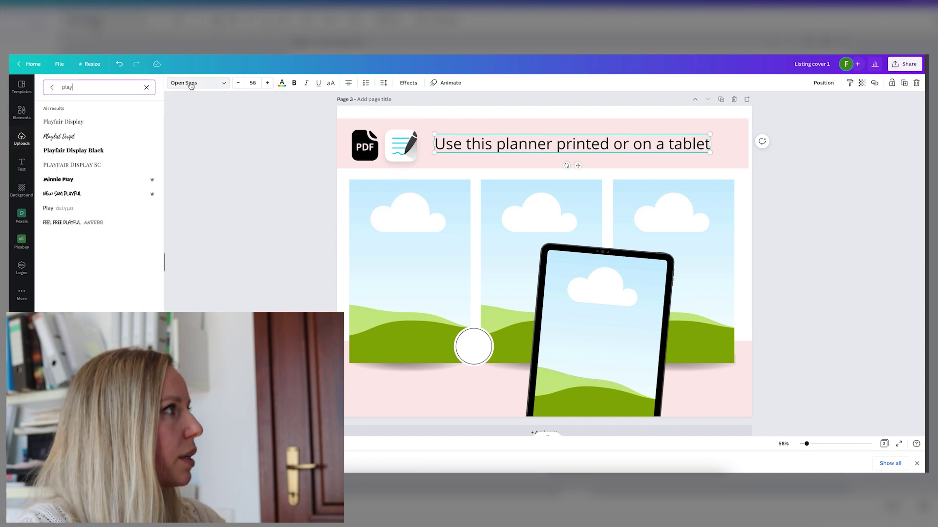
{"action": "left_click", "coordinate": [63, 122]}
Retype the headline as 'Workout Planner Page' in uppercase and enlarge it to 75.8.
{"action": "triple_click", "coordinate": [515, 143]}
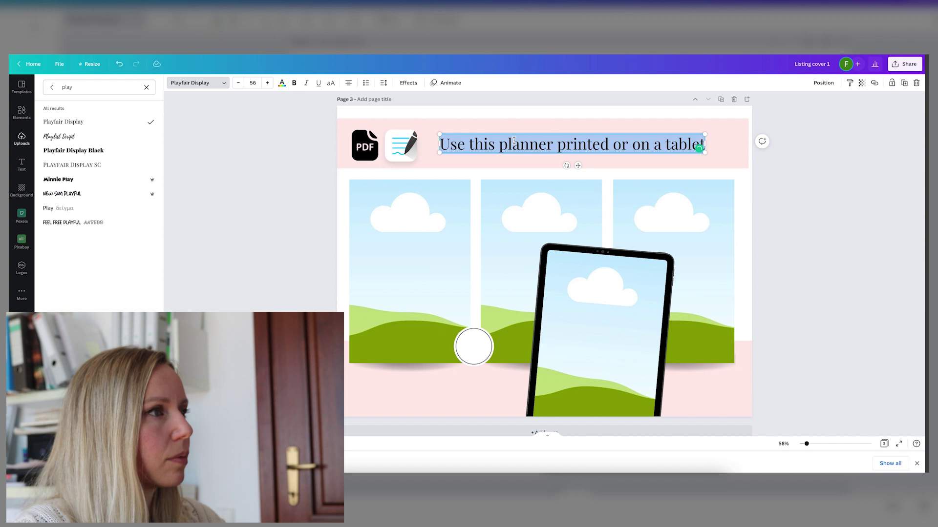
{"action": "type", "text": "F"}
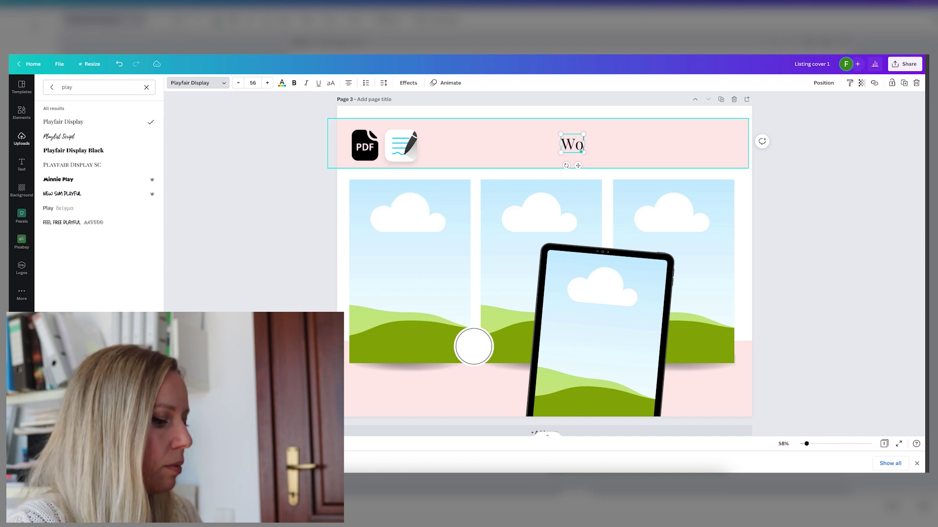
{"action": "type", "text": "anner"}
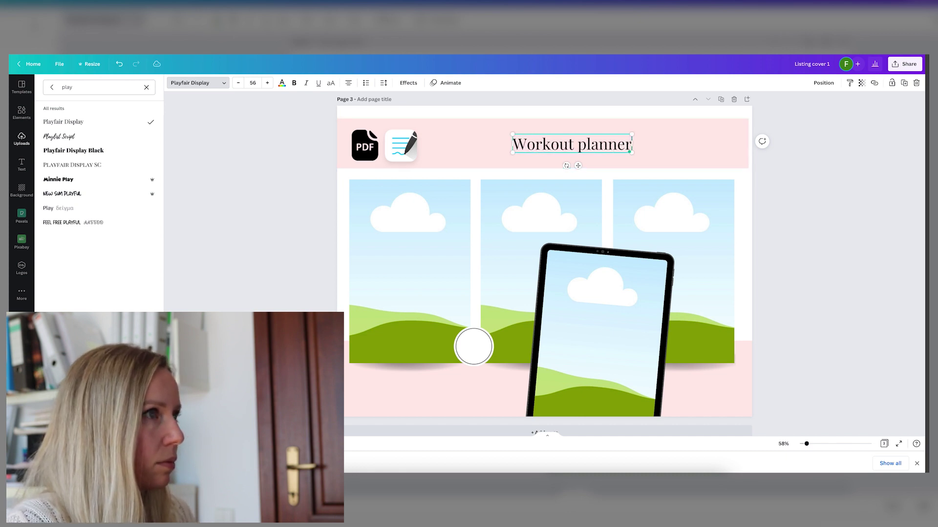
{"action": "type", "text": "page"}
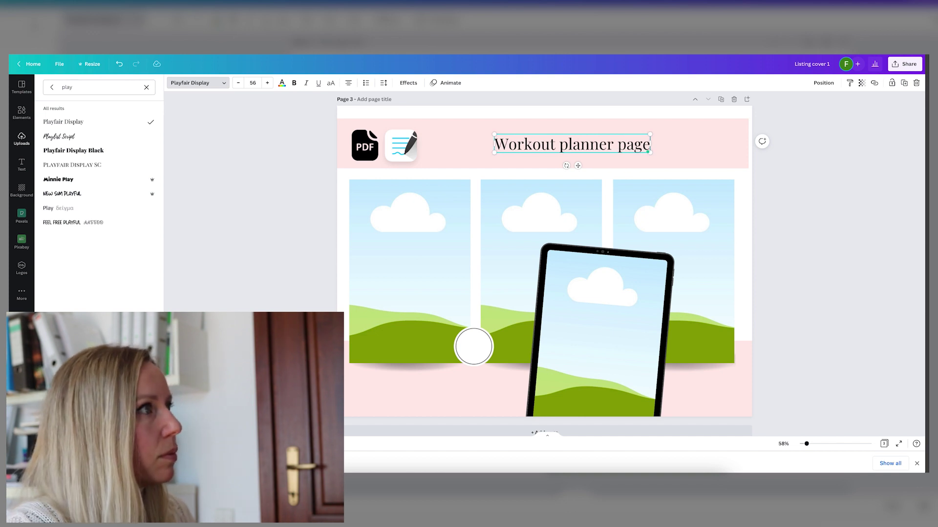
{"action": "left_click", "coordinate": [330, 83]}
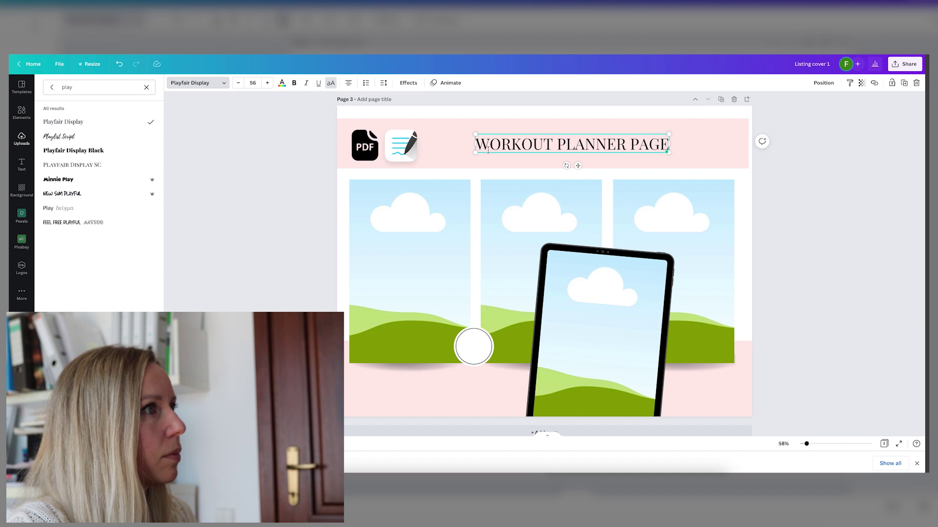
{"action": "left_click_drag", "start_coordinate": [449, 165], "coordinate": [407, 182]}
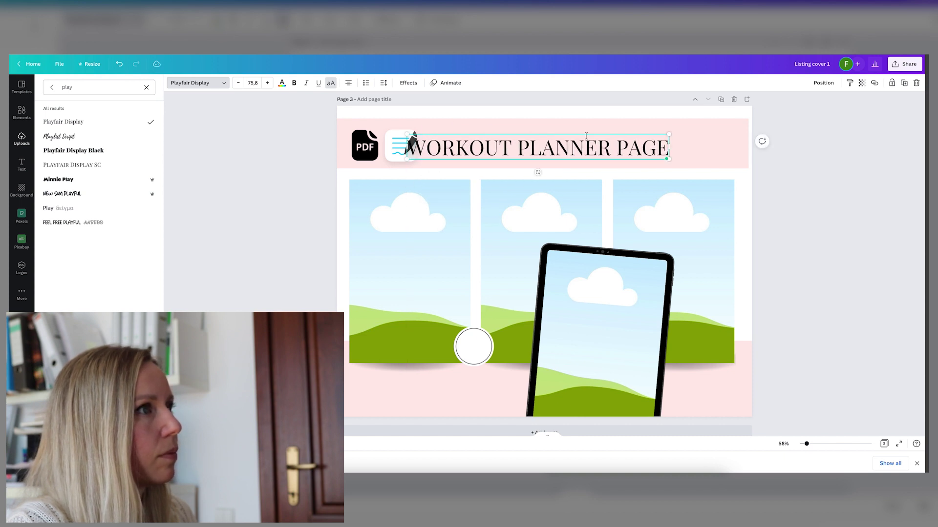
Delete the right and middle photo frames along with their shadows.
{"action": "left_click", "coordinate": [752, 183]}
{"action": "left_click", "coordinate": [723, 243]}
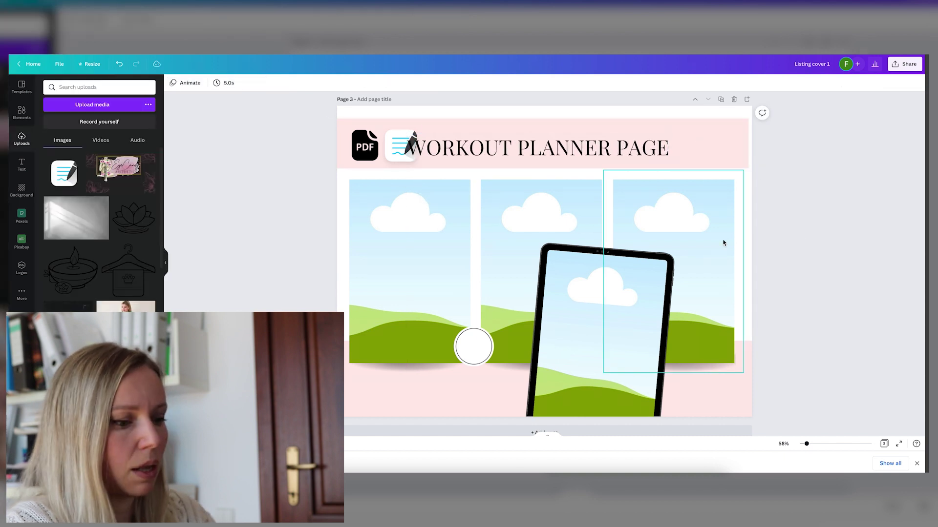
{"action": "key", "text": "Delete"}
{"action": "left_click", "coordinate": [712, 354]}
{"action": "key", "text": "Delete"}
{"action": "left_click", "coordinate": [542, 226]}
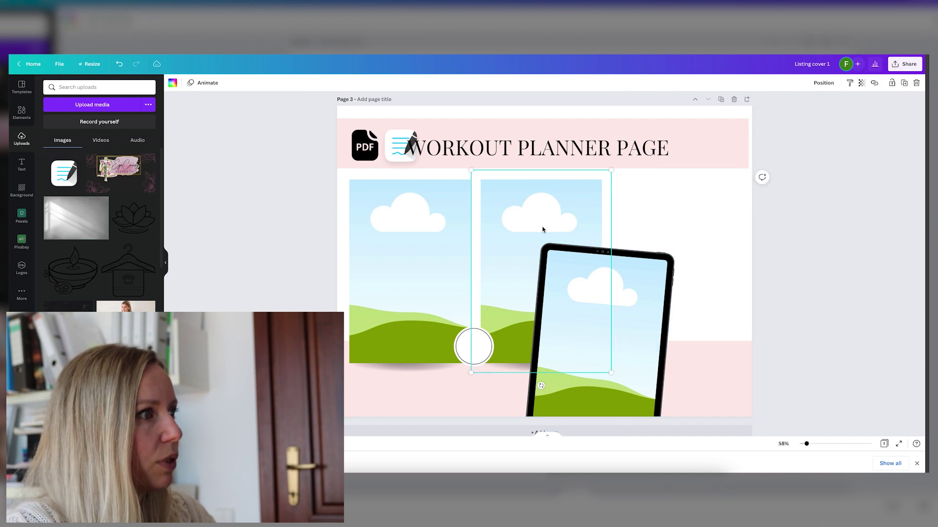
{"action": "key", "text": "Delete"}
{"action": "left_click", "coordinate": [506, 364]}
{"action": "key", "text": "Delete"}
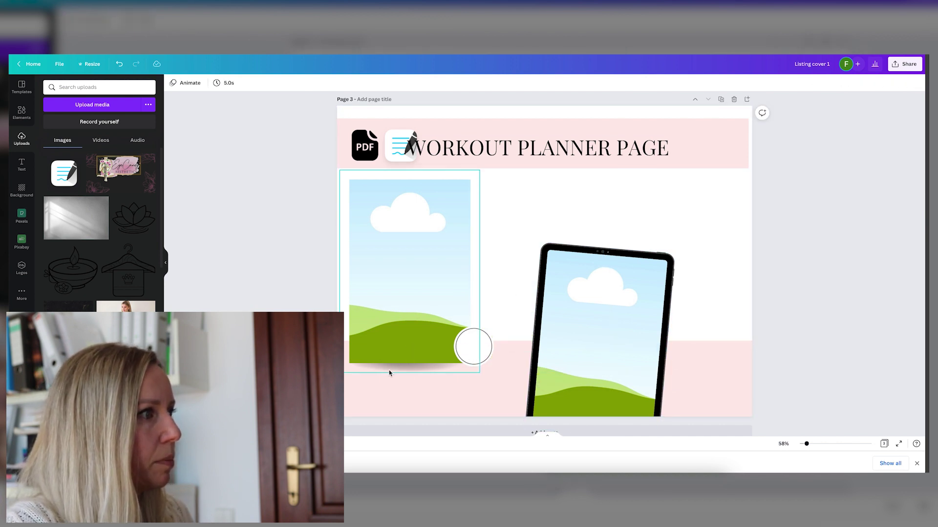
Rotate the tablet upright to 0° and bring the left photo frame forward over it.
{"action": "left_click_drag", "start_coordinate": [397, 391], "coordinate": [423, 377]}
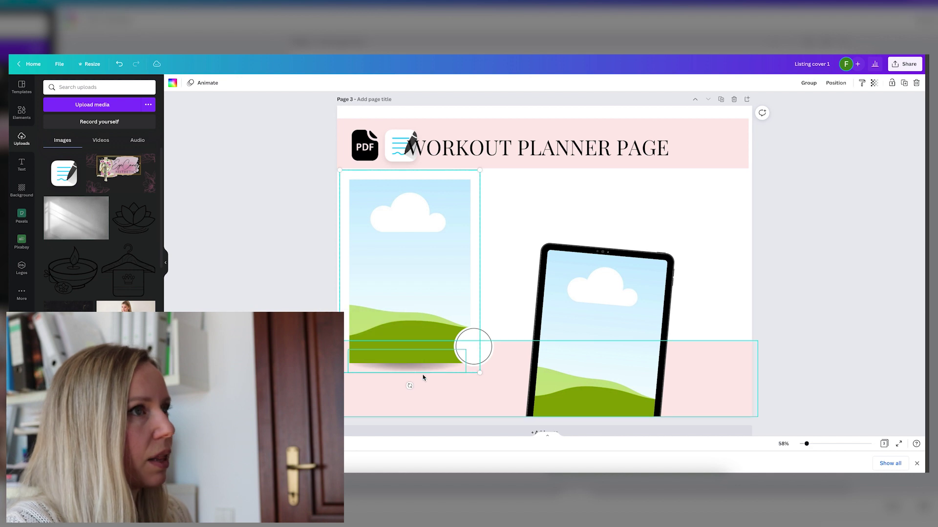
{"action": "left_click", "coordinate": [809, 83]}
{"action": "left_click", "coordinate": [840, 226]}
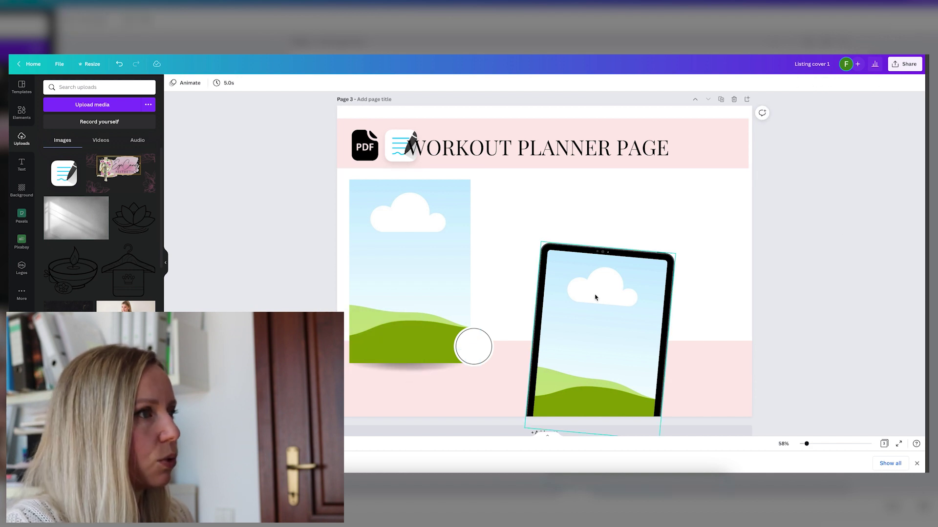
{"action": "left_click_drag", "start_coordinate": [596, 295], "coordinate": [561, 251]}
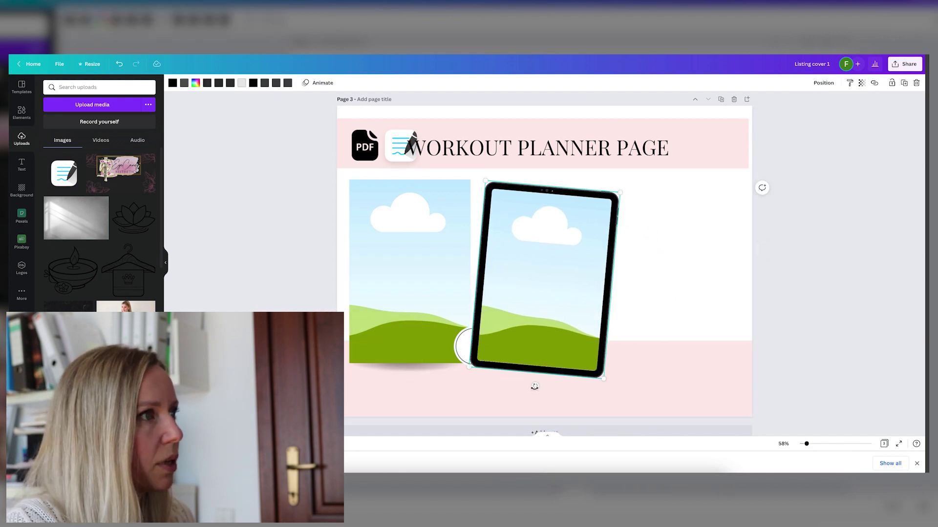
{"action": "left_click_drag", "start_coordinate": [533, 387], "coordinate": [542, 388]}
{"action": "left_click_drag", "start_coordinate": [404, 303], "coordinate": [639, 326]}
{"action": "left_click", "coordinate": [822, 84]}
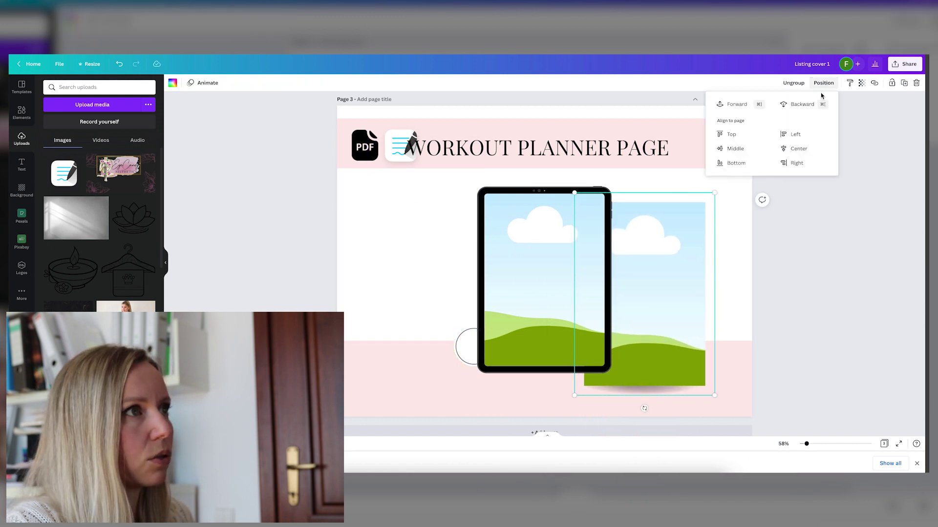
{"action": "left_click", "coordinate": [760, 105]}
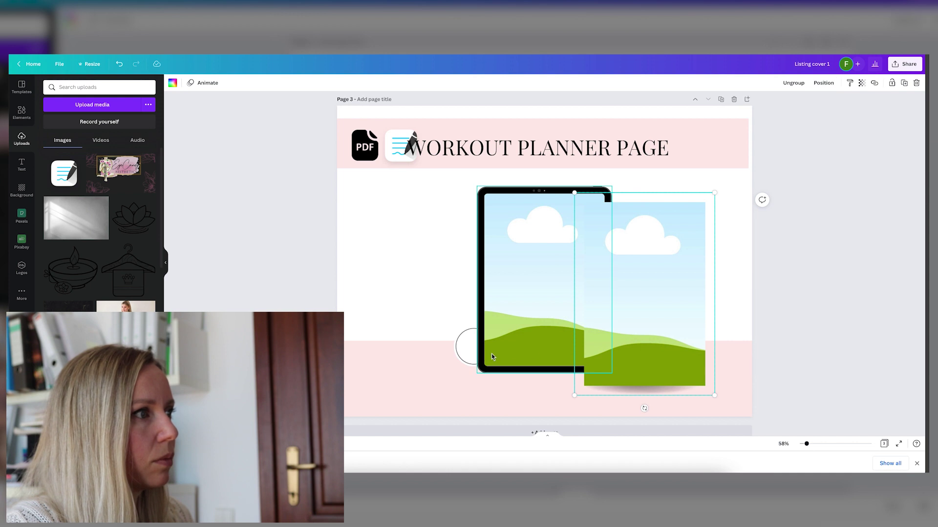
Move the circle beside the PDF icon, rearrange and shrink the frame, then select tablet and frame together.
{"action": "left_click_drag", "start_coordinate": [467, 352], "coordinate": [352, 164]}
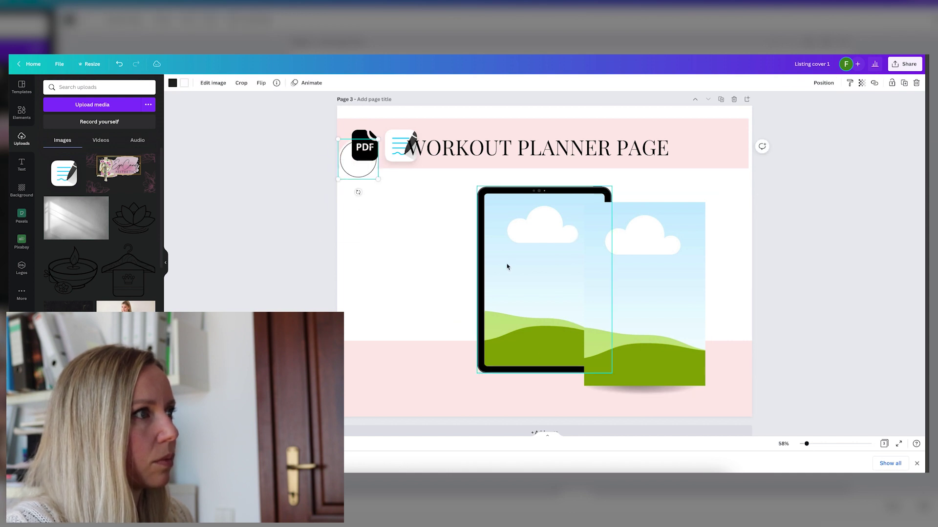
{"action": "left_click_drag", "start_coordinate": [534, 297], "coordinate": [494, 297]}
{"action": "left_click_drag", "start_coordinate": [619, 299], "coordinate": [537, 313]}
{"action": "left_click_drag", "start_coordinate": [630, 406], "coordinate": [679, 440]}
{"action": "left_click", "coordinate": [455, 297]}
{"action": "left_click", "coordinate": [554, 299], "text": "shift"}
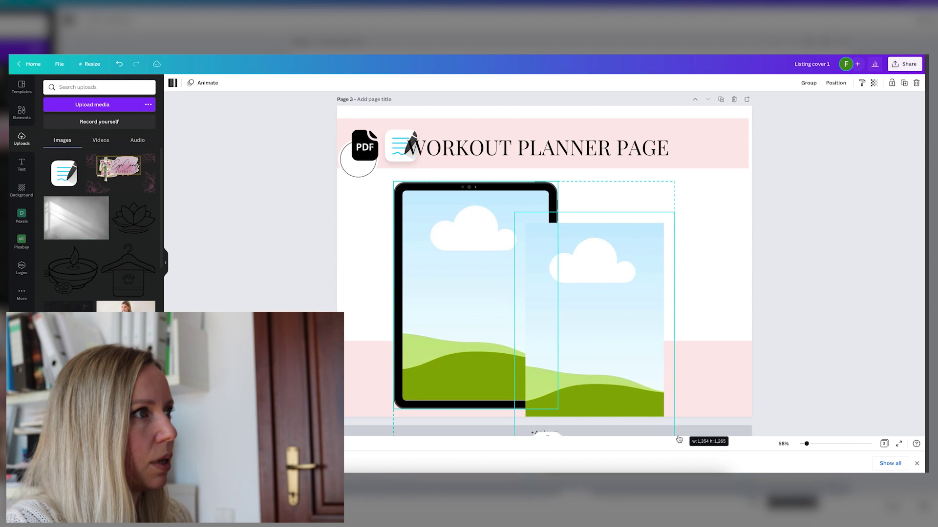
Tilt the photo frame about 5° clockwise and move it up and right.
{"action": "left_click", "coordinate": [824, 325]}
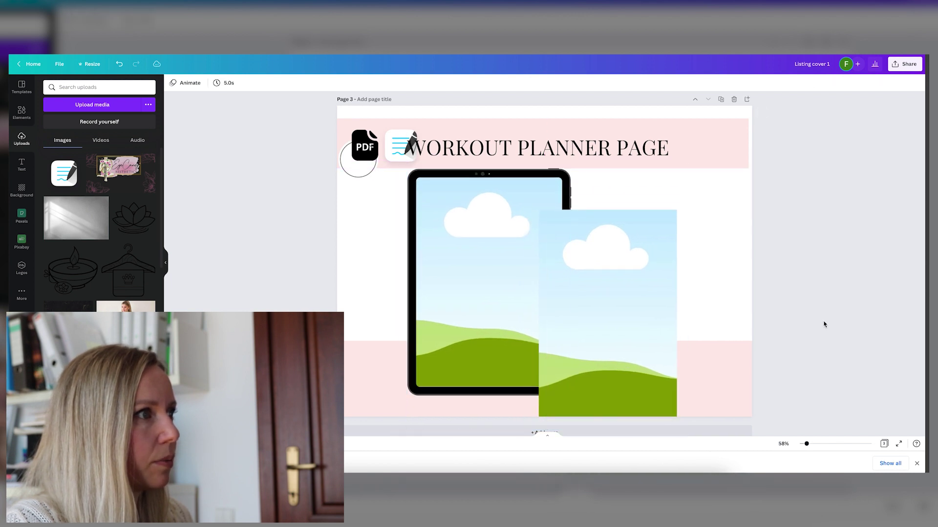
{"action": "left_click_drag", "start_coordinate": [470, 314], "coordinate": [471, 320]}
{"action": "left_click", "coordinate": [672, 325]}
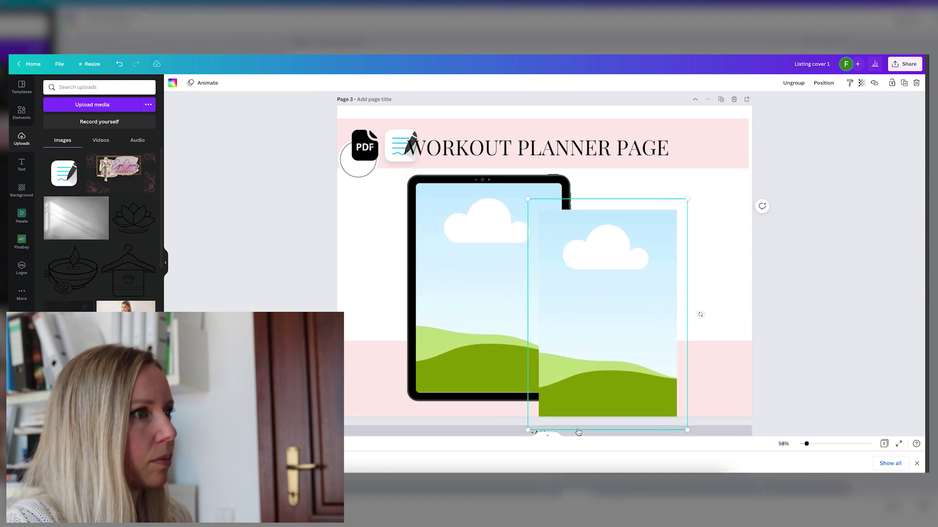
{"action": "left_click_drag", "start_coordinate": [700, 316], "coordinate": [701, 322]}
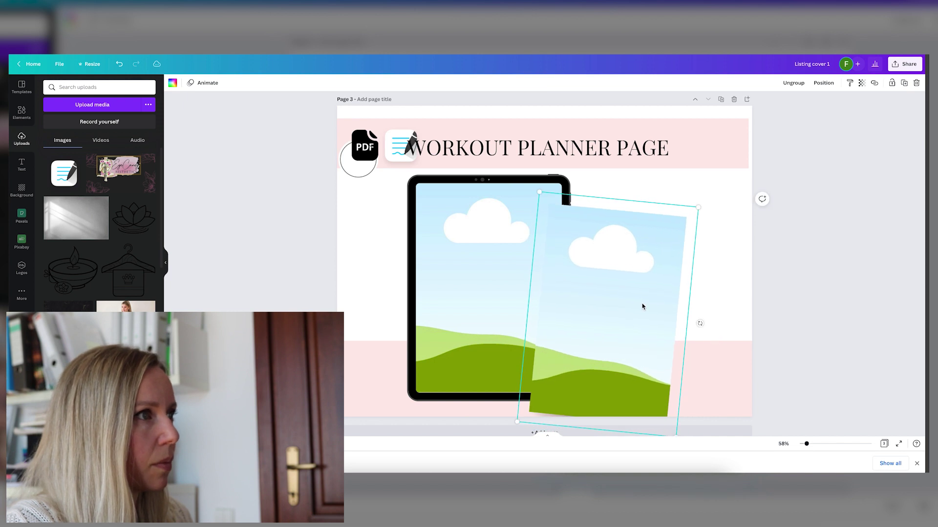
{"action": "left_click_drag", "start_coordinate": [642, 306], "coordinate": [650, 294]}
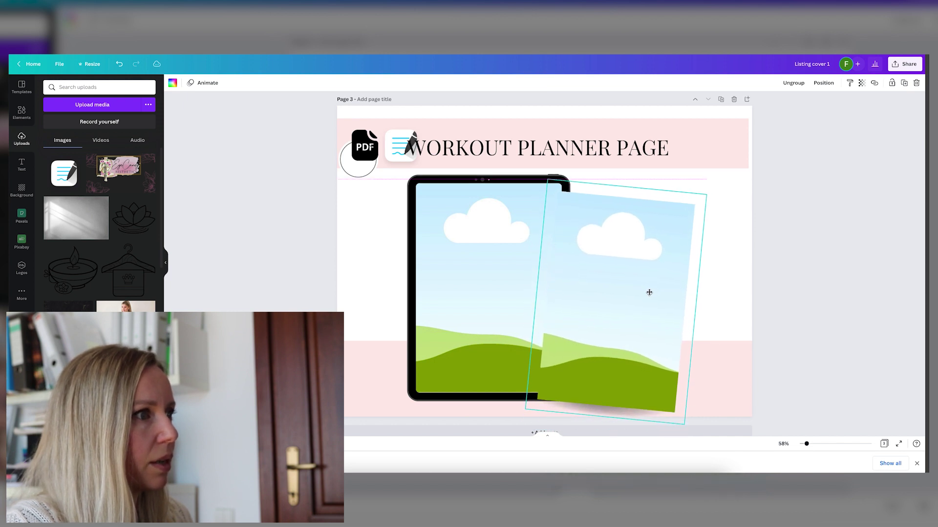
{"action": "left_click", "coordinate": [835, 286]}
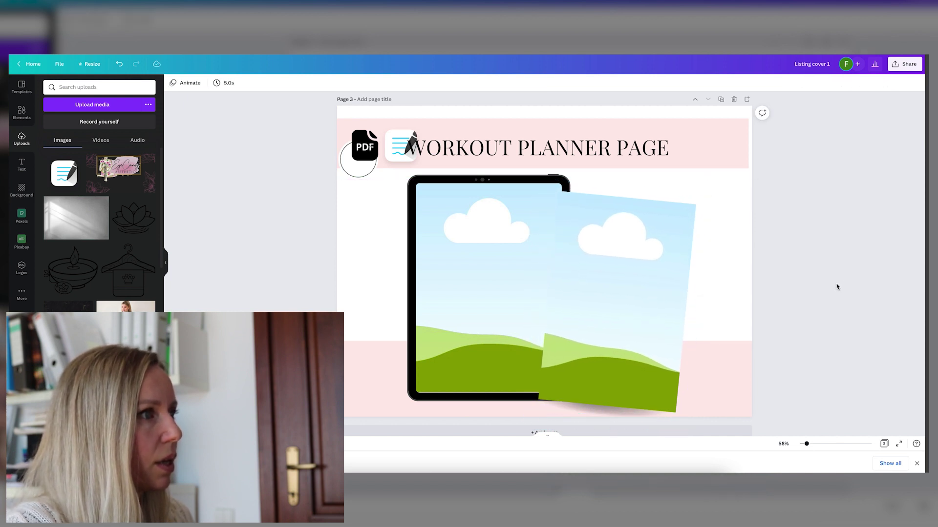
Move the title right and bring the white circle forward at the tablet's bottom edge.
{"action": "left_click_drag", "start_coordinate": [562, 141], "coordinate": [601, 138]}
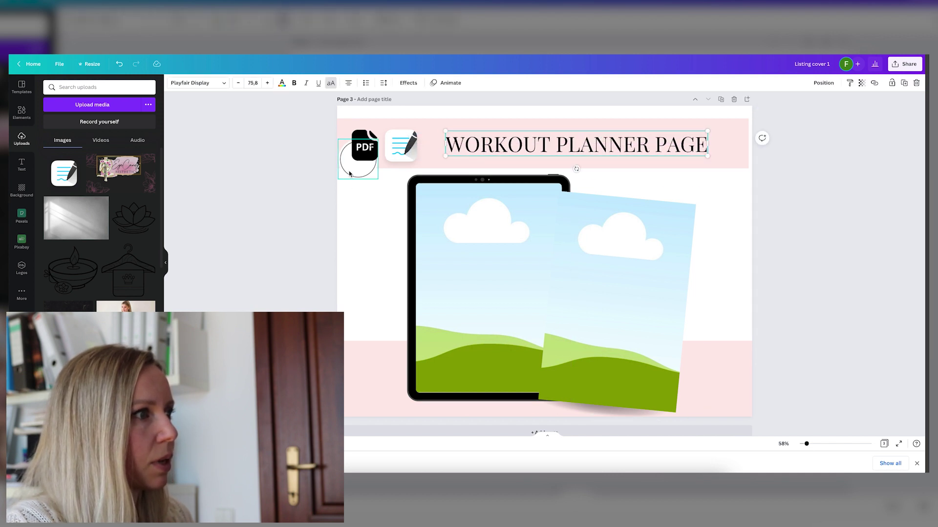
{"action": "left_click_drag", "start_coordinate": [348, 171], "coordinate": [527, 406]}
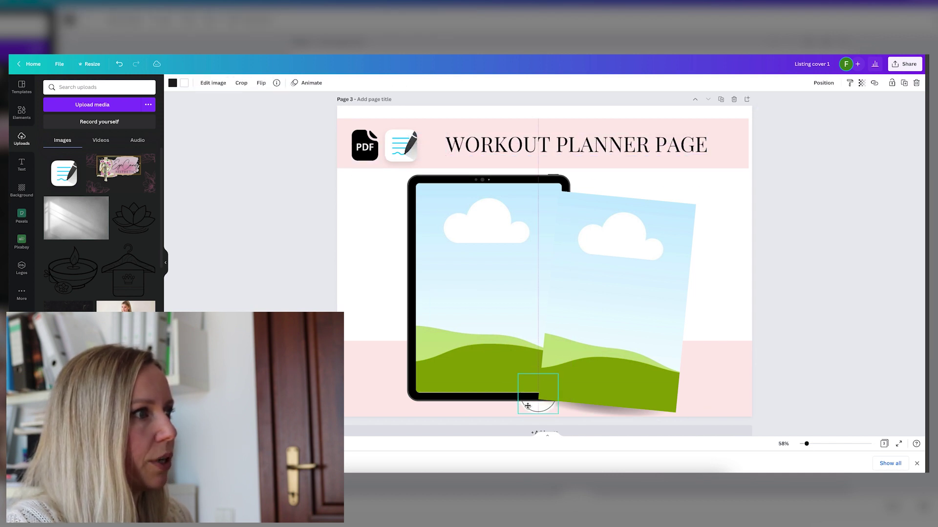
{"action": "left_click", "coordinate": [823, 83]}
{"action": "left_click", "coordinate": [737, 104]}
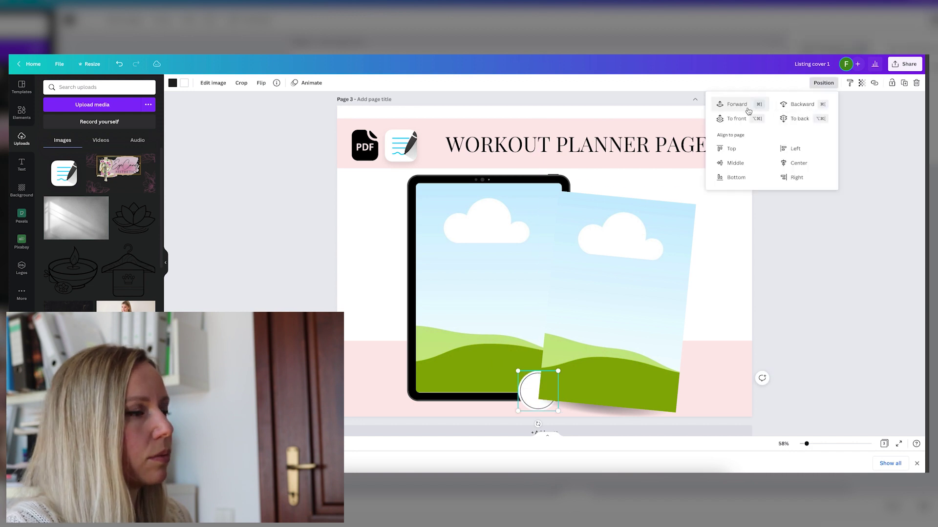
{"action": "left_click", "coordinate": [801, 264]}
{"action": "left_click", "coordinate": [812, 189]}
{"action": "scroll", "coordinate": [812, 189], "scroll_direction": "down", "scroll_amount": 1}
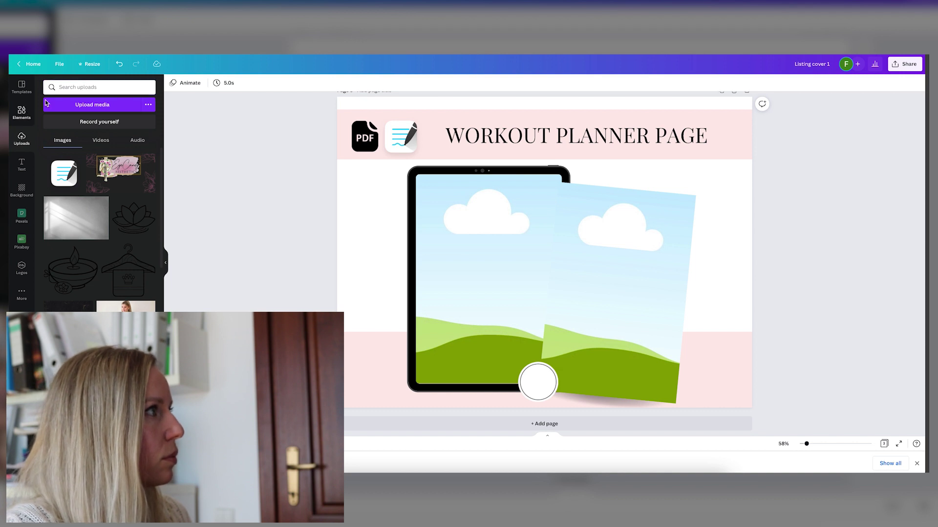
Add a curved 'Arrow' graphic, make it black and small, and place it at the tablet's left side.
{"action": "left_click", "coordinate": [21, 113]}
{"action": "left_click", "coordinate": [76, 88]}
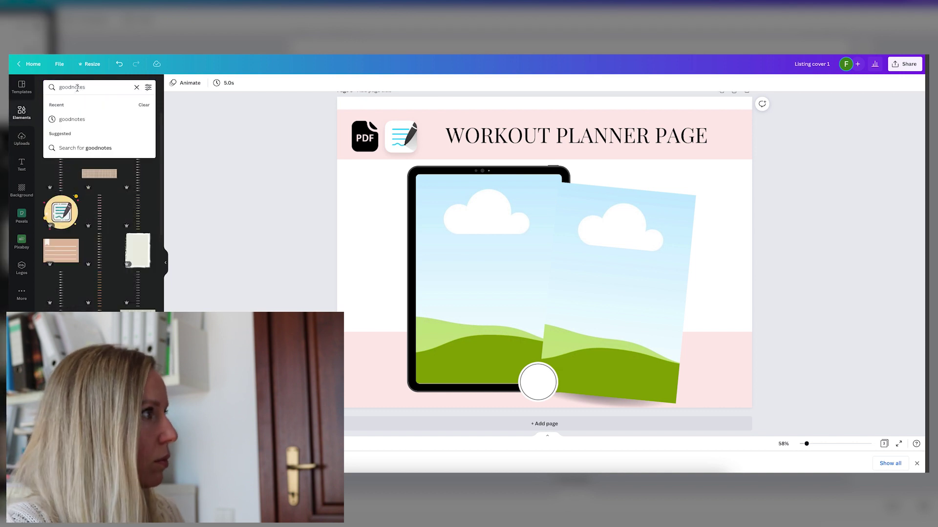
{"action": "type", "text": "Arrow"}
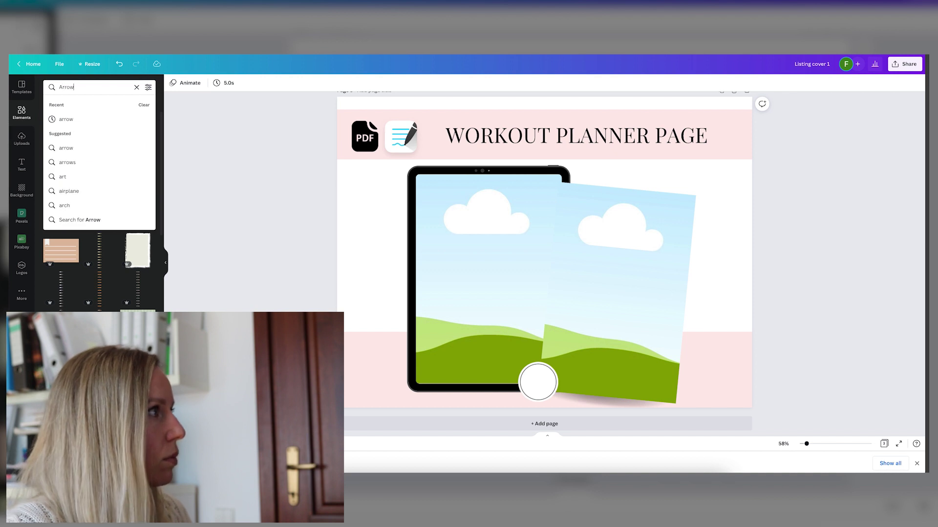
{"action": "key", "text": "Return"}
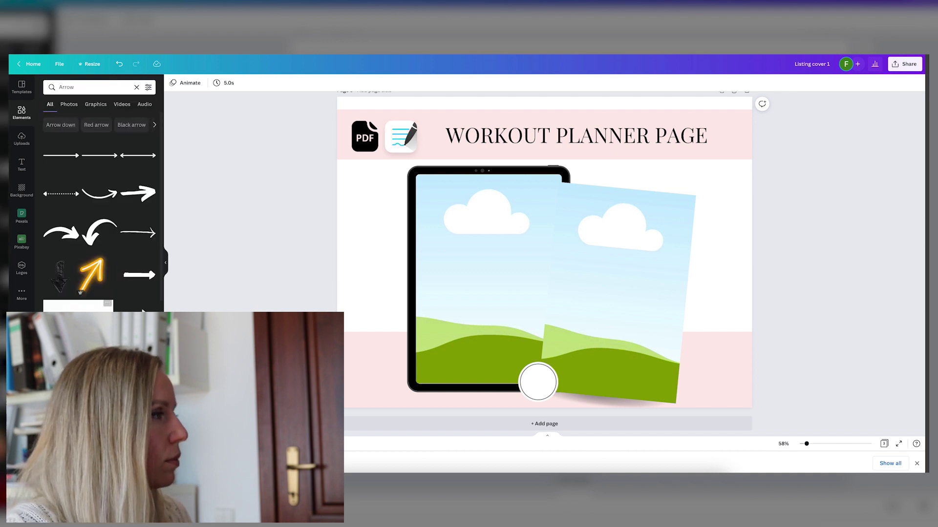
{"action": "left_click", "coordinate": [98, 197]}
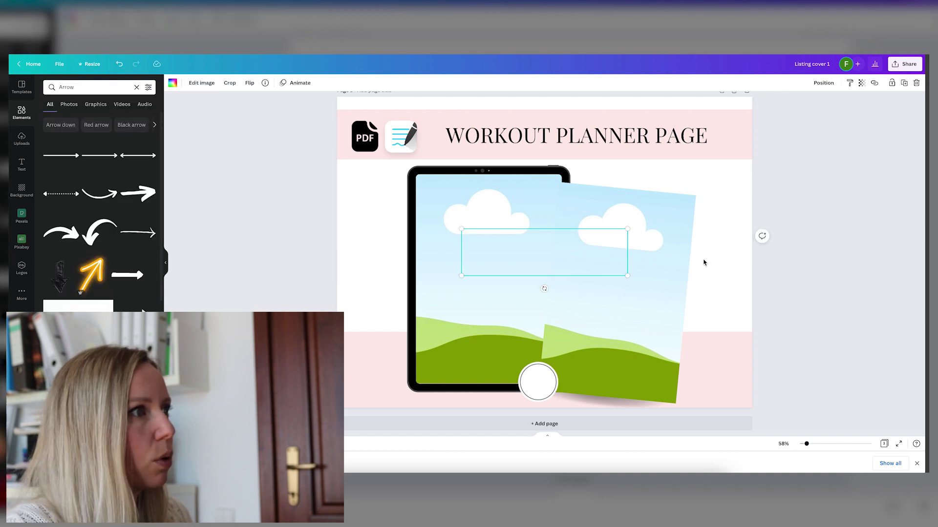
{"action": "left_click", "coordinate": [173, 83]}
{"action": "left_click", "coordinate": [70, 120]}
{"action": "left_click_drag", "start_coordinate": [627, 228], "coordinate": [558, 248]}
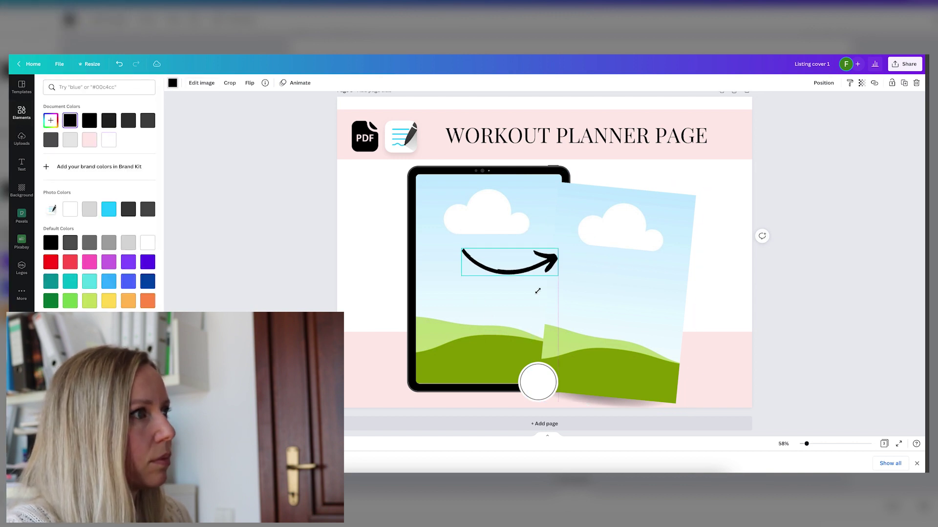
{"action": "left_click_drag", "start_coordinate": [538, 291], "coordinate": [515, 300]}
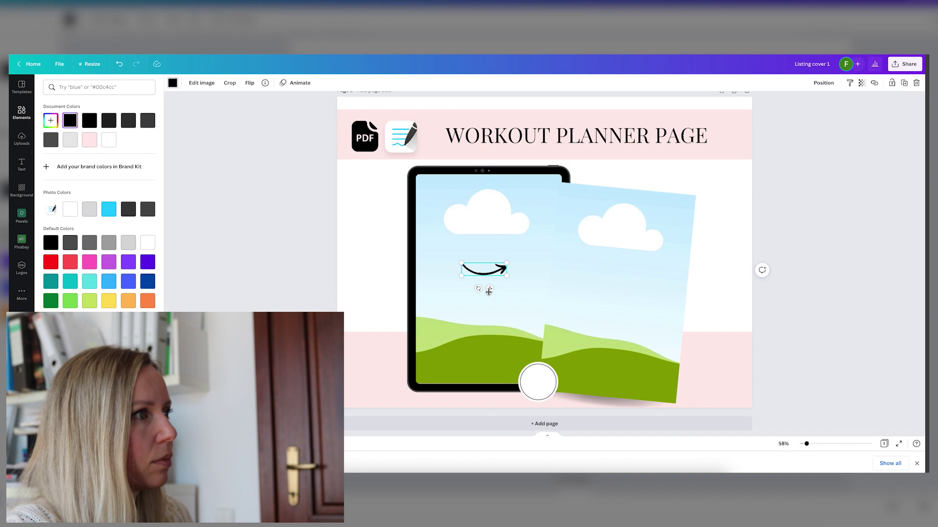
{"action": "left_click_drag", "start_coordinate": [489, 276], "coordinate": [698, 335]}
Flip the arrow copy horizontally and vertically, then move it up beside the cloud.
{"action": "right_click", "coordinate": [700, 337]}
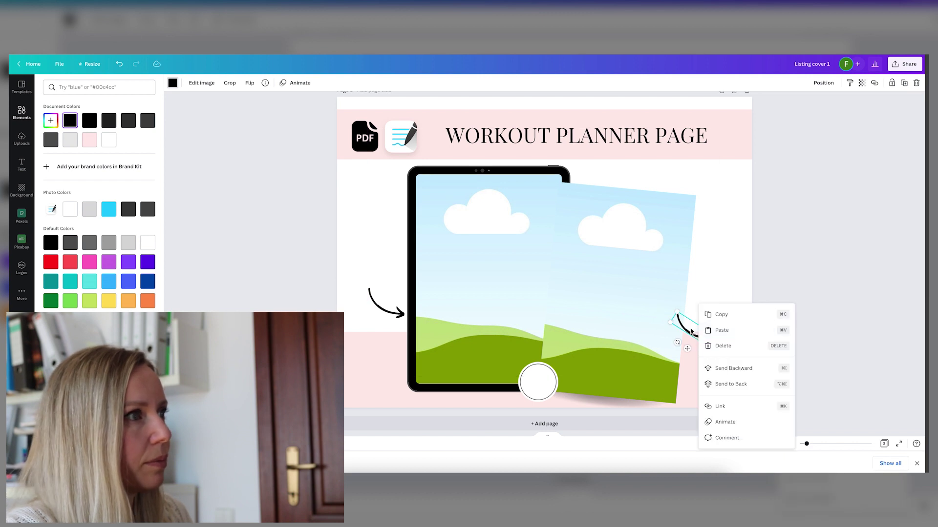
{"action": "left_click", "coordinate": [250, 83]}
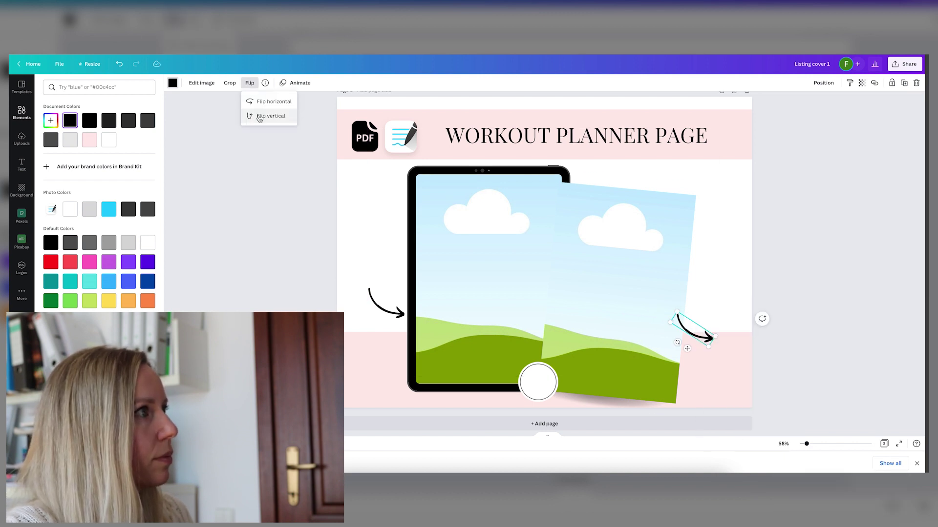
{"action": "left_click", "coordinate": [271, 101]}
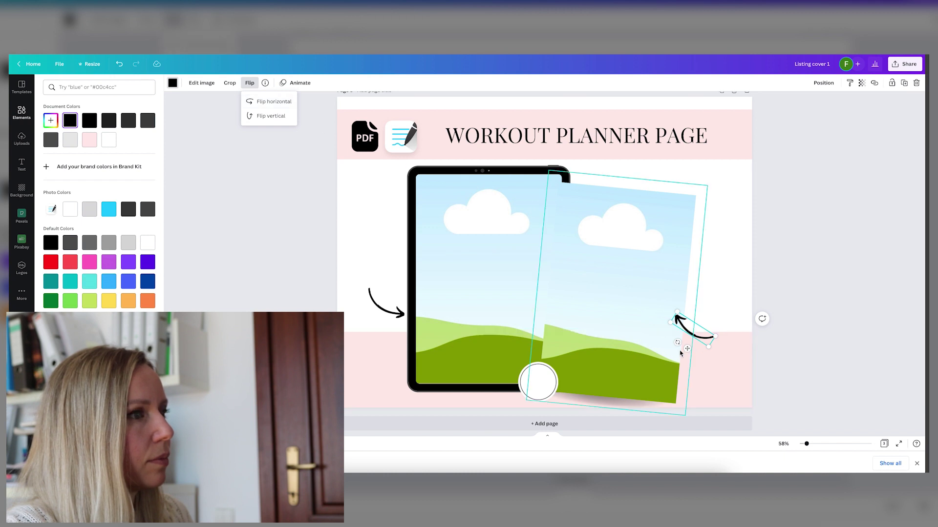
{"action": "left_click", "coordinate": [271, 115]}
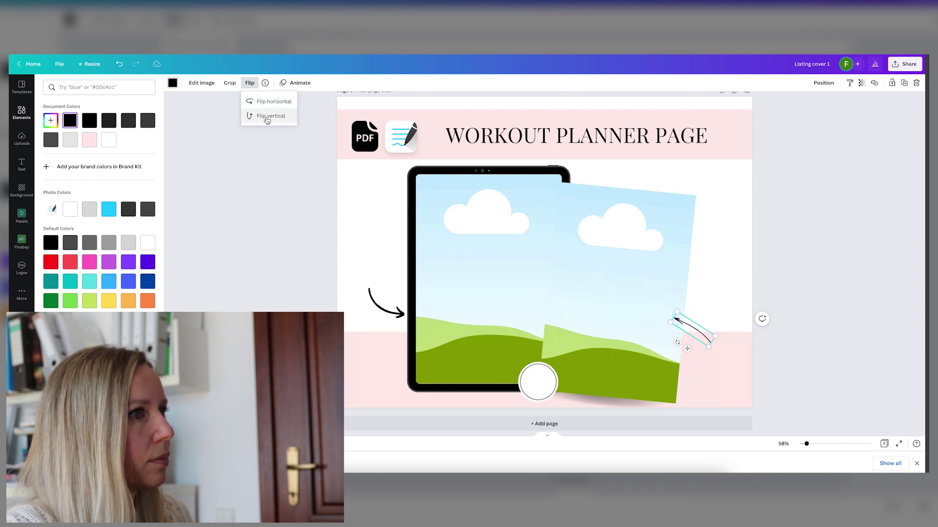
{"action": "left_click_drag", "start_coordinate": [694, 331], "coordinate": [700, 256]}
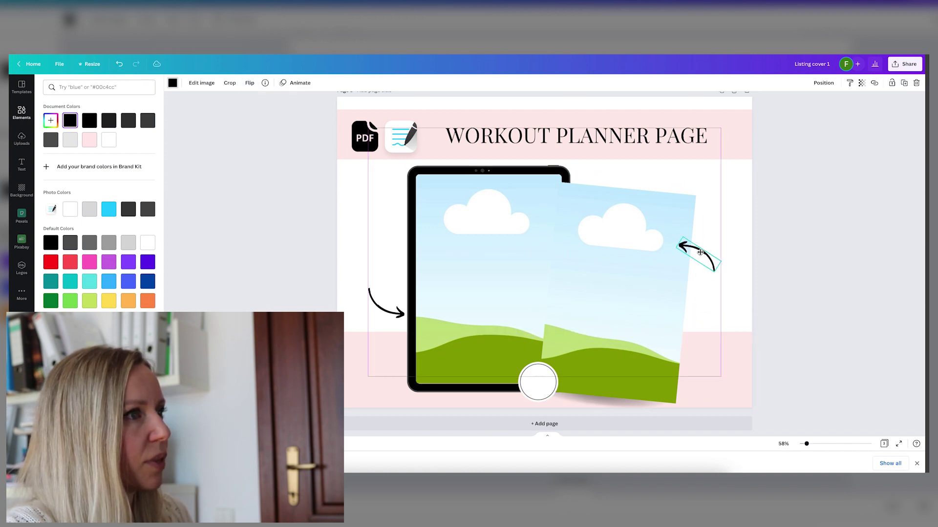
Add an 'electronic use' subheading at size 28, placed left of the tablet above the arrow.
{"action": "left_click", "coordinate": [232, 148]}
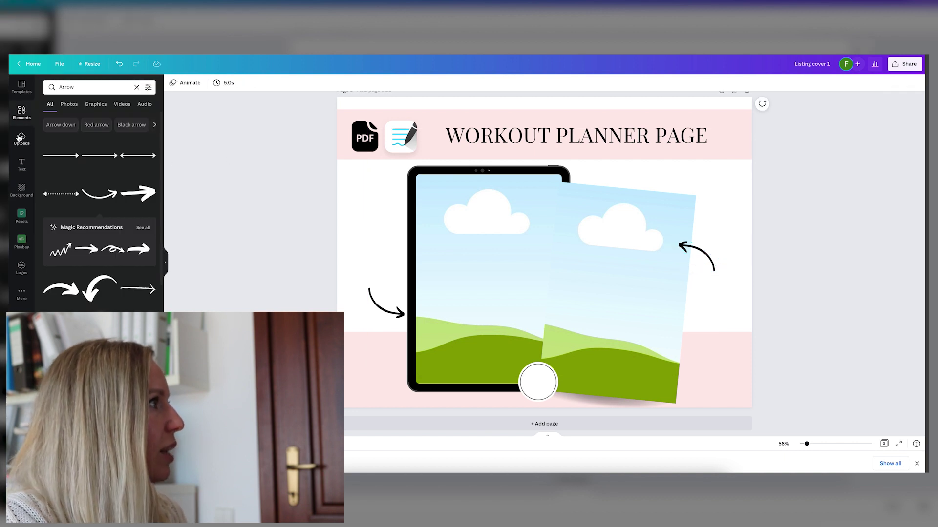
{"action": "left_click", "coordinate": [33, 165]}
{"action": "left_click", "coordinate": [88, 143]}
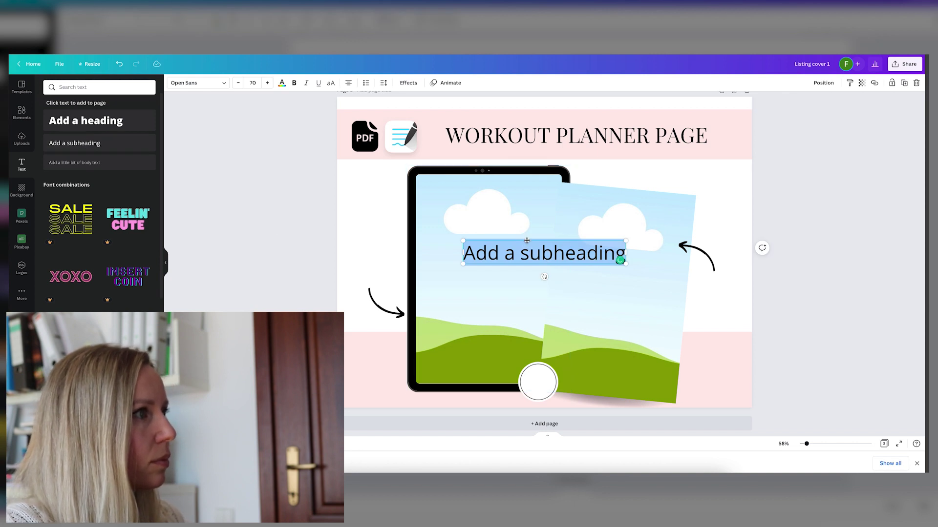
{"action": "left_click_drag", "start_coordinate": [526, 240], "coordinate": [412, 239]}
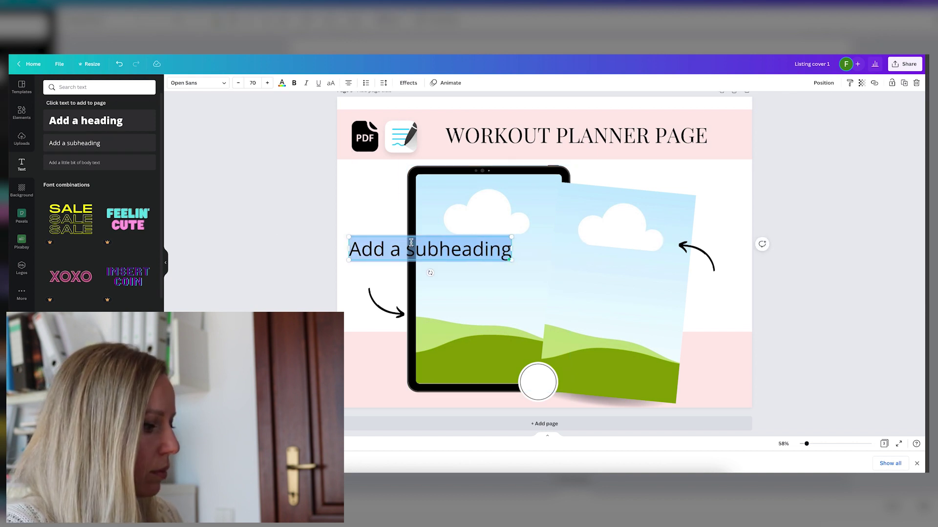
{"action": "type", "text": "electron"}
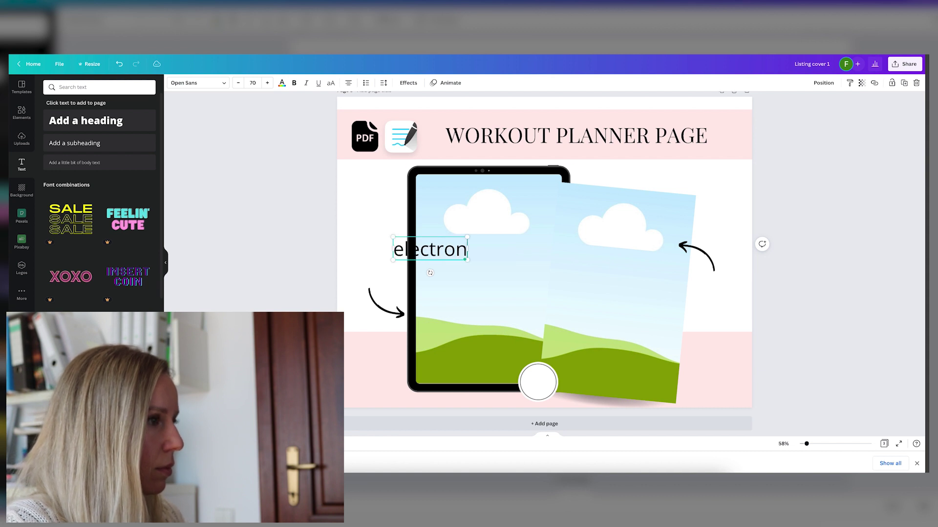
{"action": "type", "text": "ic use"}
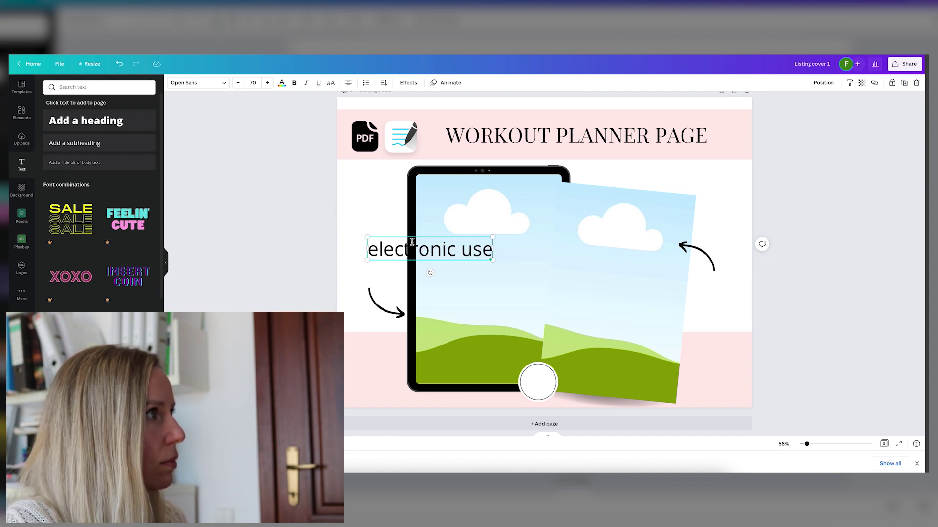
{"action": "left_click", "coordinate": [259, 86]}
{"action": "left_click", "coordinate": [259, 231]}
{"action": "left_click", "coordinate": [413, 258]}
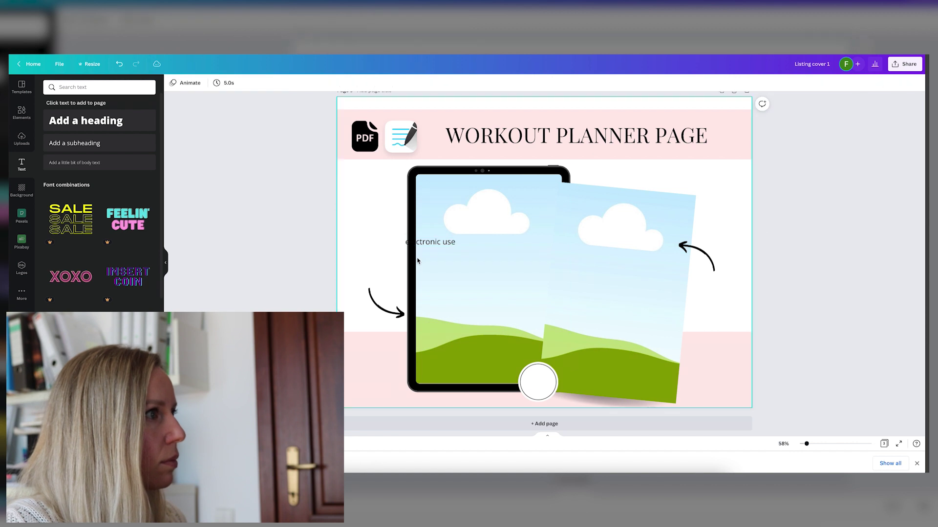
{"action": "left_click", "coordinate": [420, 244]}
{"action": "left_click_drag", "start_coordinate": [420, 244], "coordinate": [375, 277]}
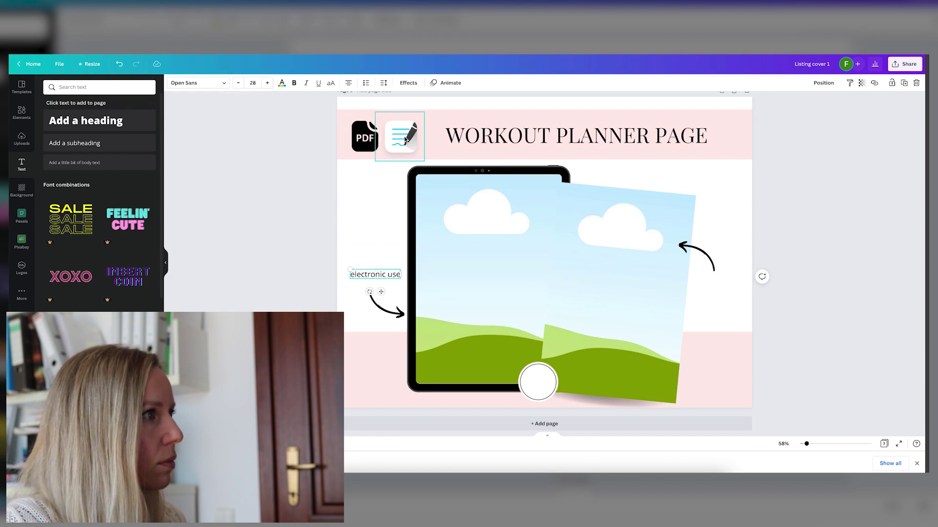
Move the notepad icon above the label and put a 'printed' copy under the right arrow.
{"action": "left_click_drag", "start_coordinate": [406, 140], "coordinate": [378, 243]}
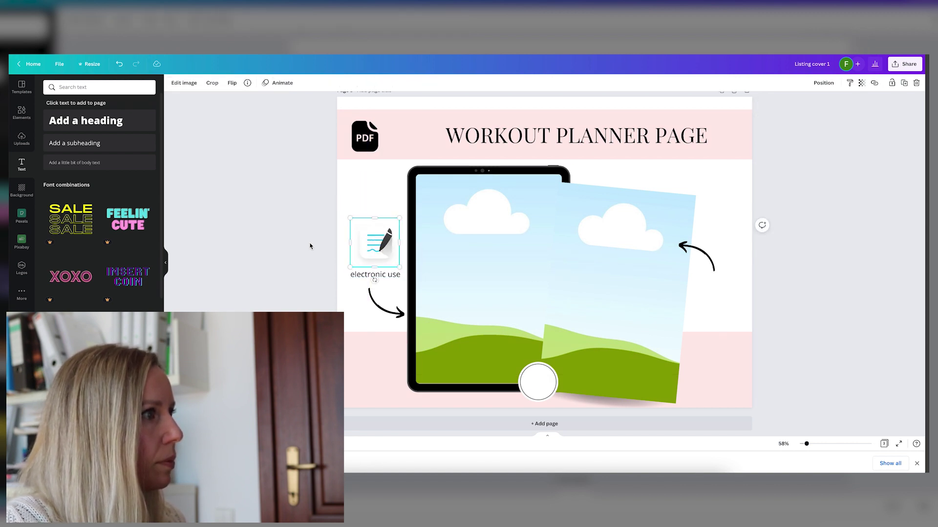
{"action": "left_click_drag", "start_coordinate": [385, 276], "coordinate": [726, 290]}
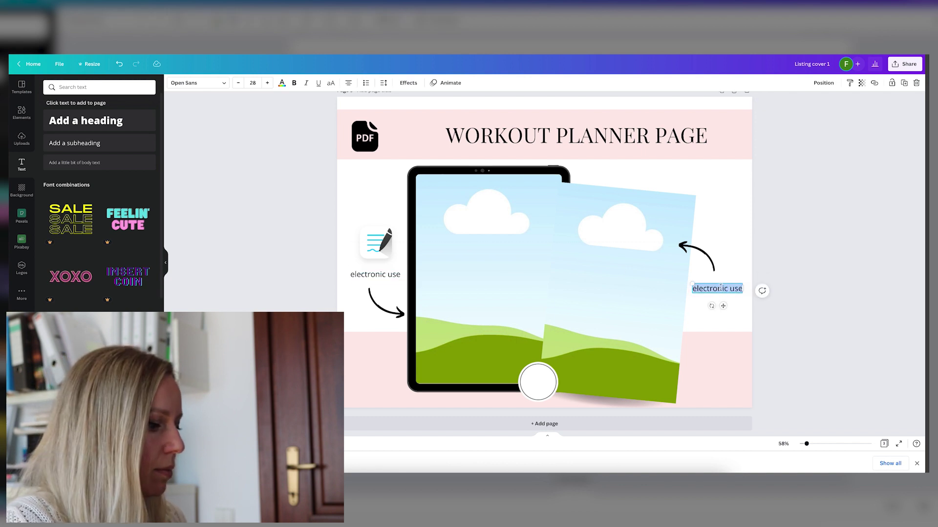
{"action": "left_click", "coordinate": [743, 204]}
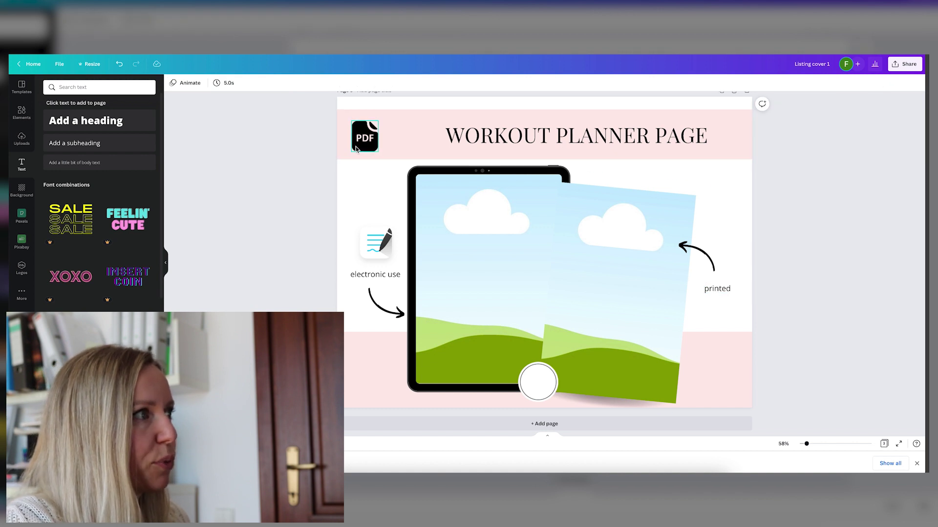
Search 'printer' graphics and place a shrunken round blue printer icon under the 'printed' label.
{"action": "mouse_move", "coordinate": [354, 139]}
{"action": "left_mouse_down"}
{"action": "mouse_move", "coordinate": [521, 272]}
{"action": "mouse_move", "coordinate": [713, 320]}
{"action": "mouse_move", "coordinate": [537, 224]}
{"action": "mouse_move", "coordinate": [349, 140]}
{"action": "mouse_move", "coordinate": [368, 143]}
{"action": "left_mouse_up"}
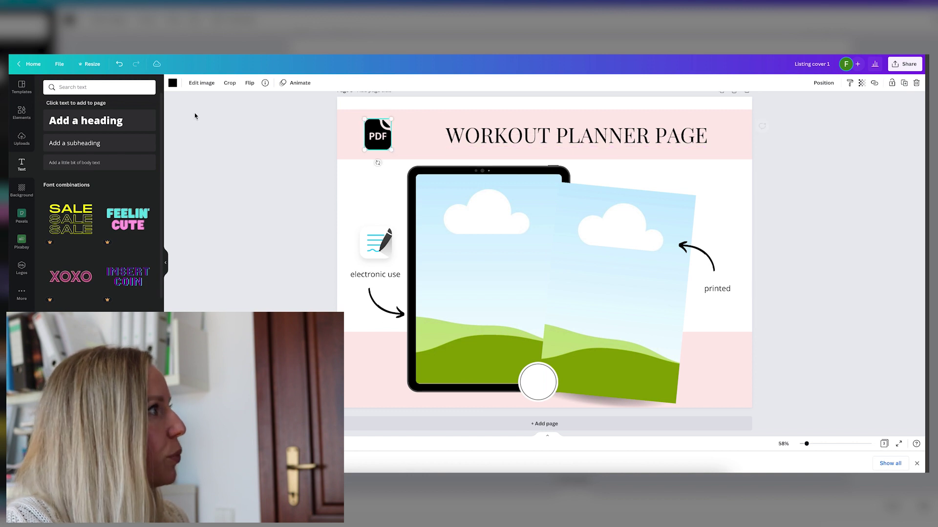
{"action": "left_click", "coordinate": [21, 112]}
{"action": "left_click", "coordinate": [103, 86]}
{"action": "type", "text": "Arrow"}
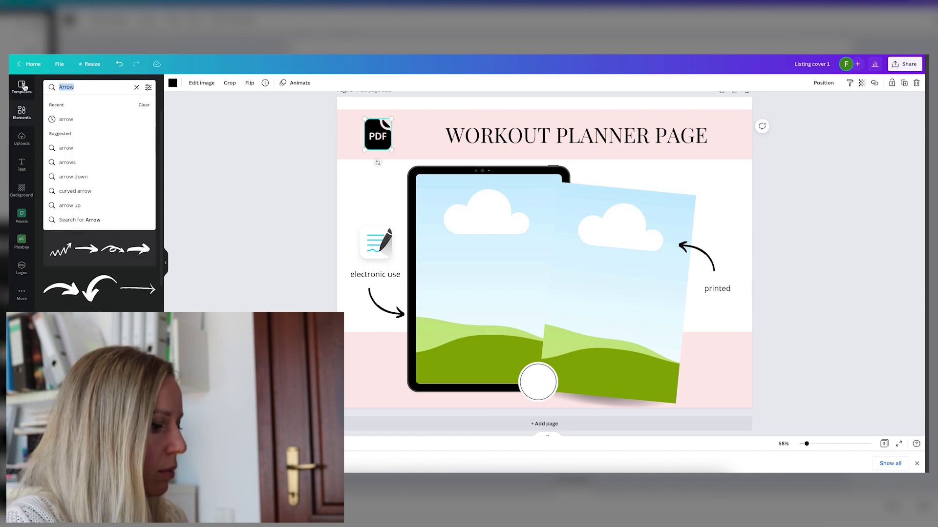
{"action": "type", "text": "printer"}
{"action": "key", "text": "Return"}
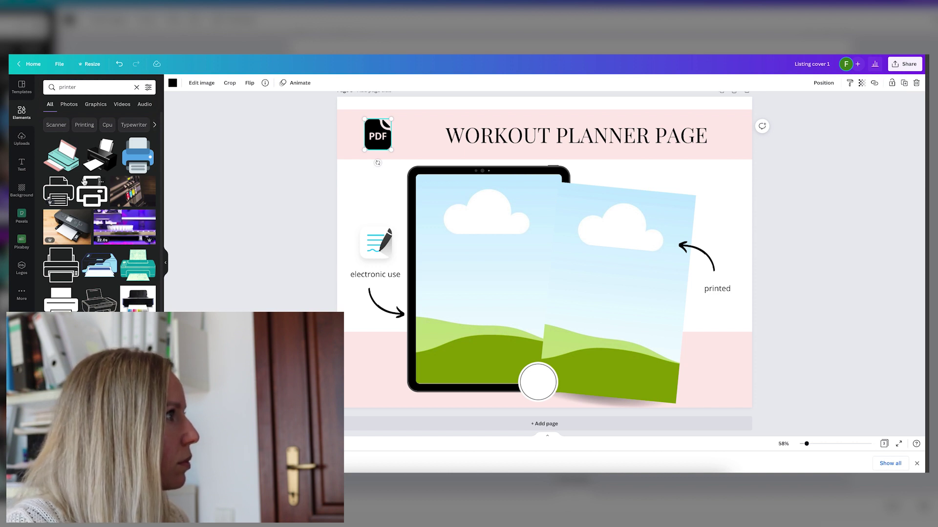
{"action": "scroll", "coordinate": [139, 192], "scroll_direction": "down", "scroll_amount": 8}
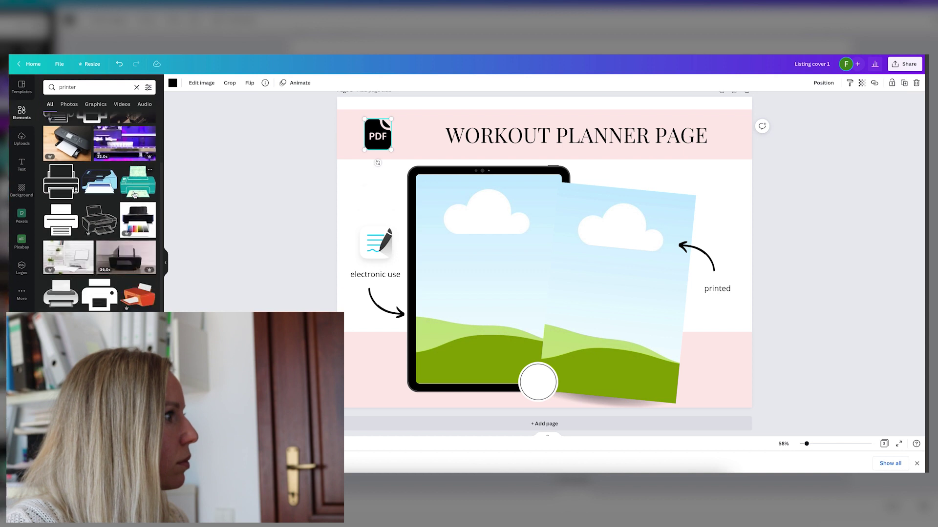
{"action": "scroll", "coordinate": [136, 196], "scroll_direction": "down", "scroll_amount": 1}
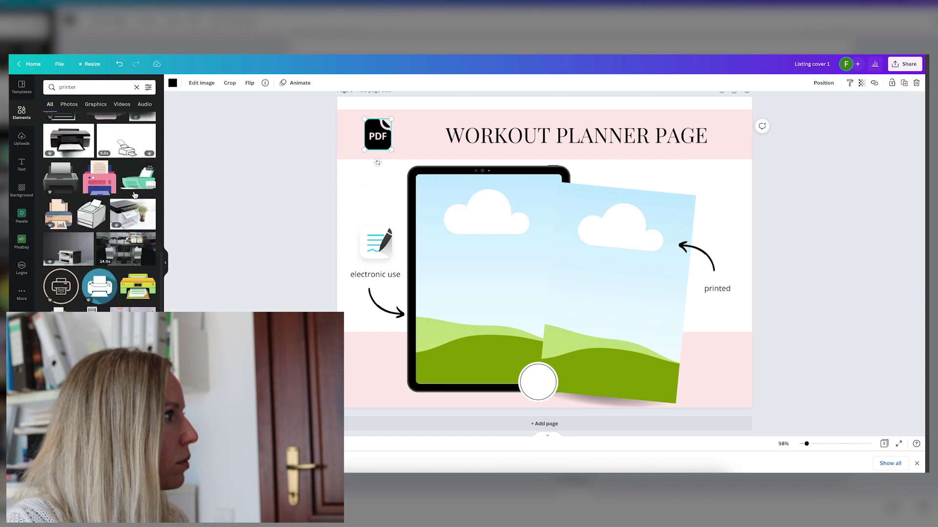
{"action": "left_click", "coordinate": [99, 288]}
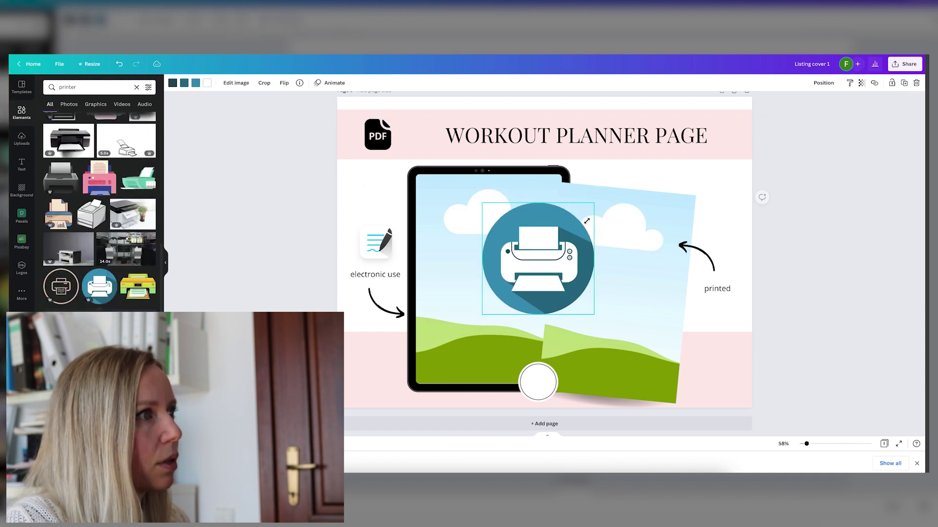
{"action": "left_click_drag", "start_coordinate": [608, 190], "coordinate": [723, 324]}
{"action": "left_click", "coordinate": [795, 312]}
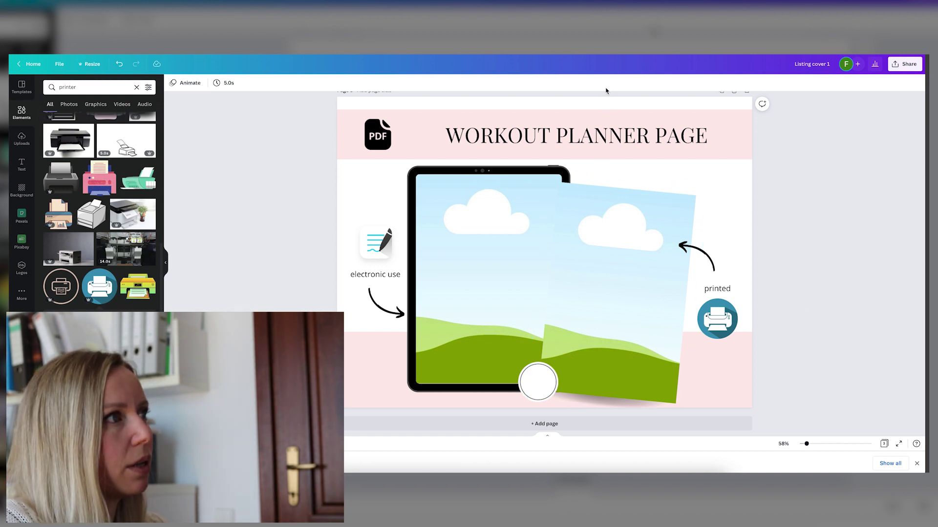
{"action": "left_click_drag", "start_coordinate": [618, 137], "coordinate": [605, 138]}
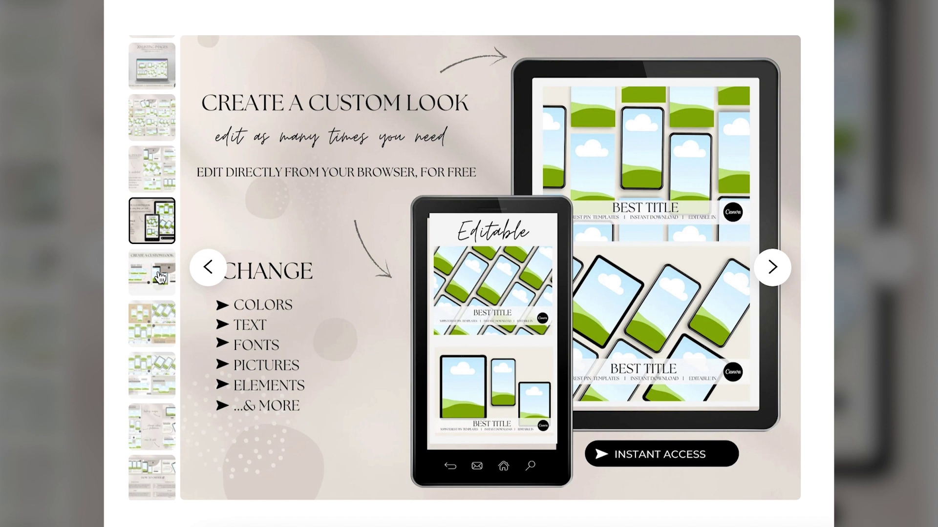
Step through the listing's thumbnails (Create a Custom Look, Planner Mockup, others) to the How to Order image.
{"action": "left_click", "coordinate": [159, 276]}
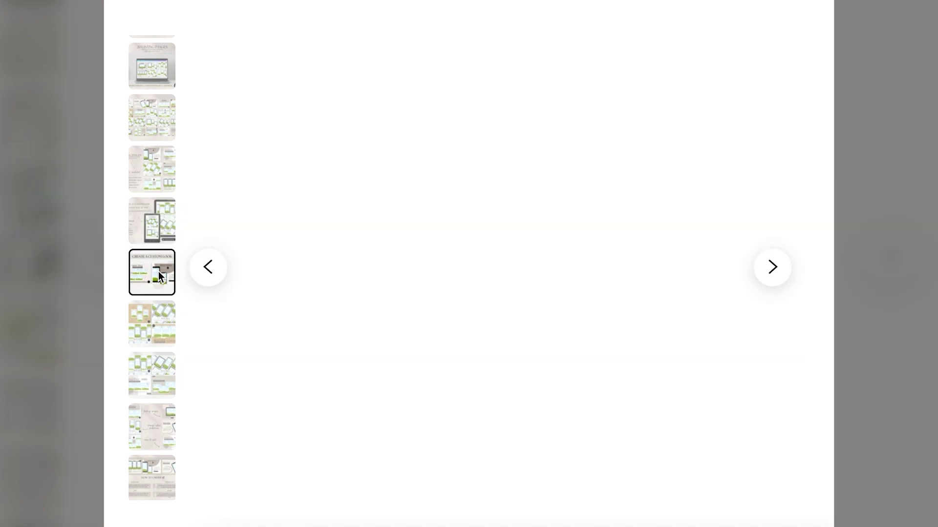
{"action": "left_click", "coordinate": [162, 359]}
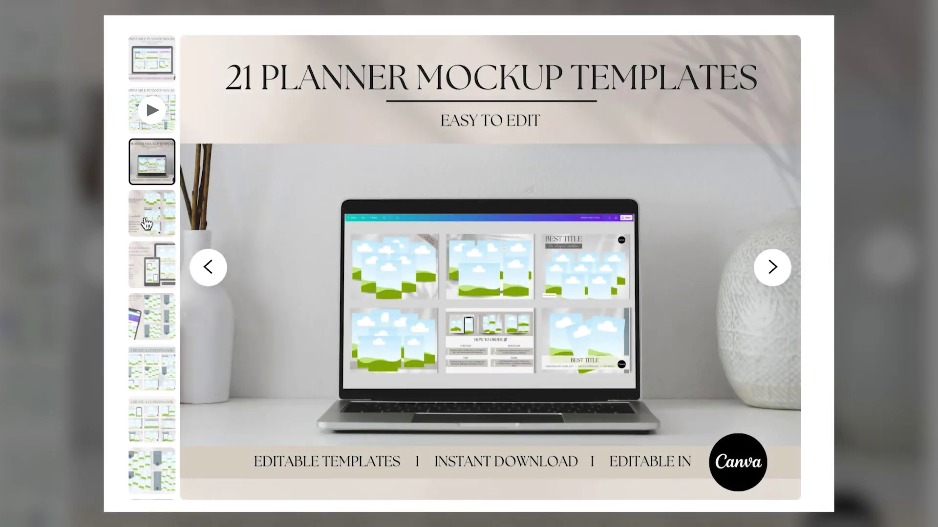
{"action": "left_click", "coordinate": [147, 222]}
{"action": "left_click", "coordinate": [144, 282]}
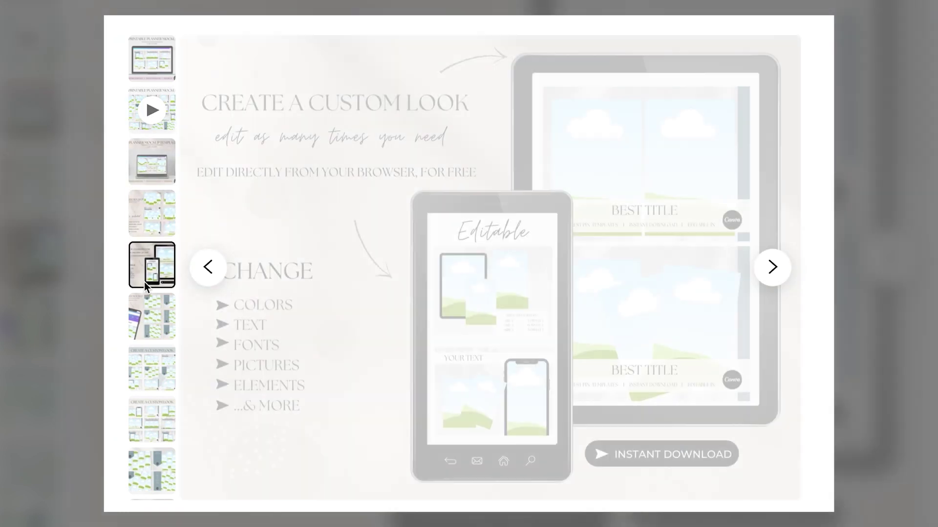
{"action": "left_click", "coordinate": [154, 323]}
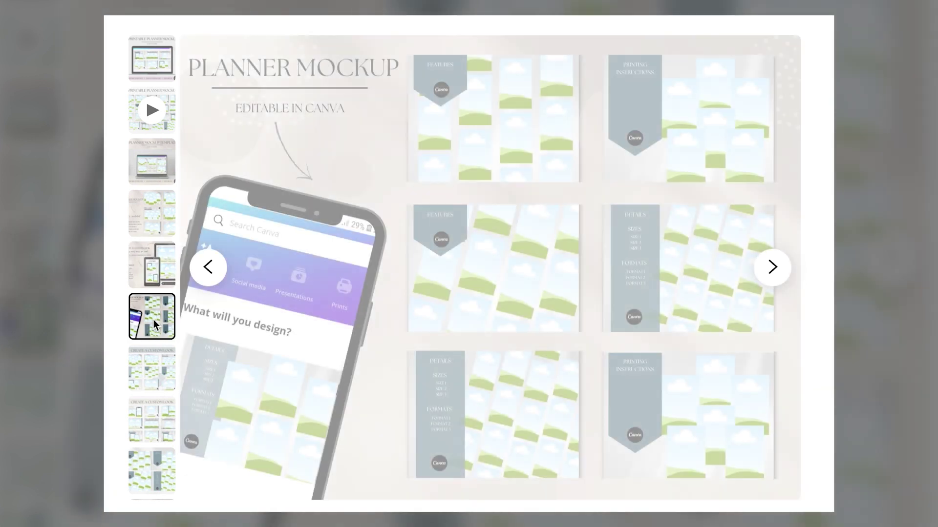
{"action": "left_click", "coordinate": [148, 358]}
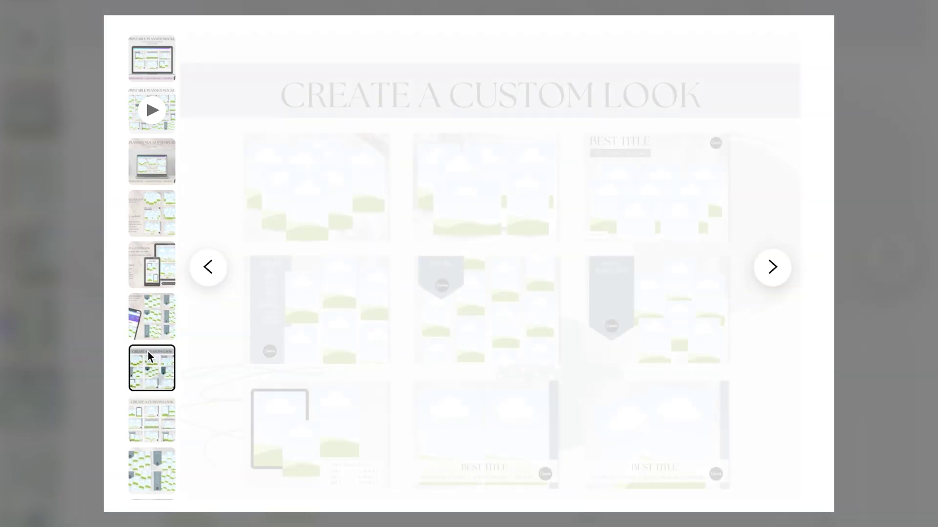
{"action": "left_click", "coordinate": [153, 423]}
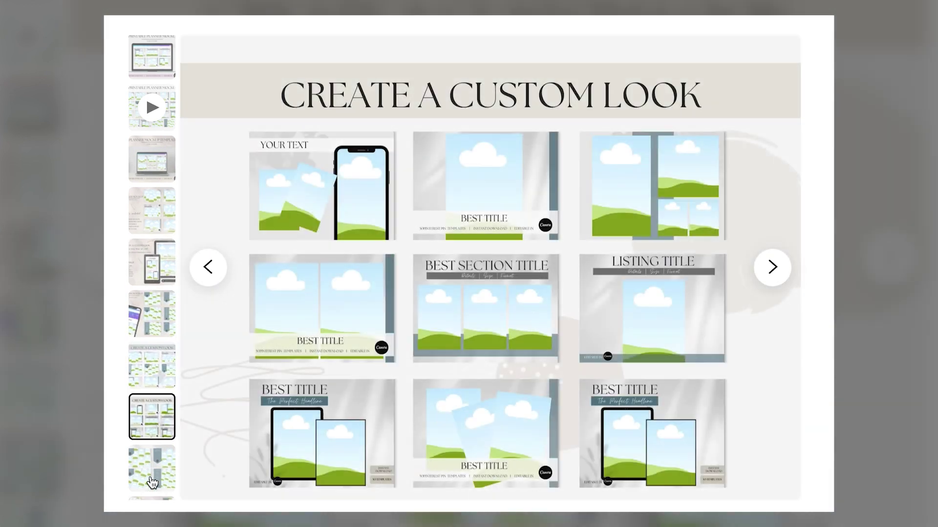
{"action": "left_click", "coordinate": [152, 474]}
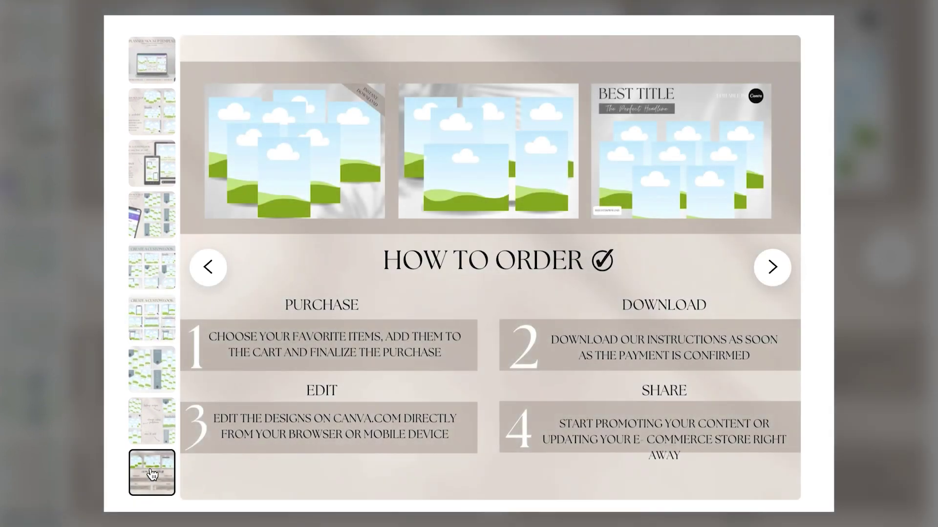